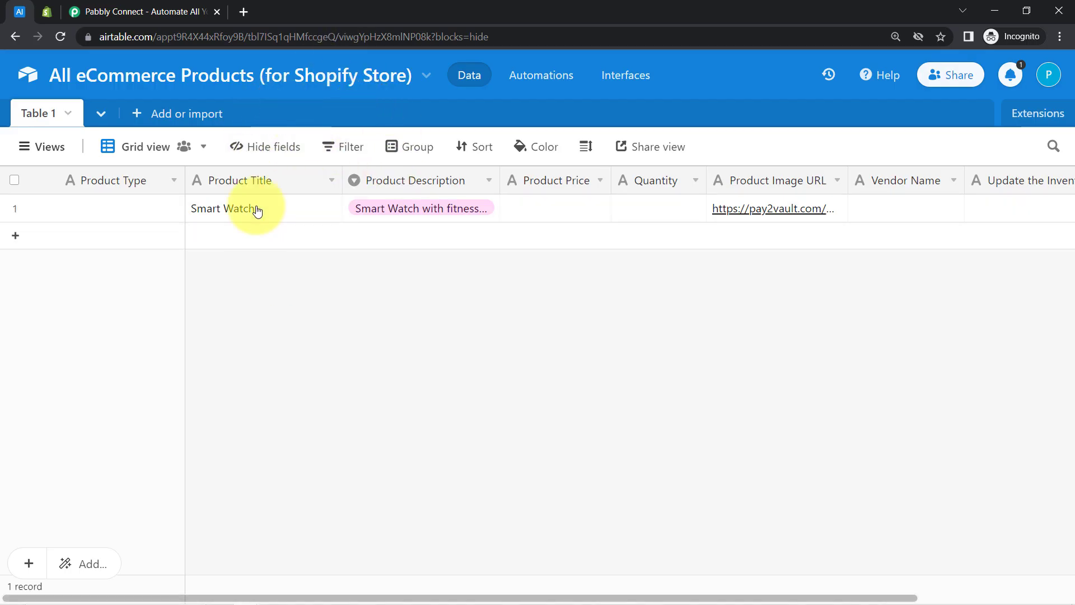
# Compare the product table in Airtable with the product list in the Shopify store.
pyautogui.click(46, 13)
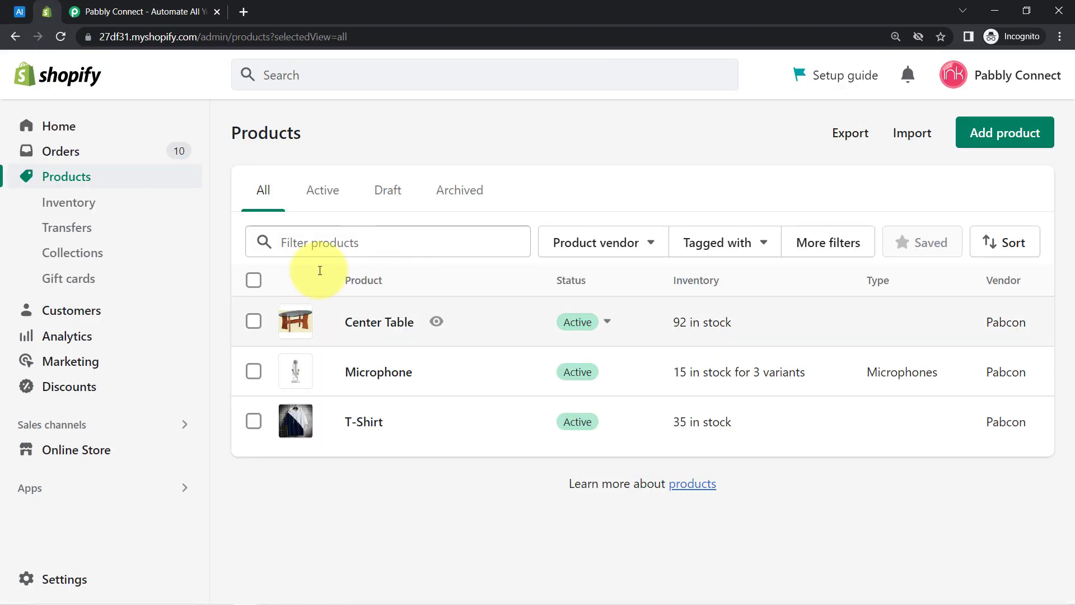
pyautogui.click(20, 11)
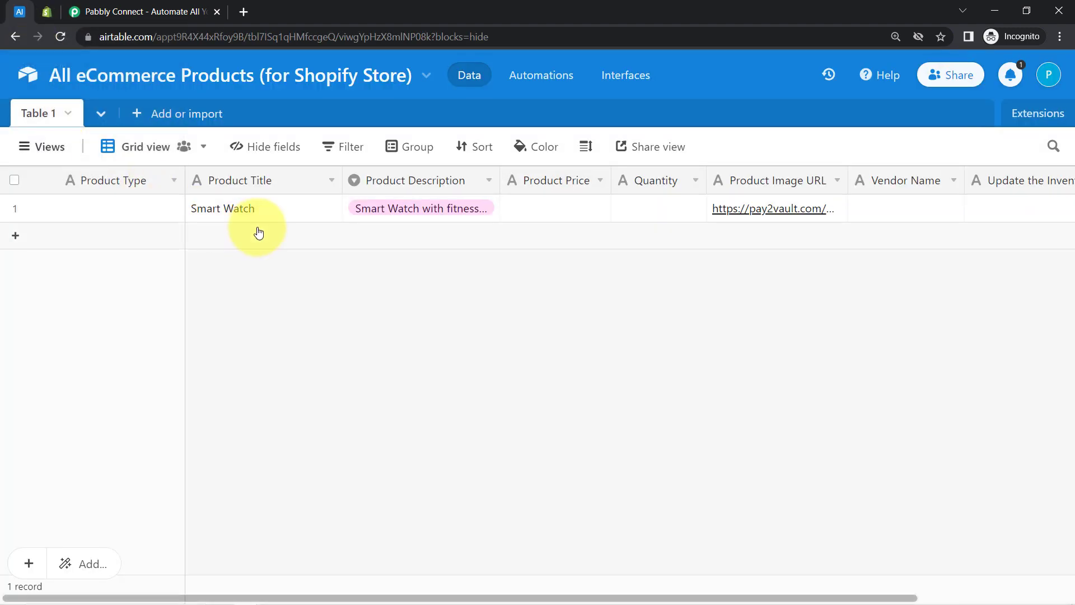
pyautogui.click(245, 217)
pyautogui.click(239, 263)
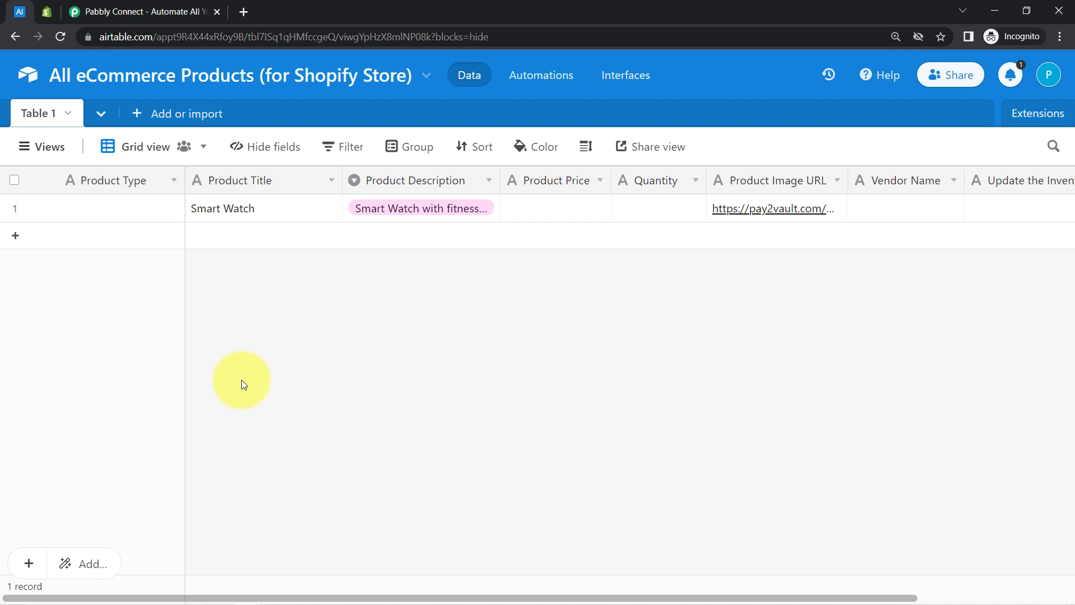
pyautogui.click(46, 12)
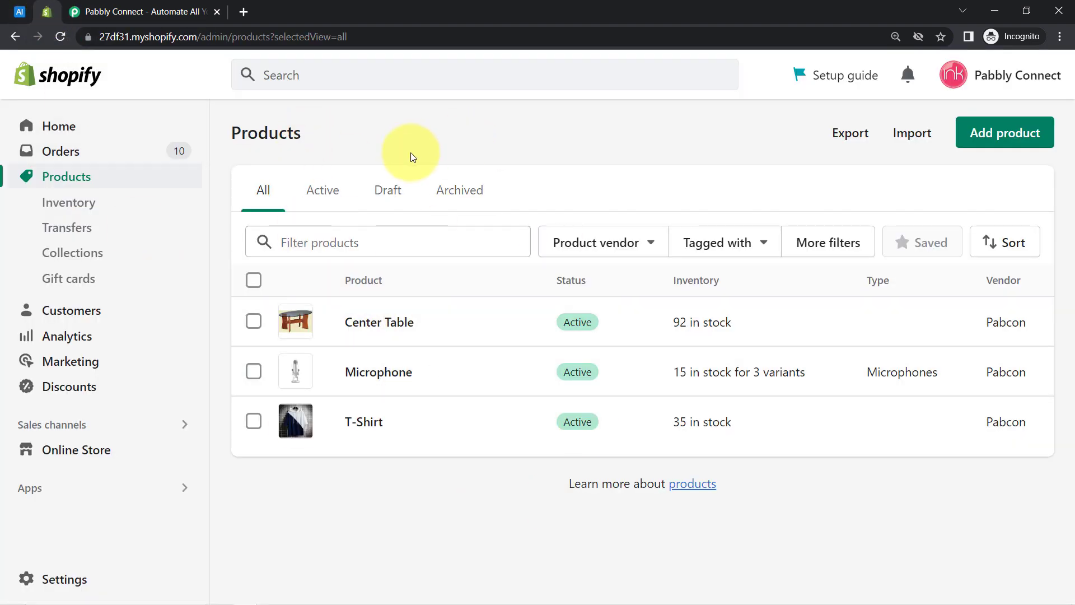
pyautogui.click(18, 12)
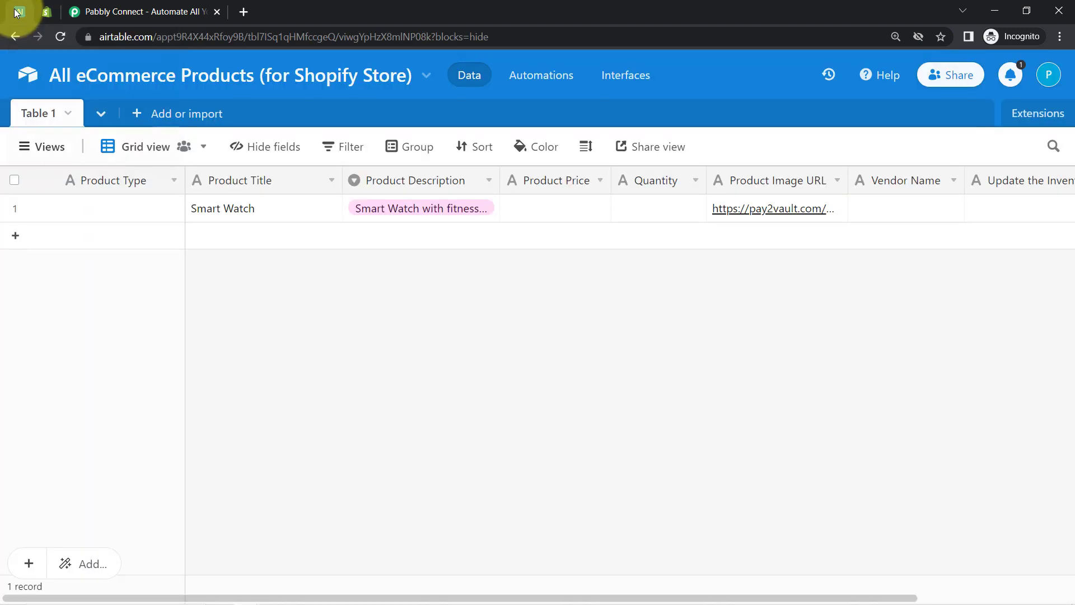
pyautogui.click(46, 12)
pyautogui.click(19, 12)
pyautogui.click(45, 19)
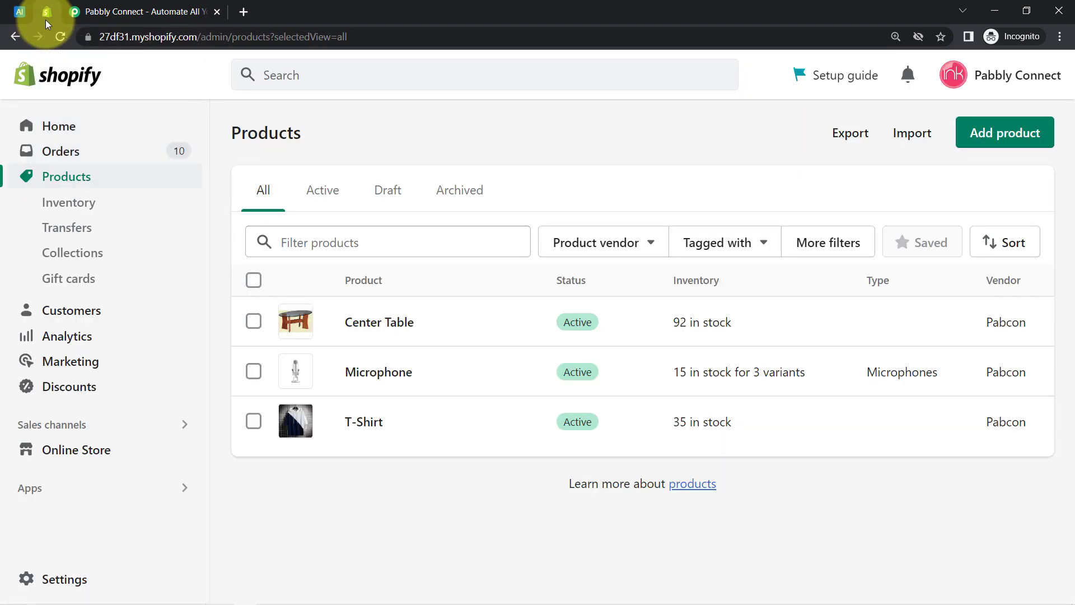
# Switch to the Pabbly site, sign in to the account and open Pabbly Connect.
pyautogui.click(129, 13)
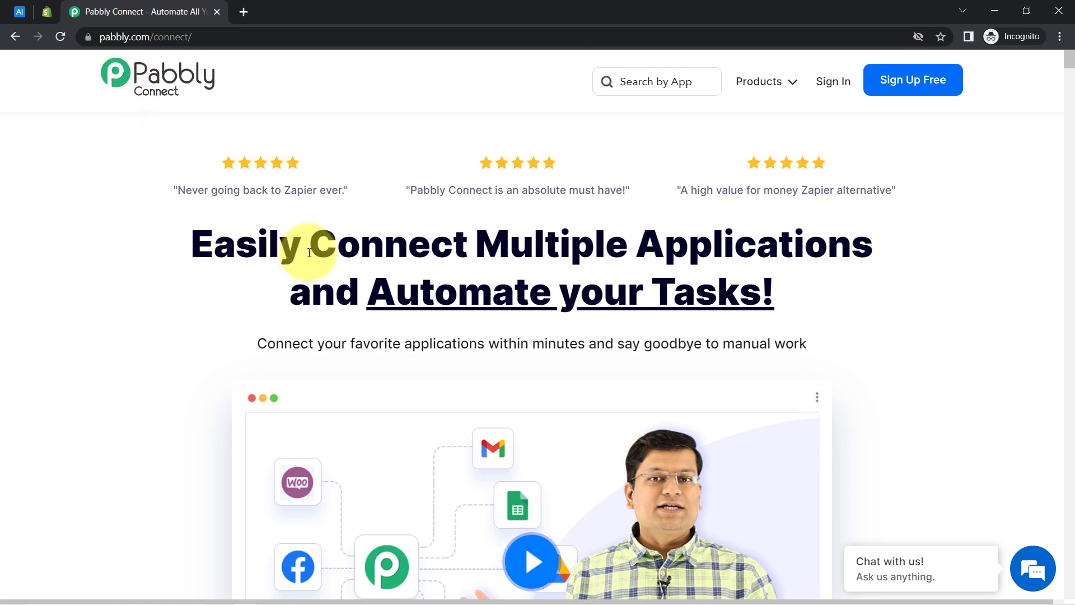
pyautogui.moveTo(325, 250); pyautogui.dragTo(739, 292)
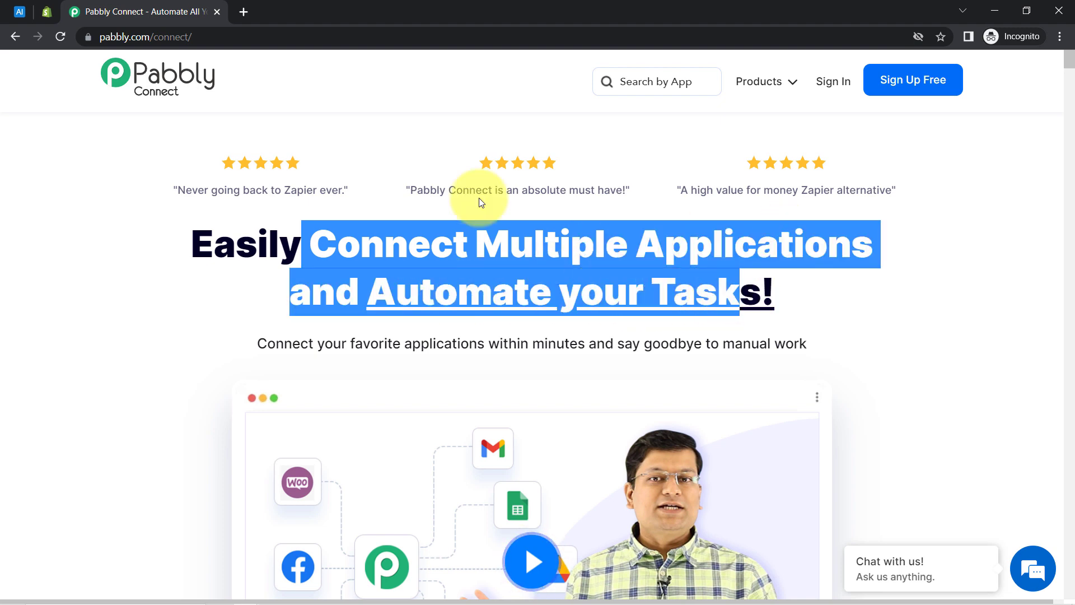
pyautogui.moveTo(129, 37); pyautogui.dragTo(203, 39)
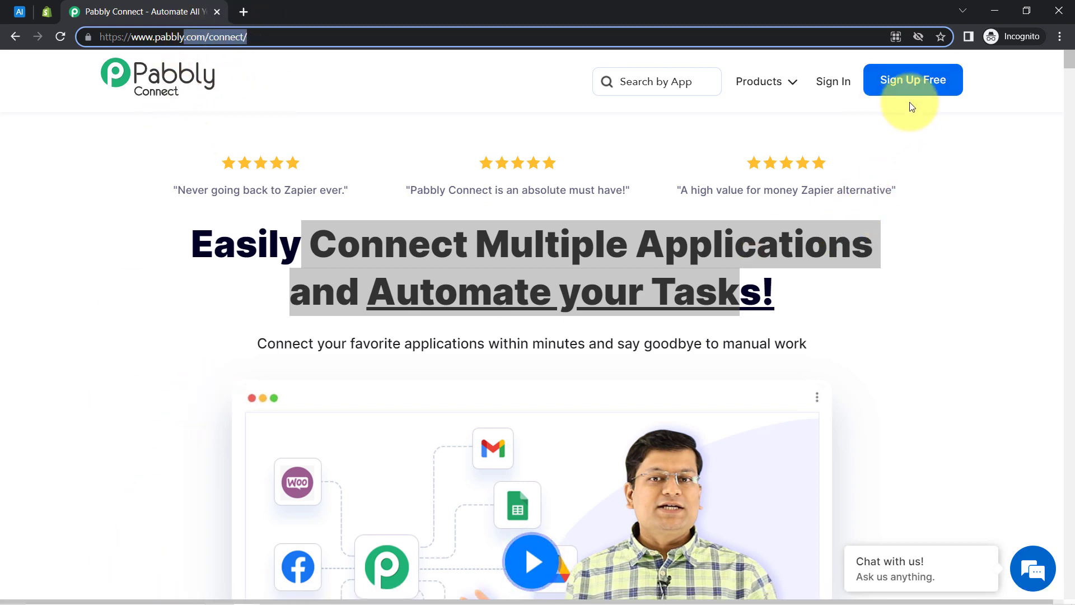
pyautogui.click(834, 84)
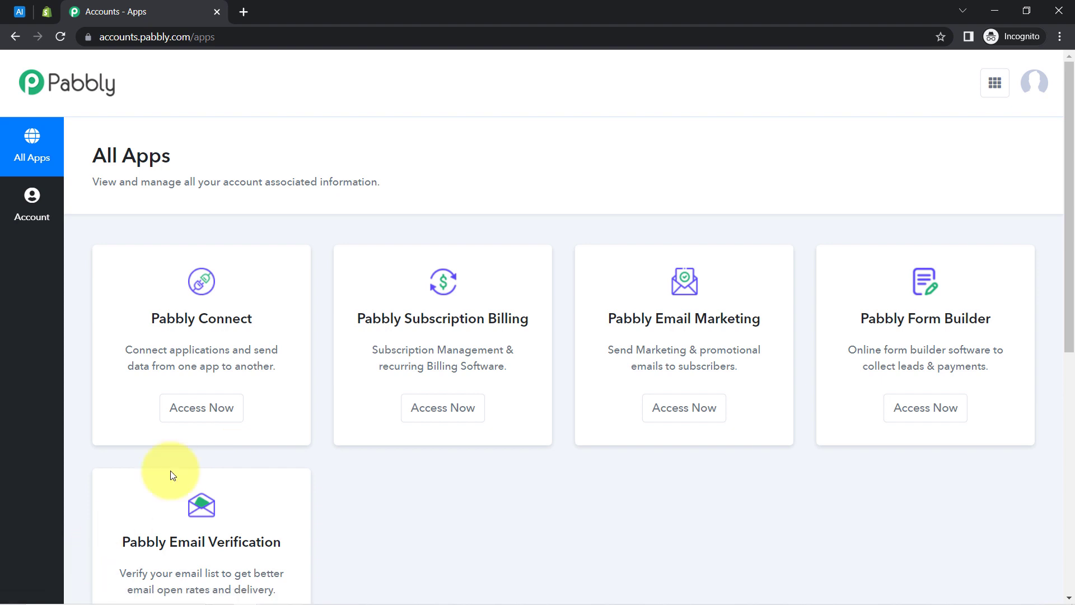
pyautogui.click(203, 407)
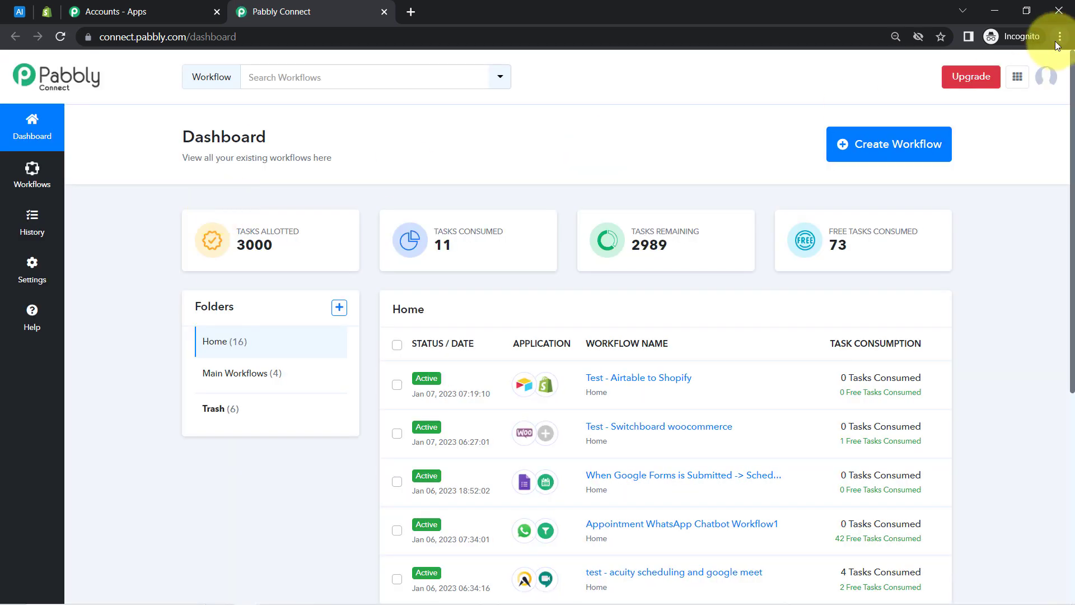
# Enlarge the dashboard page zoom to 110%.
pyautogui.click(1060, 37)
pyautogui.click(1022, 149)
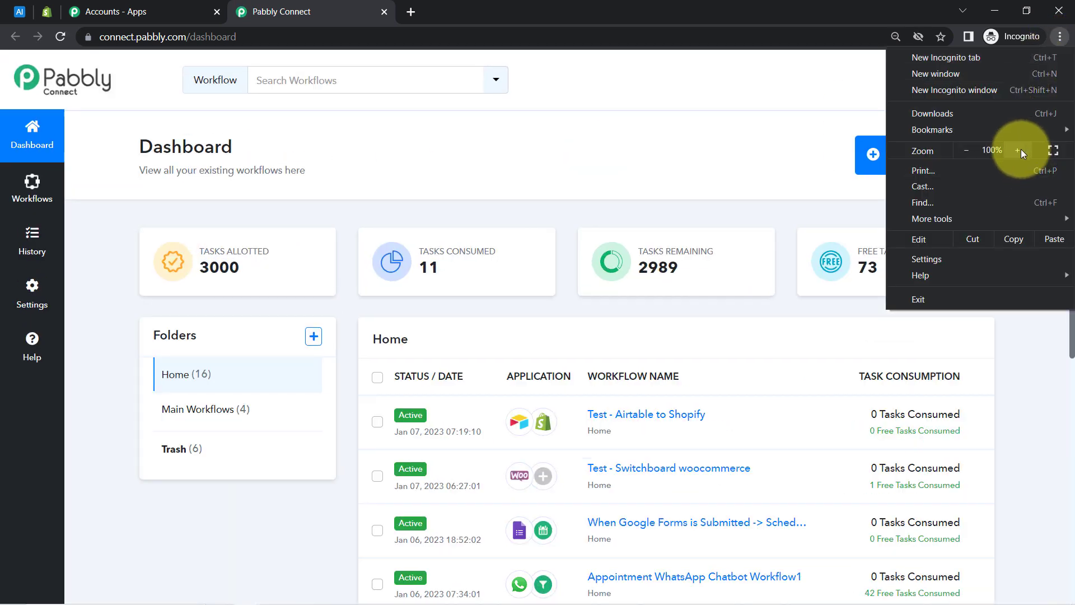
pyautogui.click(1020, 149)
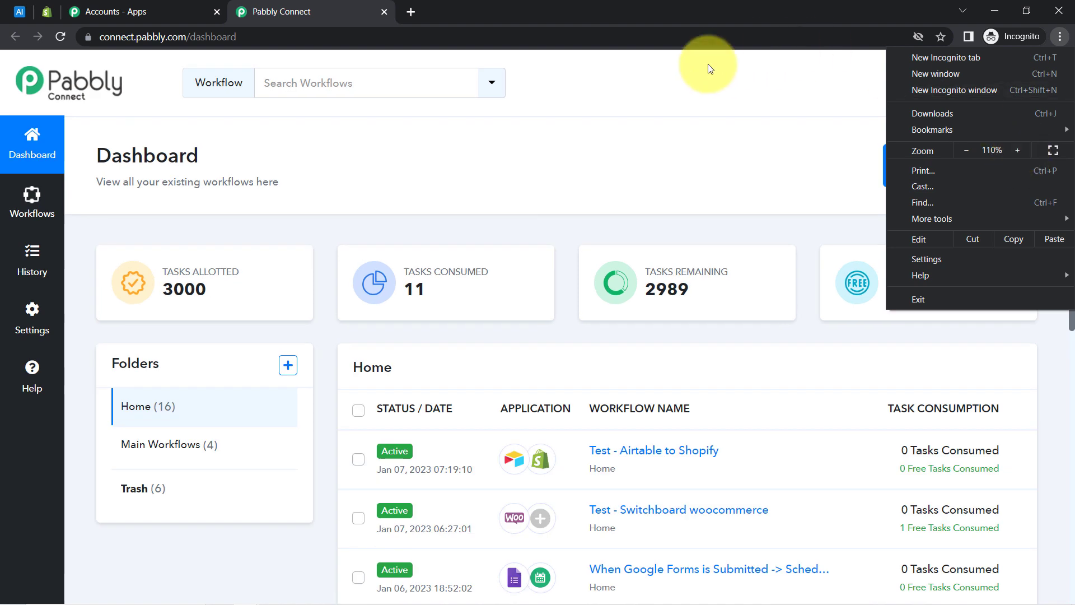
pyautogui.click(537, 168)
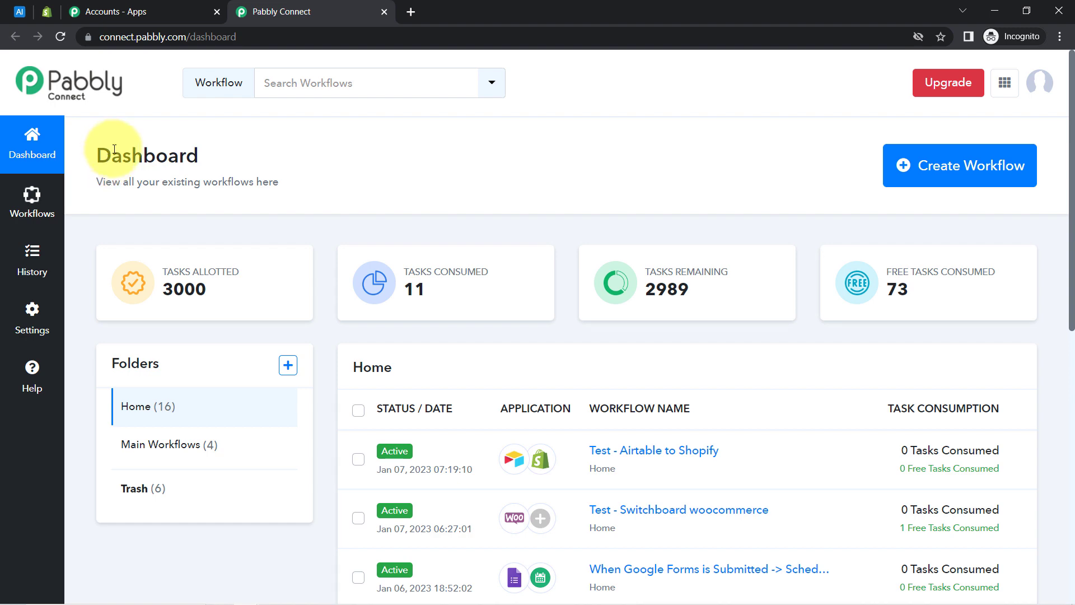
# Create a workflow named "When Product is Added in Airtable - Create Product in Shopify Automatically".
pyautogui.moveTo(114, 149); pyautogui.dragTo(307, 191)
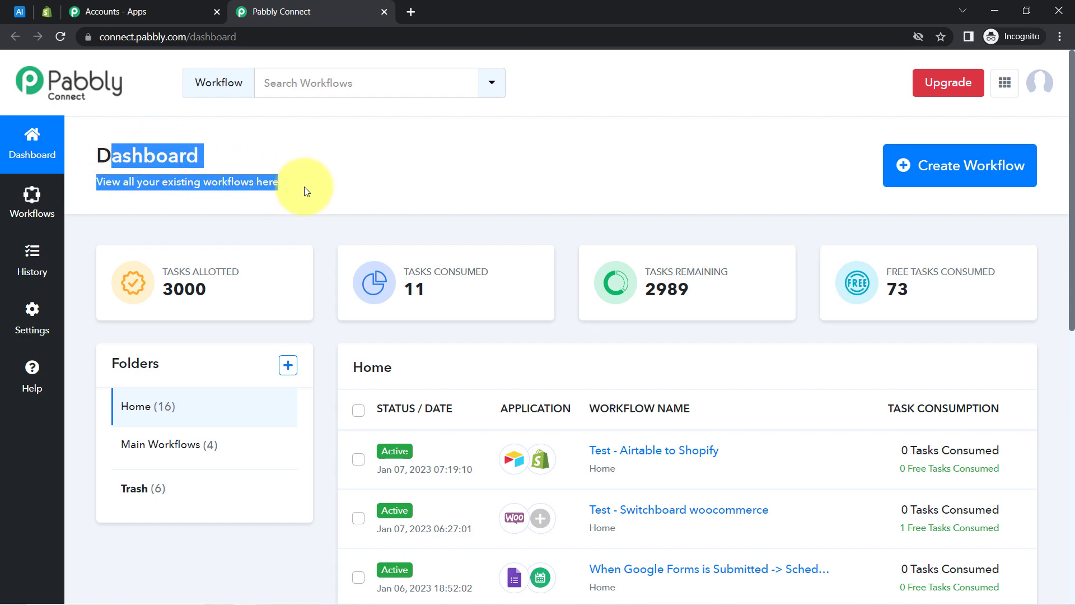
pyautogui.click(946, 169)
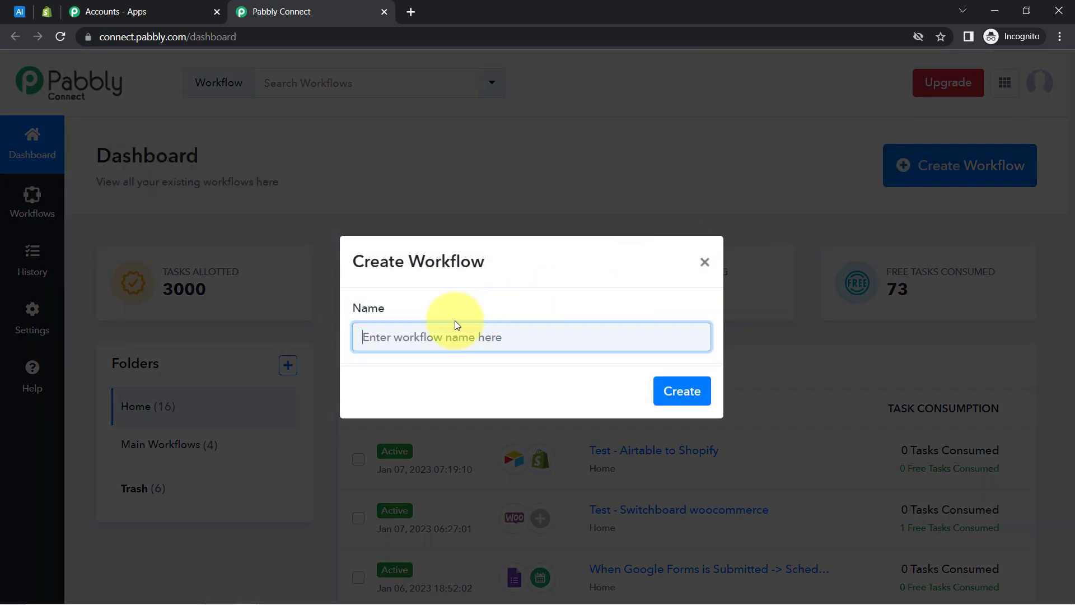
pyautogui.moveTo(370, 262); pyautogui.dragTo(542, 264)
pyautogui.click(426, 343)
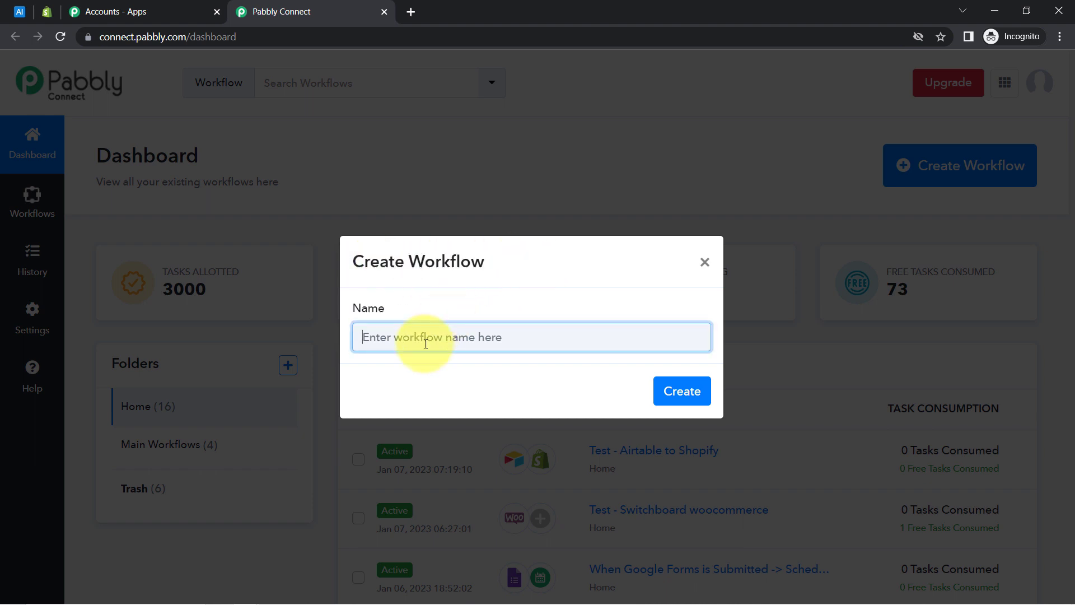
pyautogui.moveTo(437, 348); pyautogui.dragTo(408, 343)
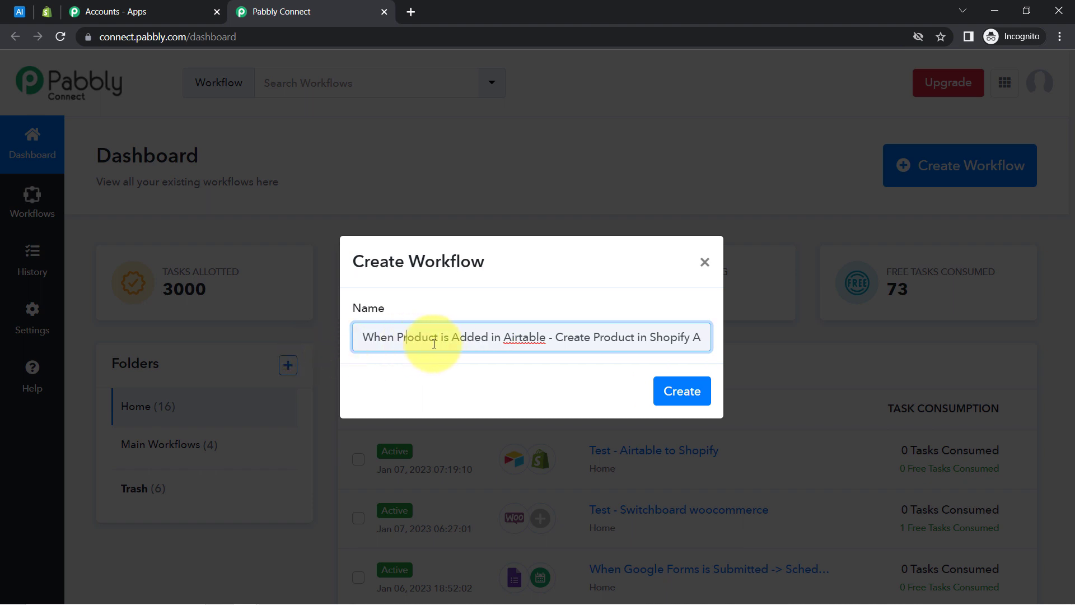
pyautogui.moveTo(440, 339); pyautogui.dragTo(691, 336)
pyautogui.click(645, 336)
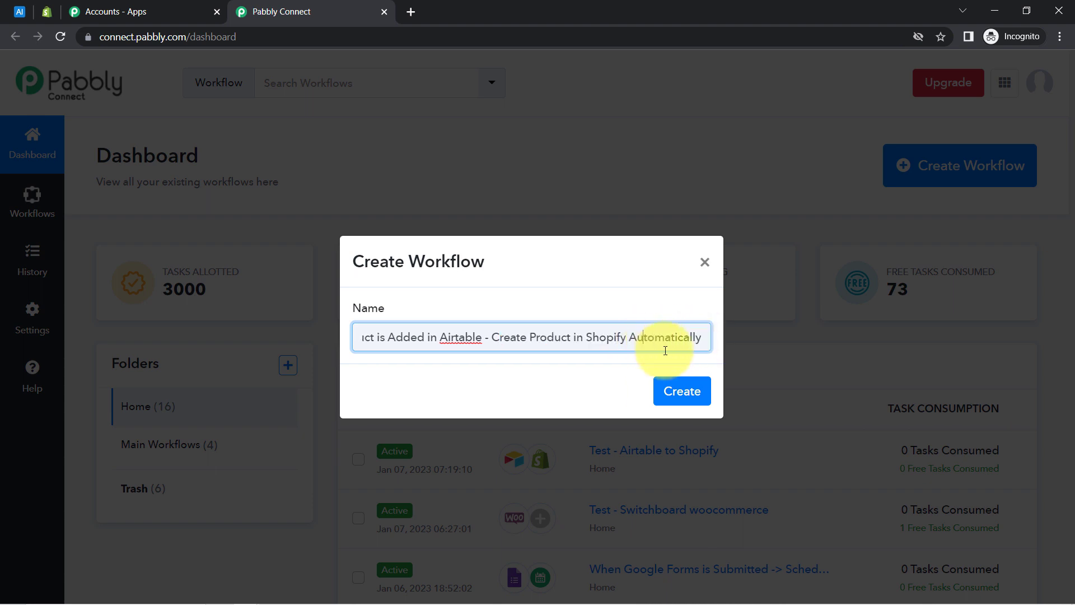
pyautogui.click(679, 390)
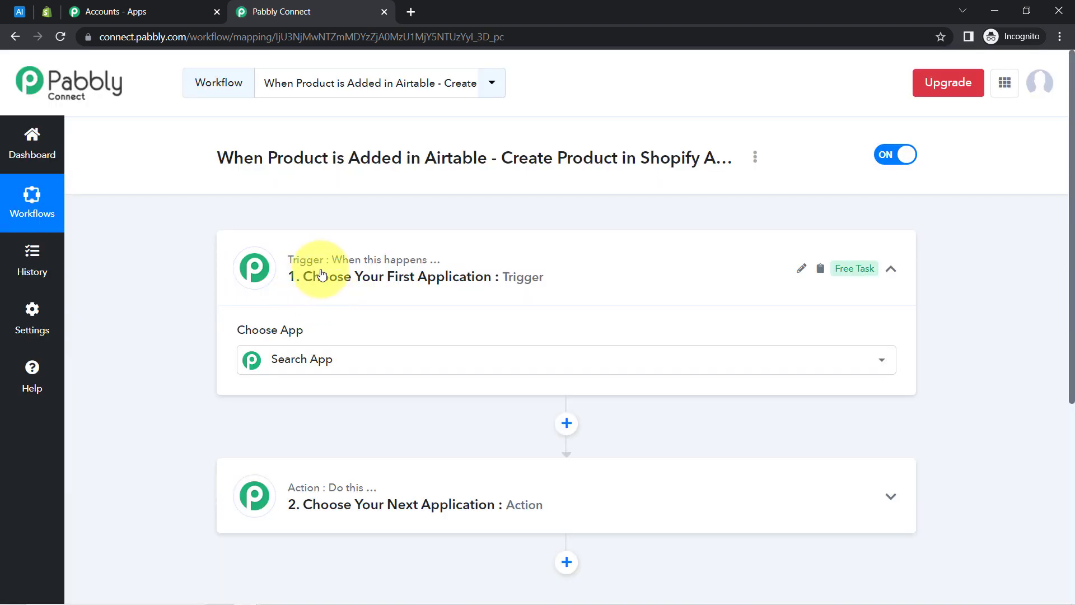
# Set the workflow's trigger application to Airtable with New Record as the trigger event.
pyautogui.click(358, 283)
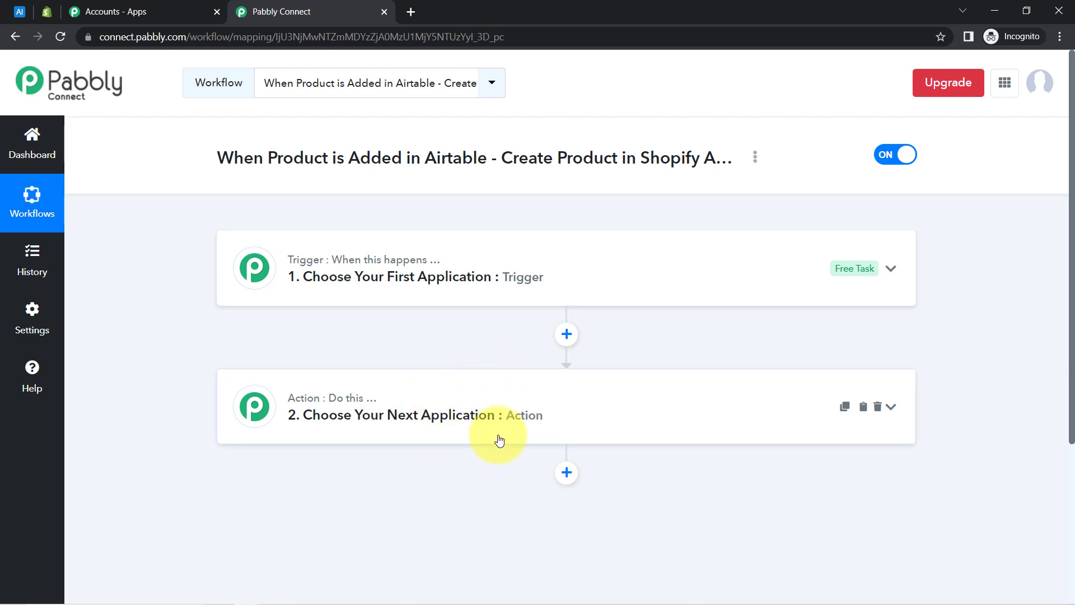
pyautogui.click(435, 251)
pyautogui.click(330, 373)
pyautogui.write('a')
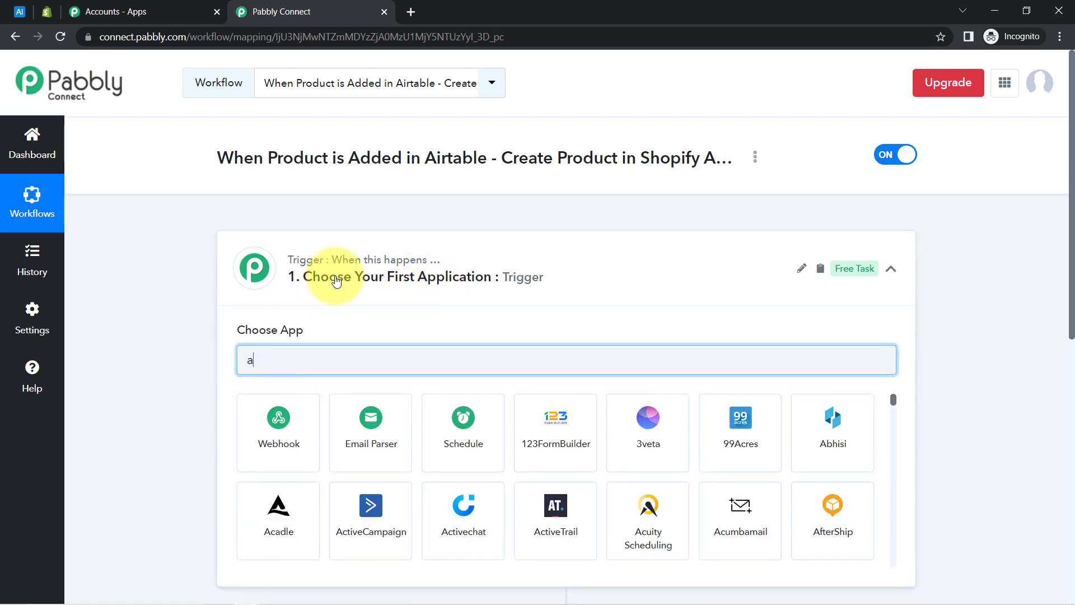
pyautogui.write('irt')
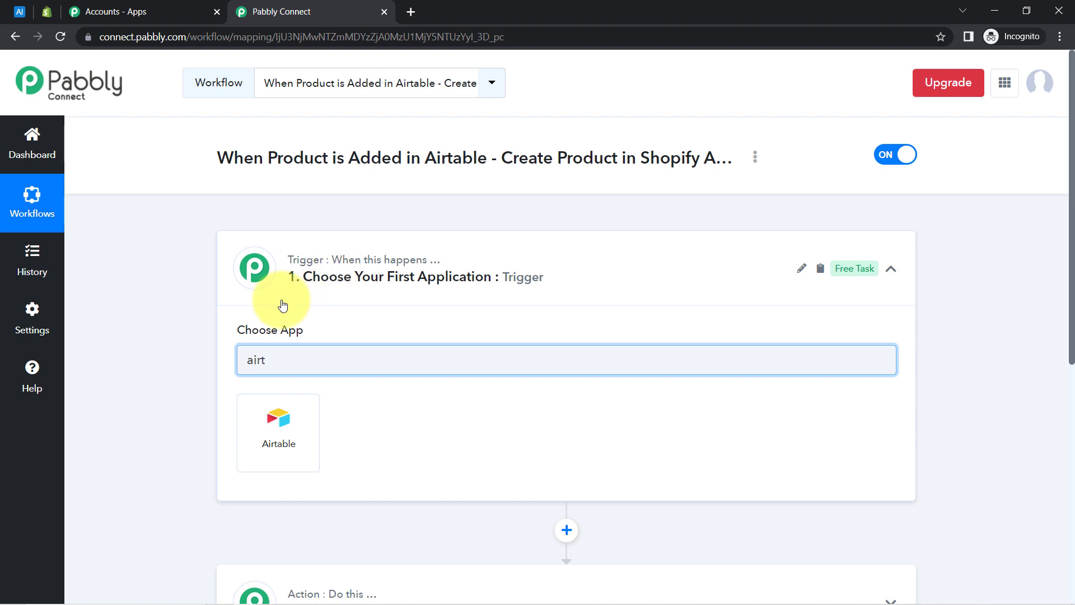
pyautogui.click(264, 414)
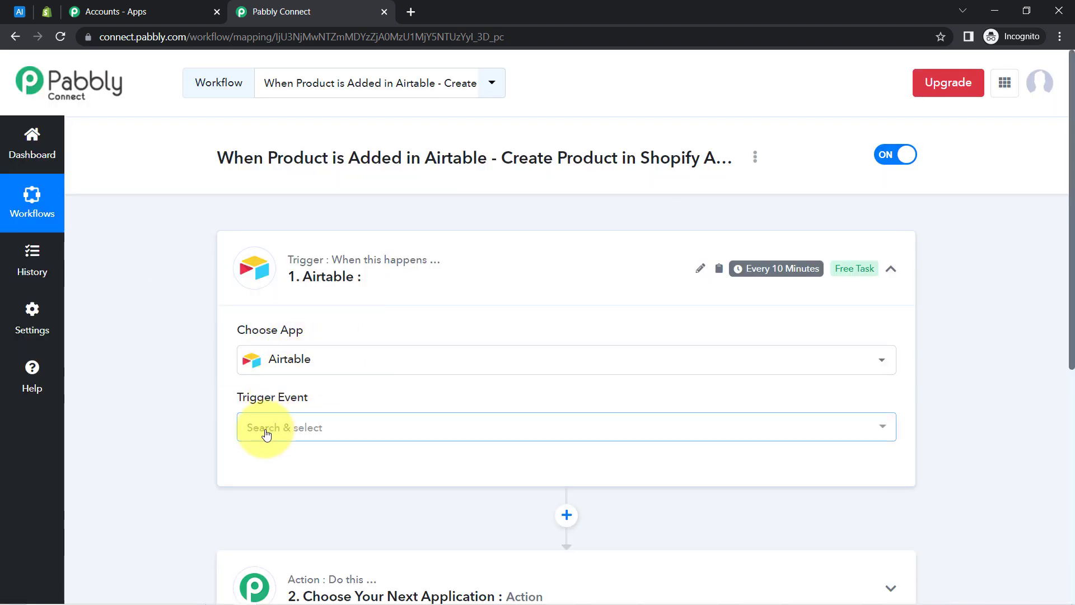
pyautogui.click(264, 433)
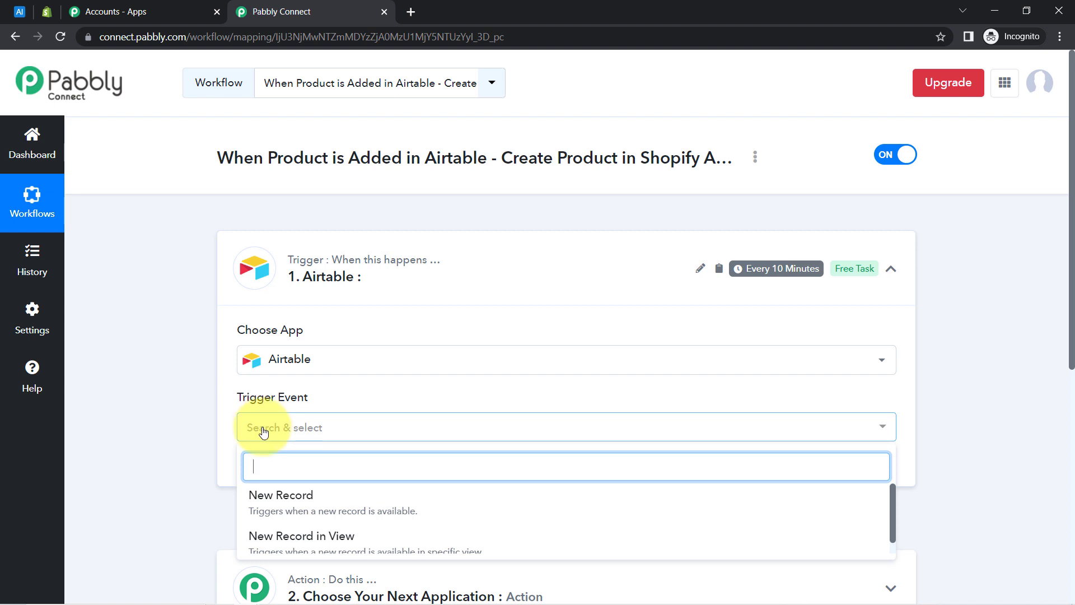
pyautogui.click(280, 505)
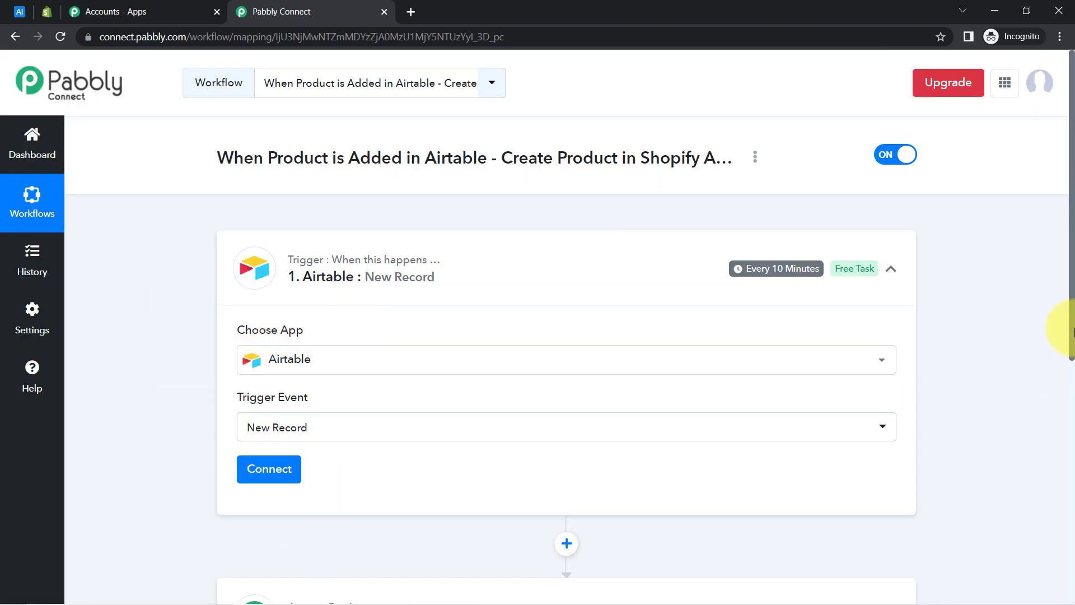
# Start connecting an Airtable account to the trigger by choosing to add a new connection.
pyautogui.moveTo(1073, 330); pyautogui.dragTo(1041, 419)
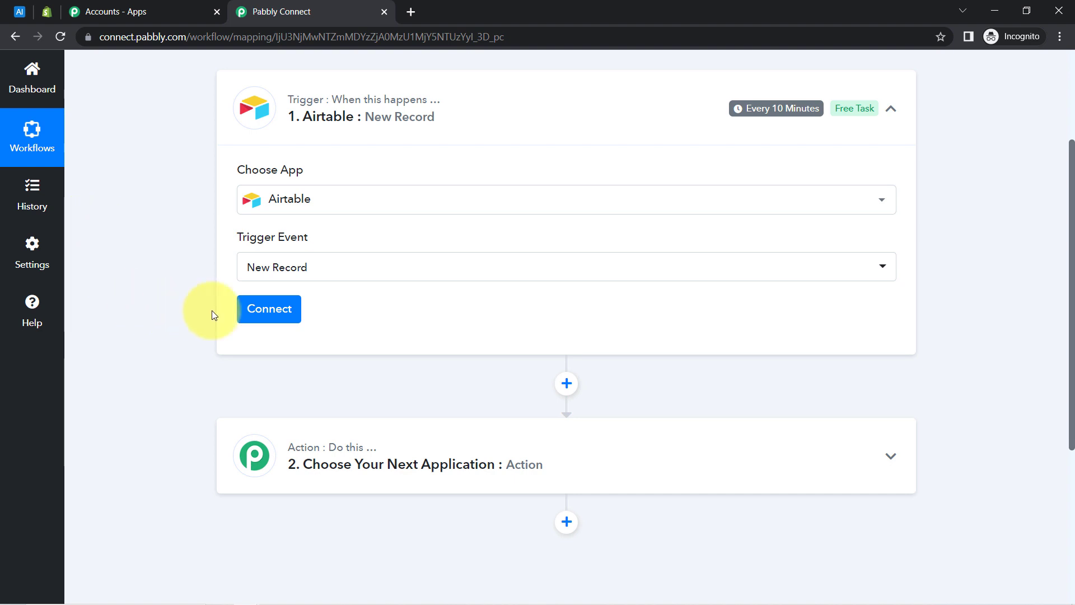
pyautogui.click(276, 321)
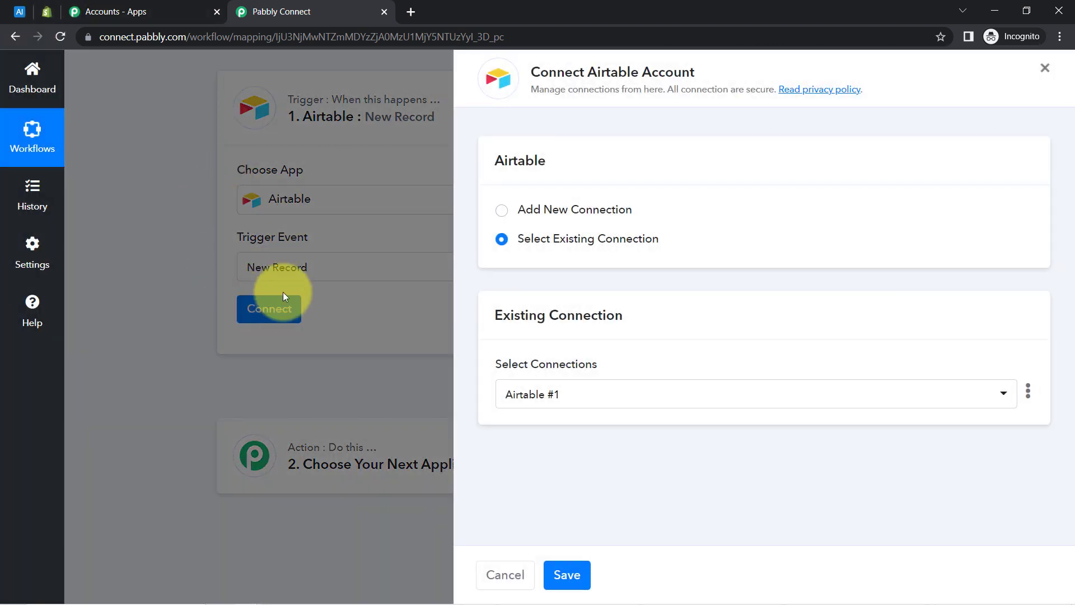
pyautogui.moveTo(565, 71); pyautogui.dragTo(673, 72)
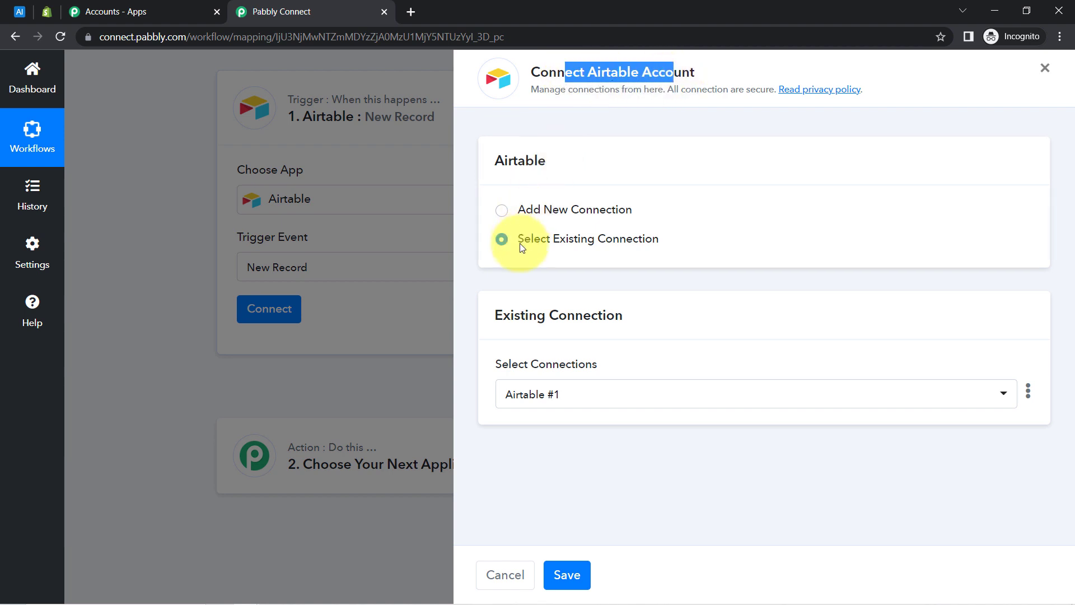
pyautogui.click(532, 211)
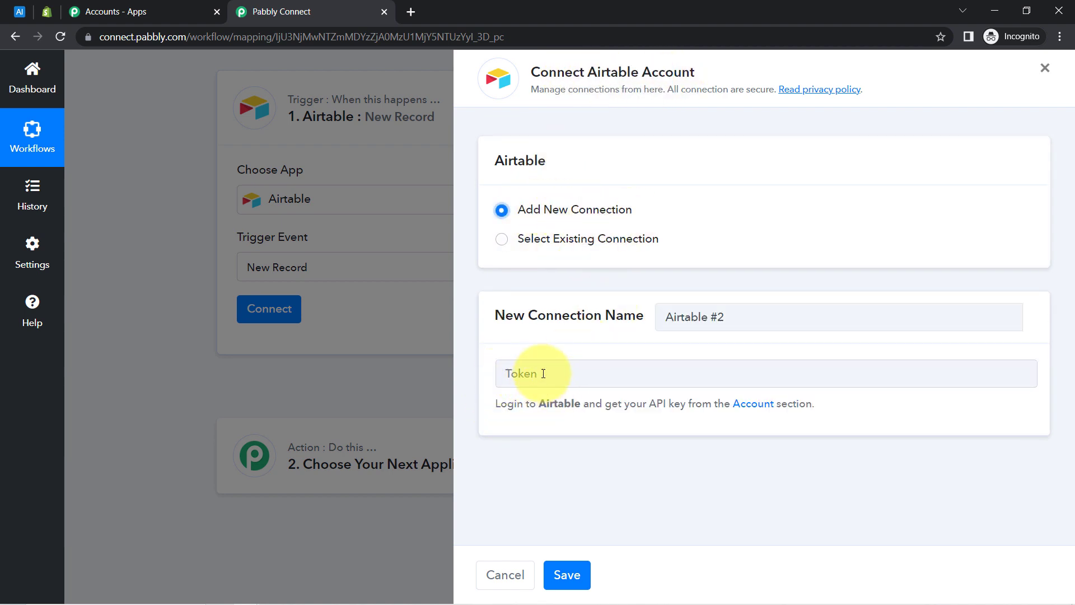
# Open the Airtable account page in a new browser tab and copy the personal API key.
pyautogui.rightClick(748, 407)
pyautogui.click(763, 411)
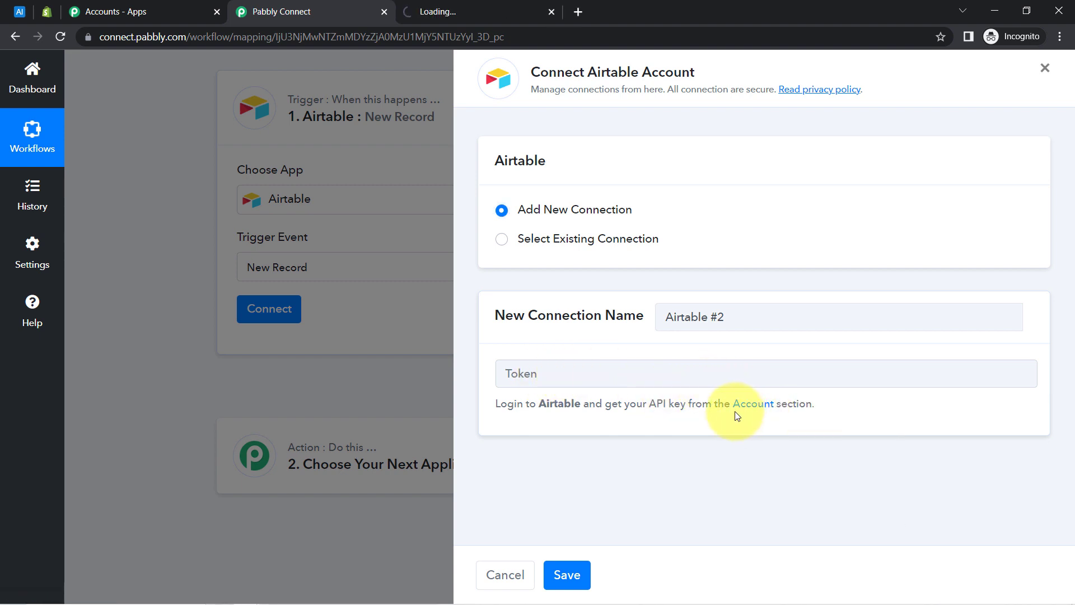
pyautogui.click(428, 5)
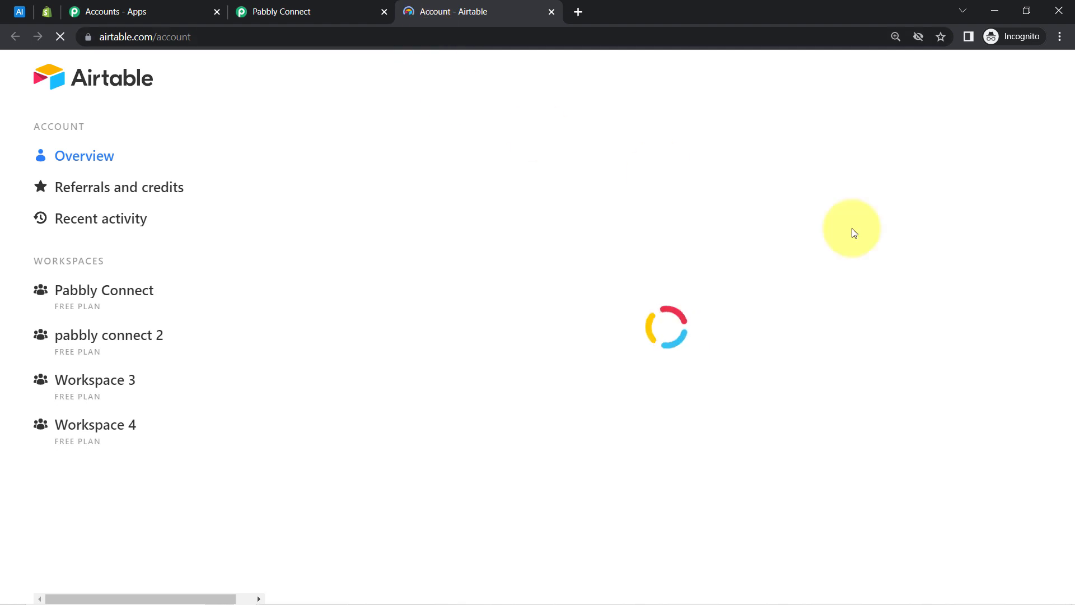
pyautogui.moveTo(1070, 182); pyautogui.dragTo(1064, 368)
pyautogui.click(442, 397)
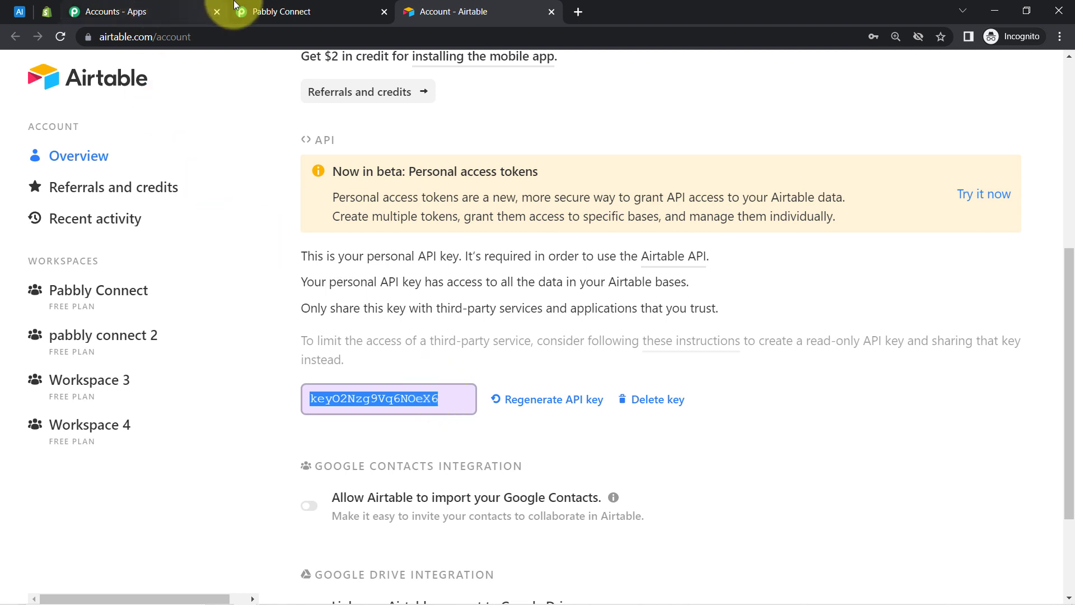
# Paste the Airtable API key as the token in Pabbly Connect and save the new connection.
pyautogui.click(265, 5)
pyautogui.click(531, 376)
pyautogui.click(562, 563)
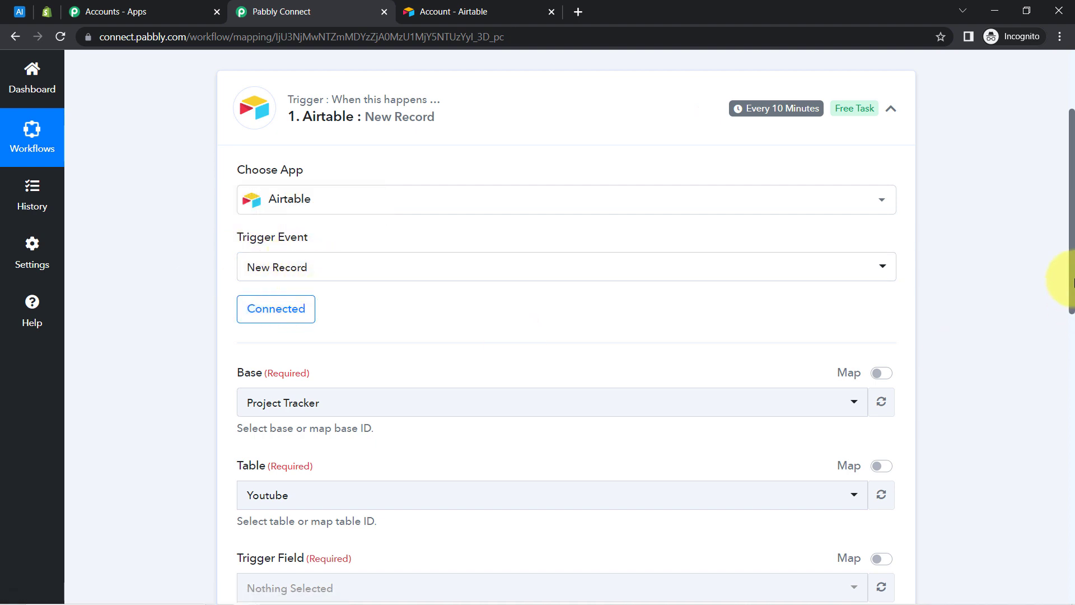
pyautogui.scroll(-4, 1056, 312)
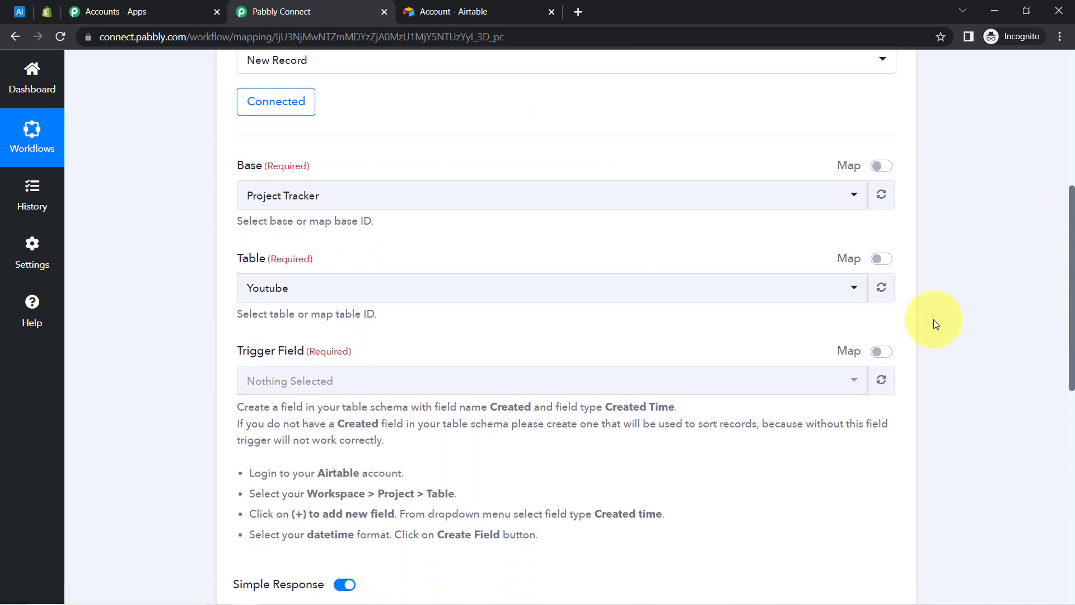
# Set the trigger's base to All eCommerce Products (for Shopify Store) with Table 1 as its table, checking the names against Airtable.
pyautogui.click(17, 11)
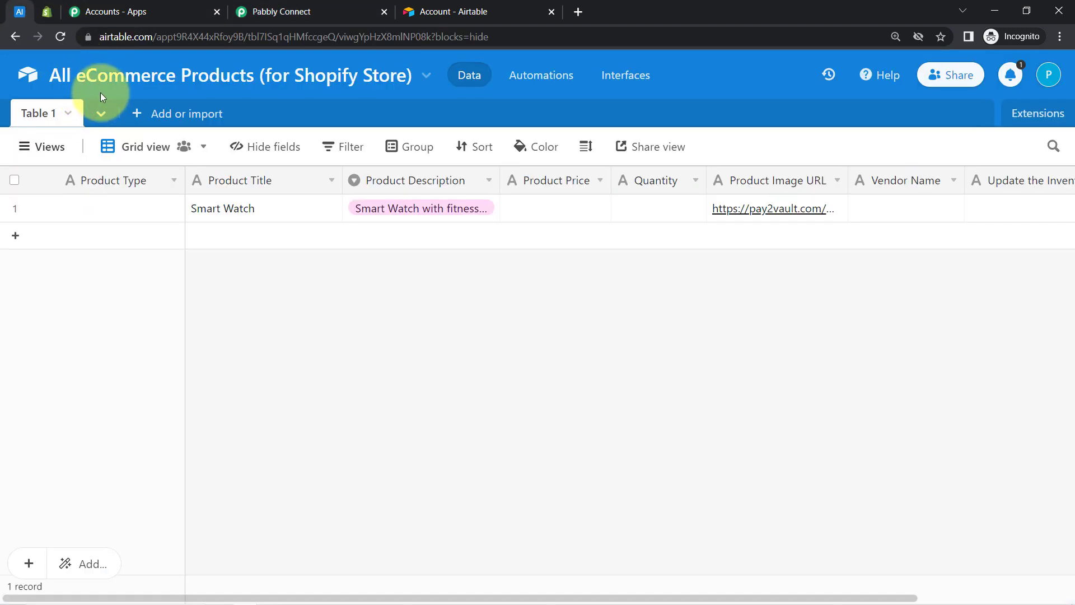
pyautogui.click(291, 10)
pyautogui.click(284, 195)
pyautogui.write('all')
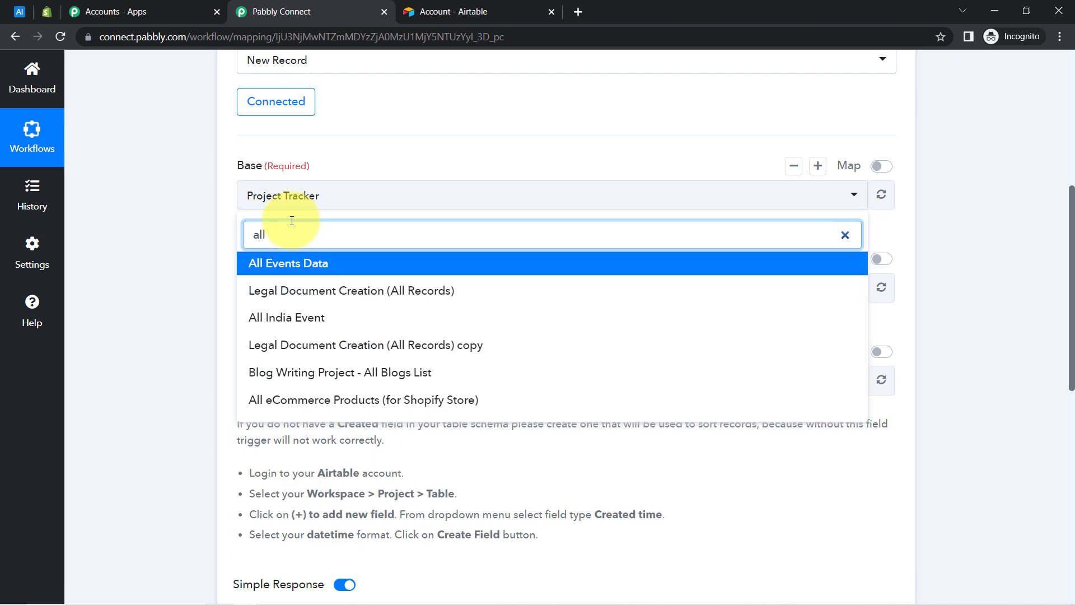
pyautogui.click(395, 401)
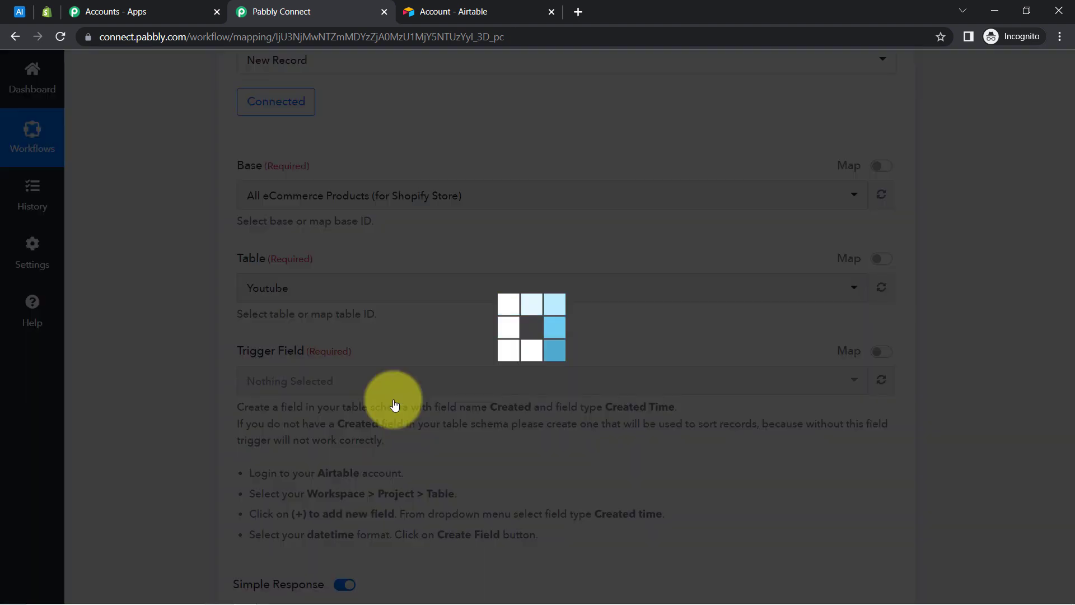
pyautogui.click(19, 11)
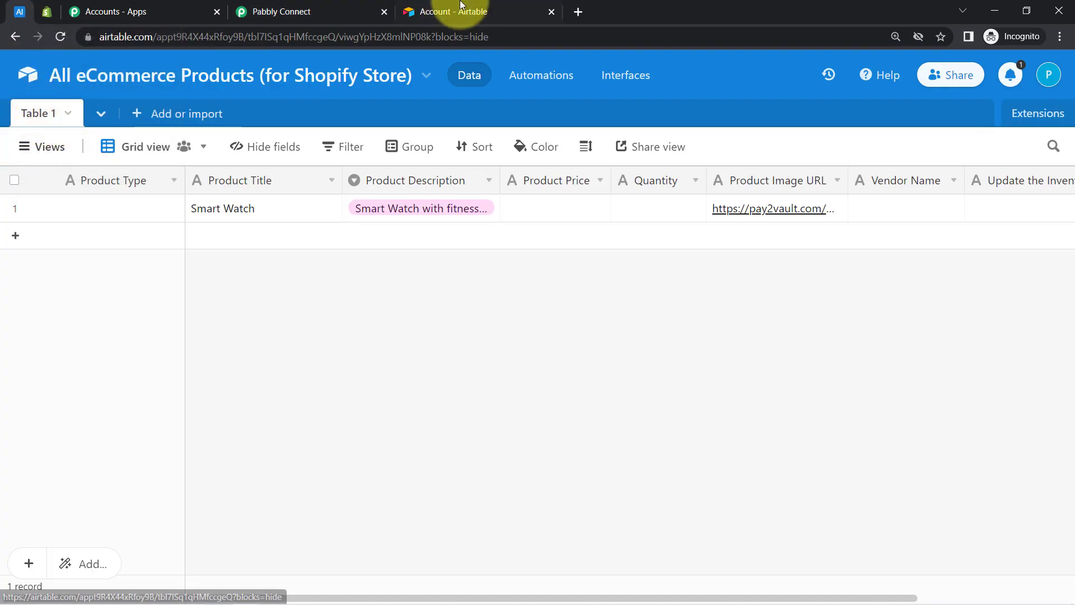
pyautogui.click(322, 8)
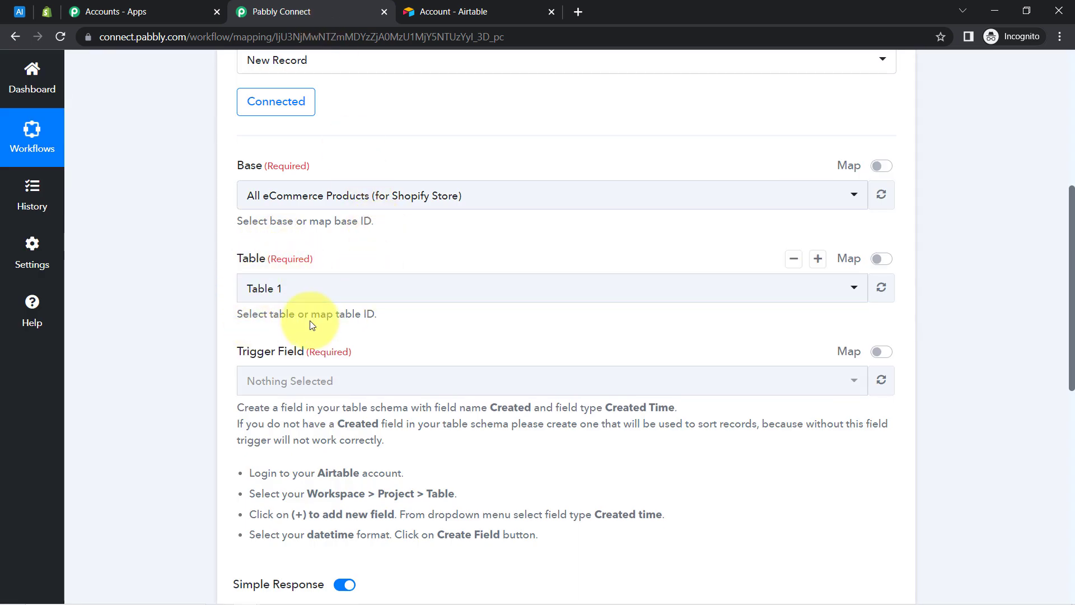
# Review the Trigger Field instructions for the field name and field type that the Airtable table needs.
pyautogui.moveTo(247, 357); pyautogui.dragTo(326, 354)
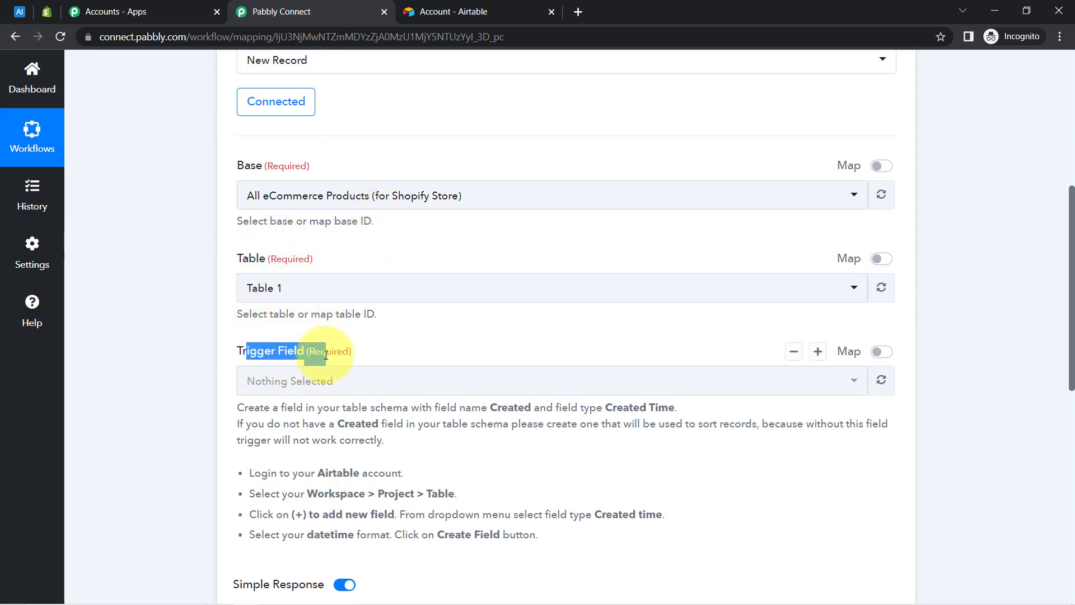
pyautogui.moveTo(270, 410); pyautogui.dragTo(349, 406)
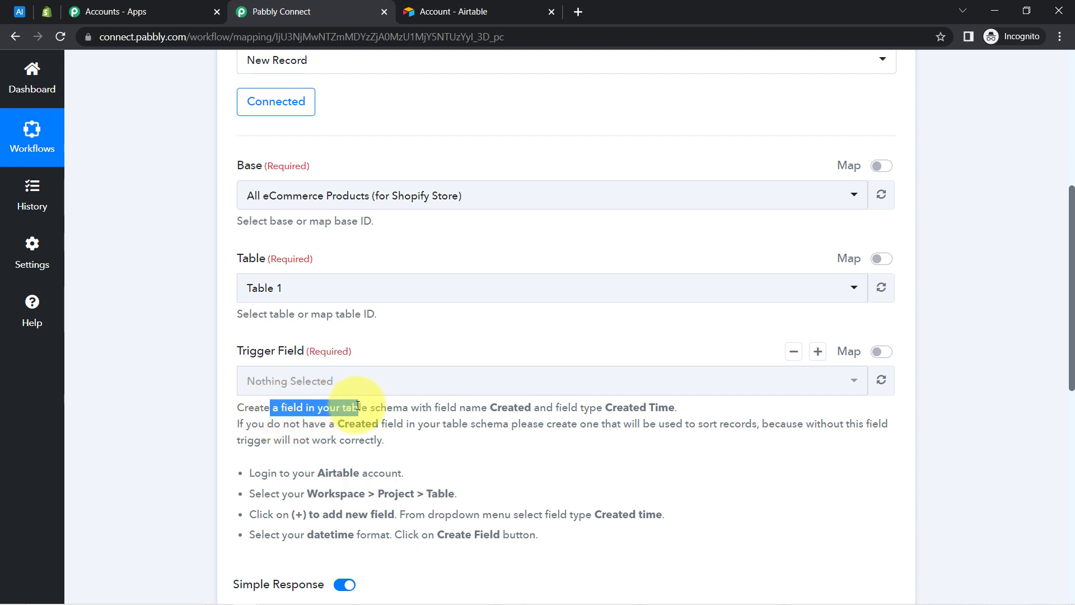
pyautogui.doubleClick(497, 410)
pyautogui.moveTo(604, 408); pyautogui.dragTo(671, 411)
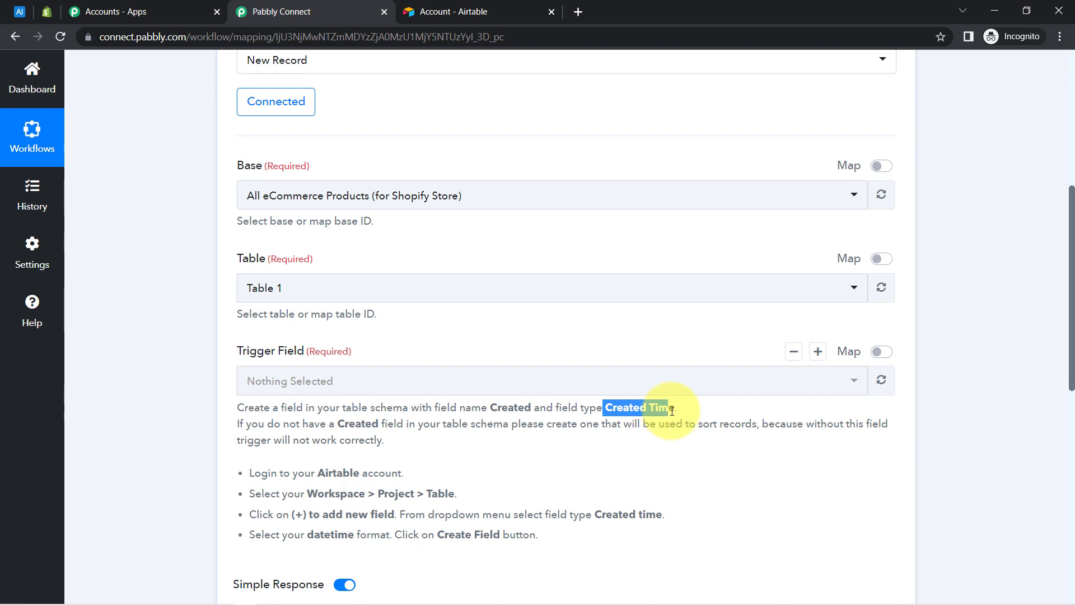
pyautogui.moveTo(245, 424); pyautogui.dragTo(475, 538)
pyautogui.click(455, 486)
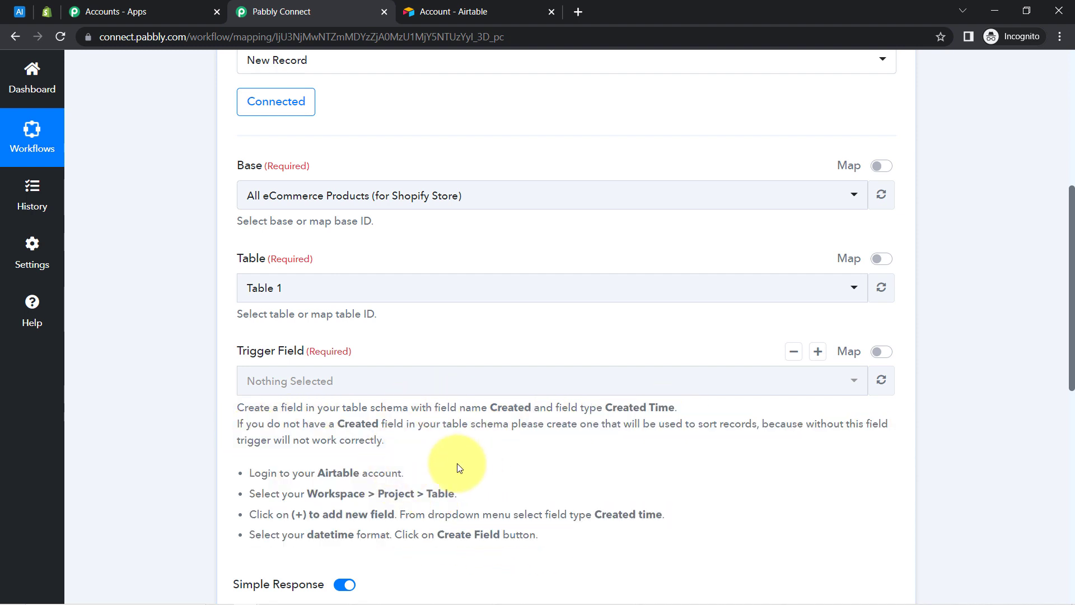
# Add a field named Created with the Created time field type after the last column of the Airtable product table.
pyautogui.click(19, 11)
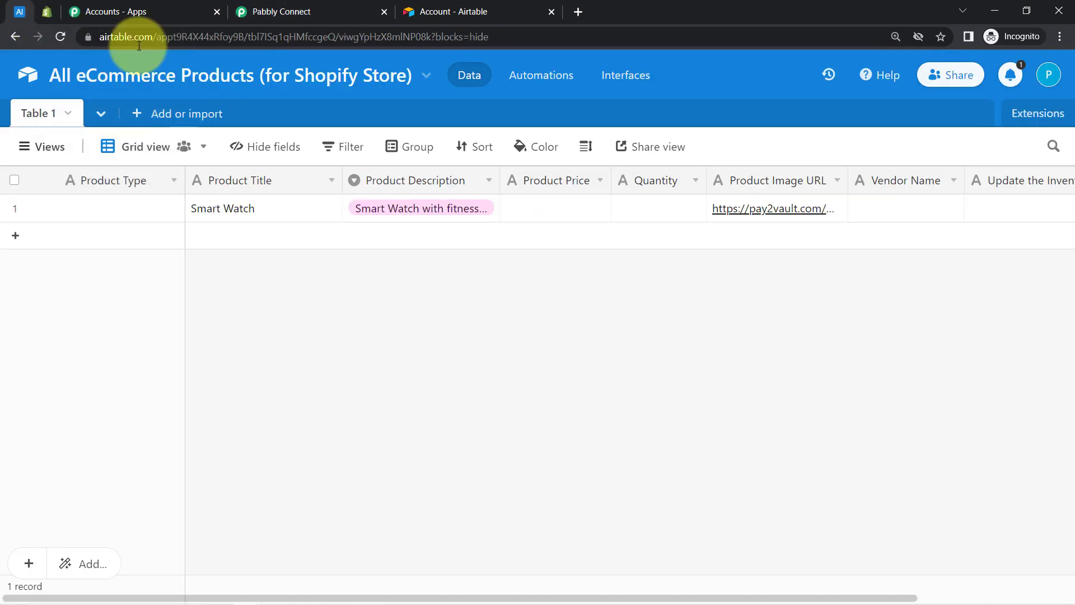
pyautogui.click(895, 210)
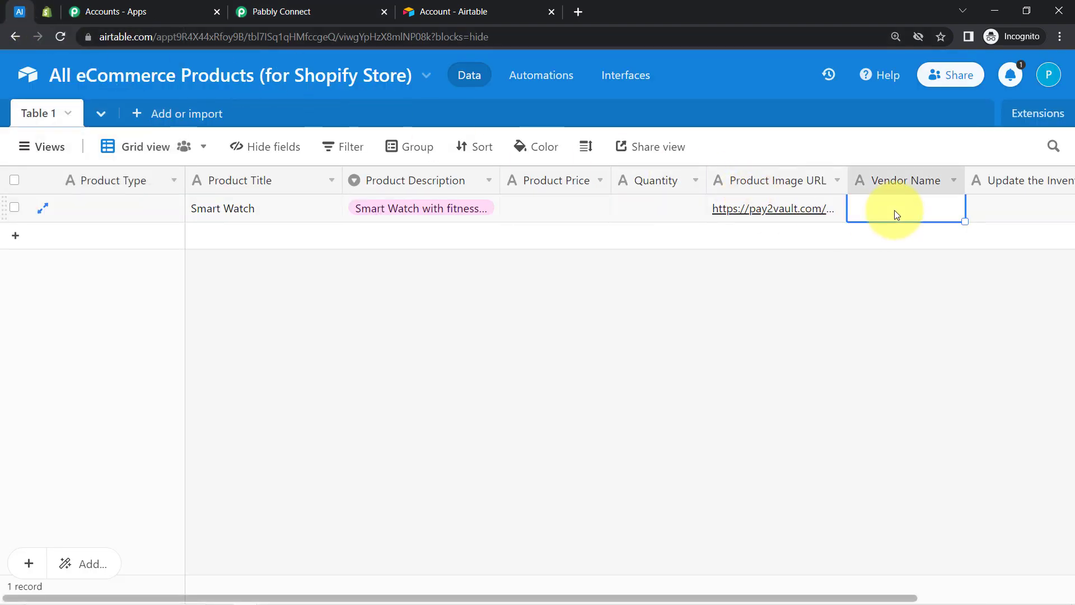
pyautogui.press('Tab')
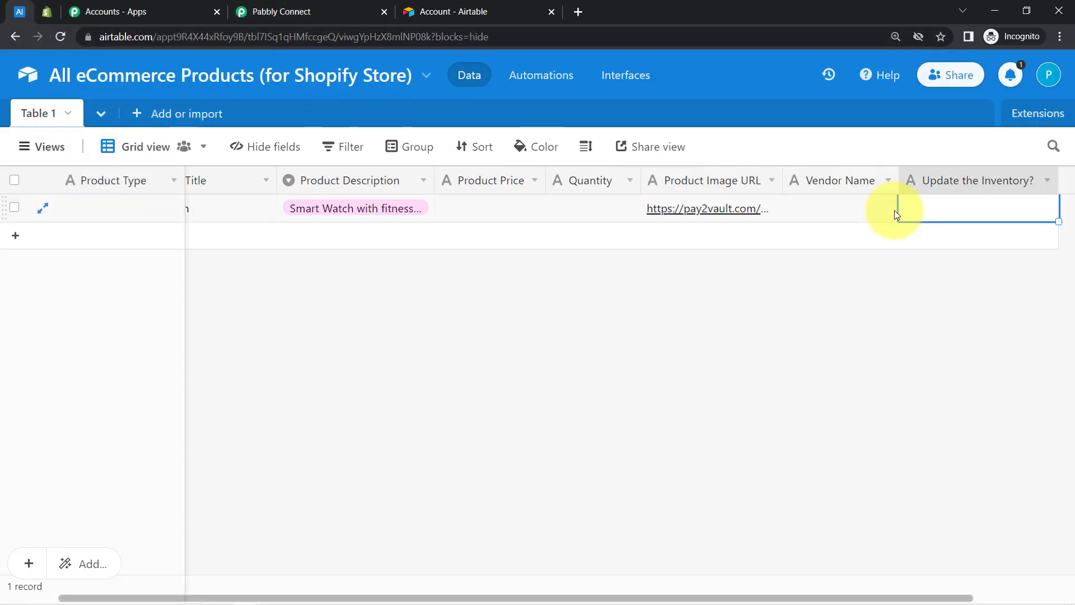
pyautogui.click(1067, 180)
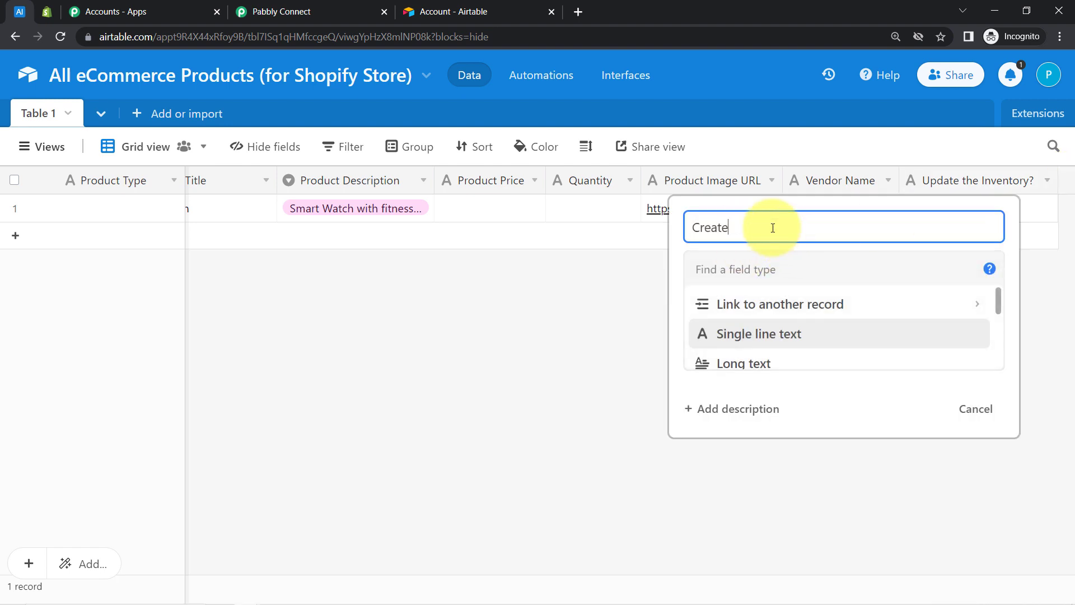
pyautogui.click(758, 272)
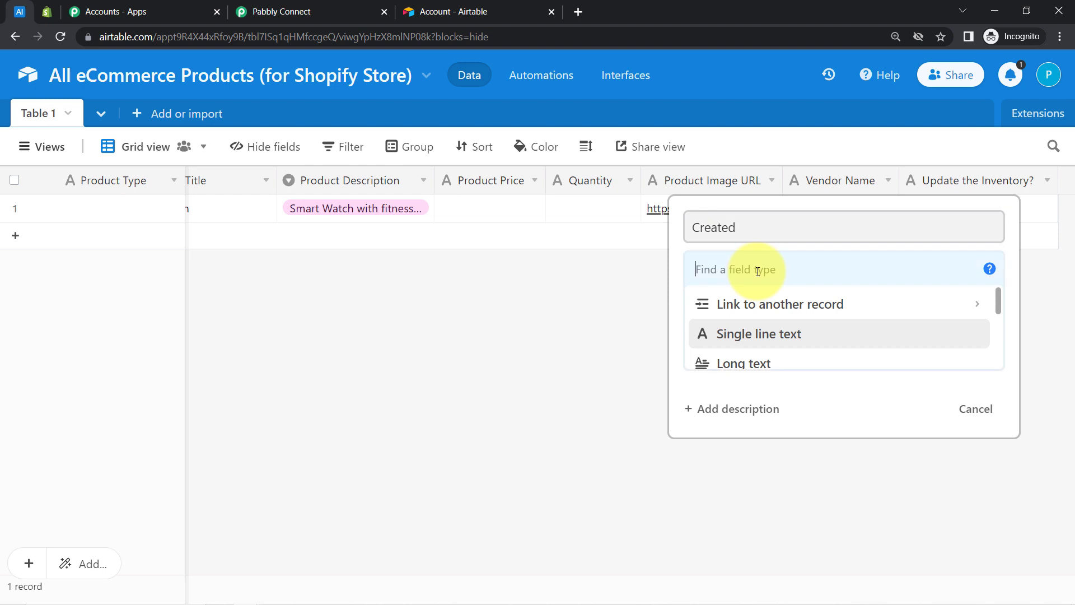
pyautogui.write('creat')
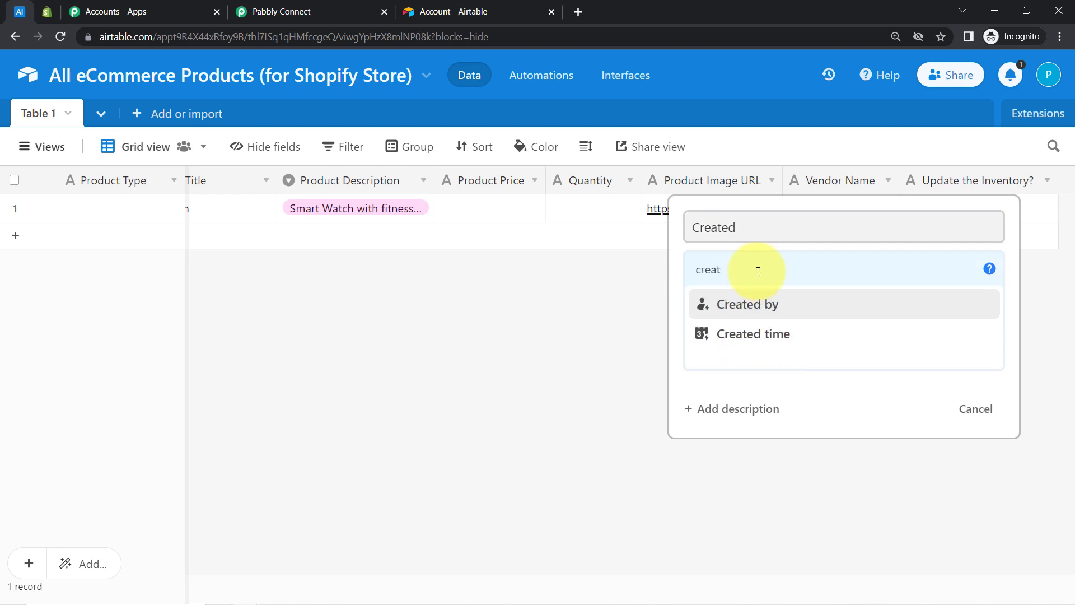
pyautogui.click(739, 336)
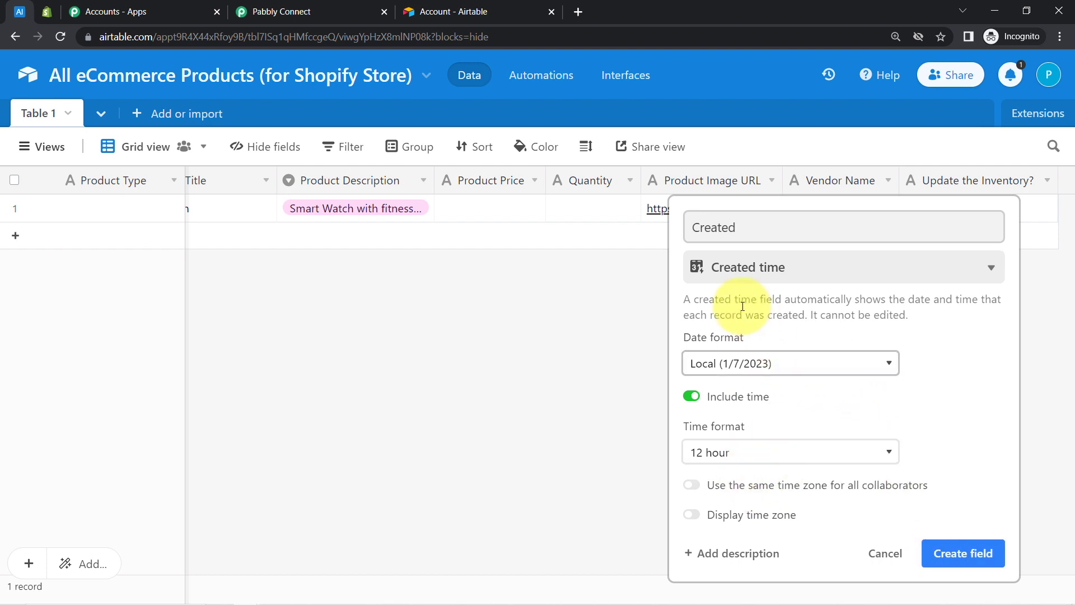
pyautogui.click(986, 556)
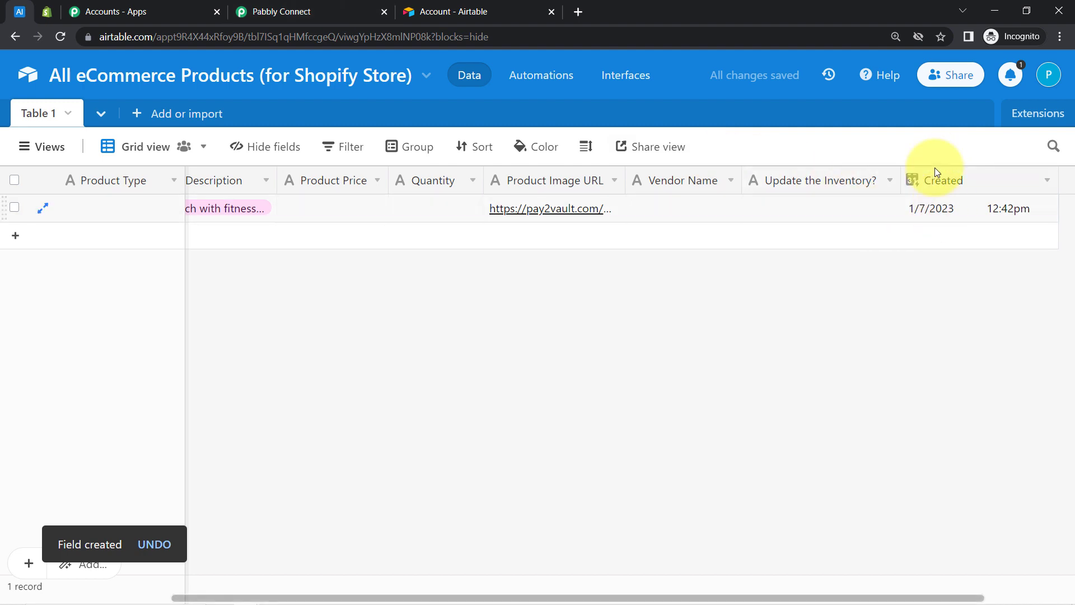
# In Pabbly Connect, refresh the trigger field to use Created, then save the trigger and send a test request.
pyautogui.click(269, 10)
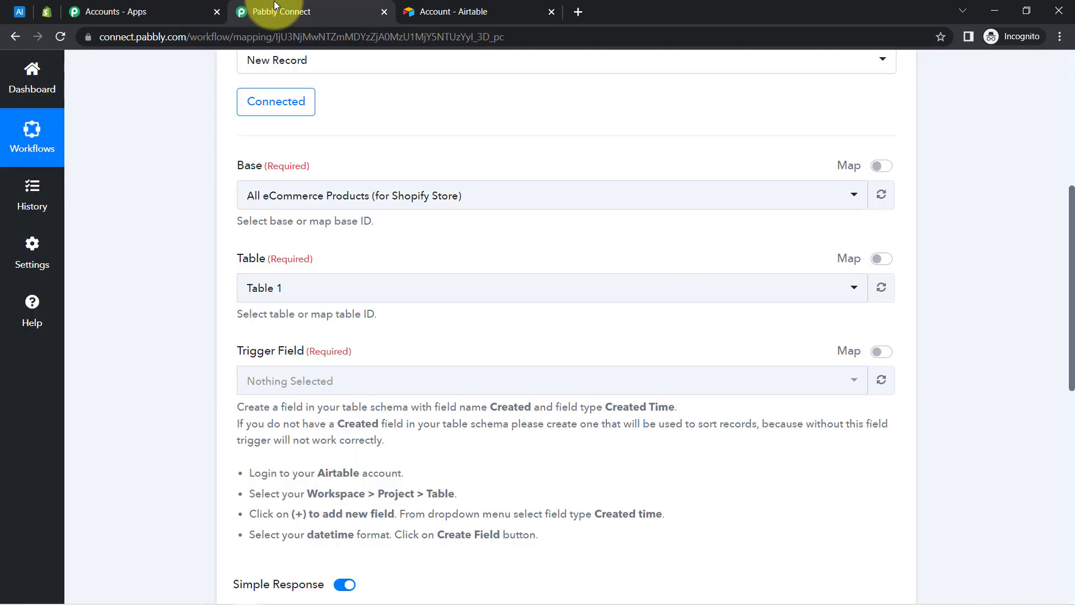
pyautogui.click(878, 383)
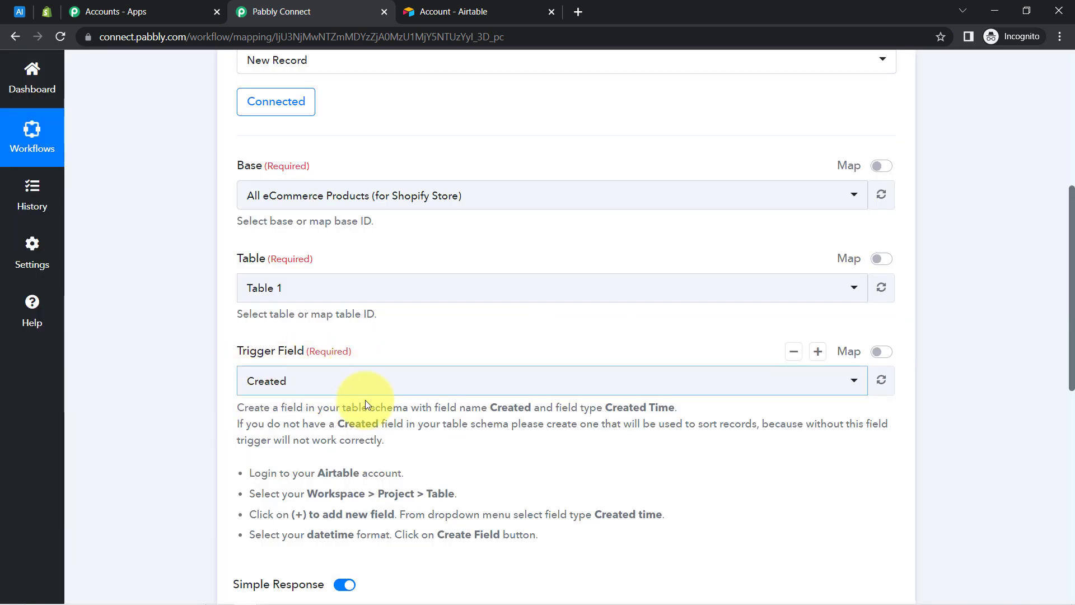
pyautogui.scroll(-5, 1072, 303)
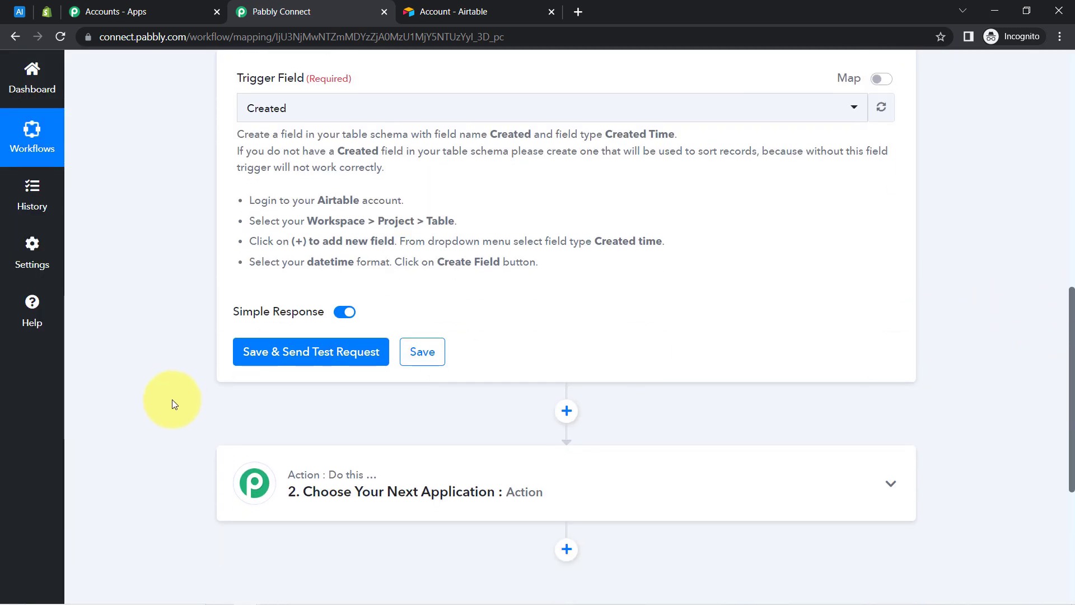
pyautogui.click(331, 353)
# Return to the Airtable product table and set the Smart Watch record's product type to Watch.
pyautogui.hotkey('ctrl', 'Tab')
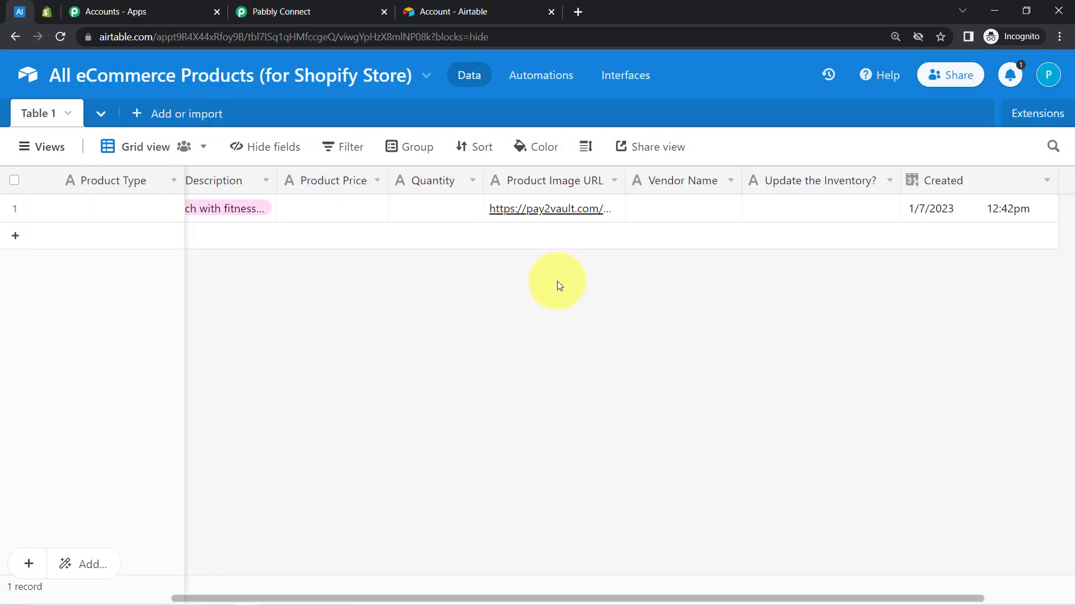
pyautogui.click(378, 218)
pyautogui.press('Left')
pyautogui.press('Left')
pyautogui.press('Left')
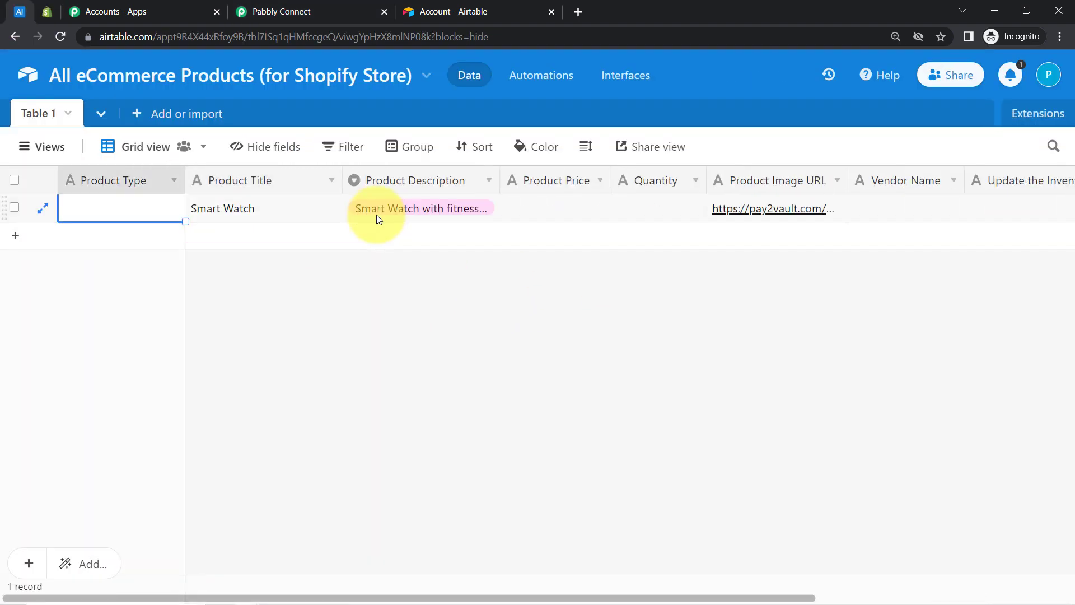
pyautogui.doubleClick(151, 212)
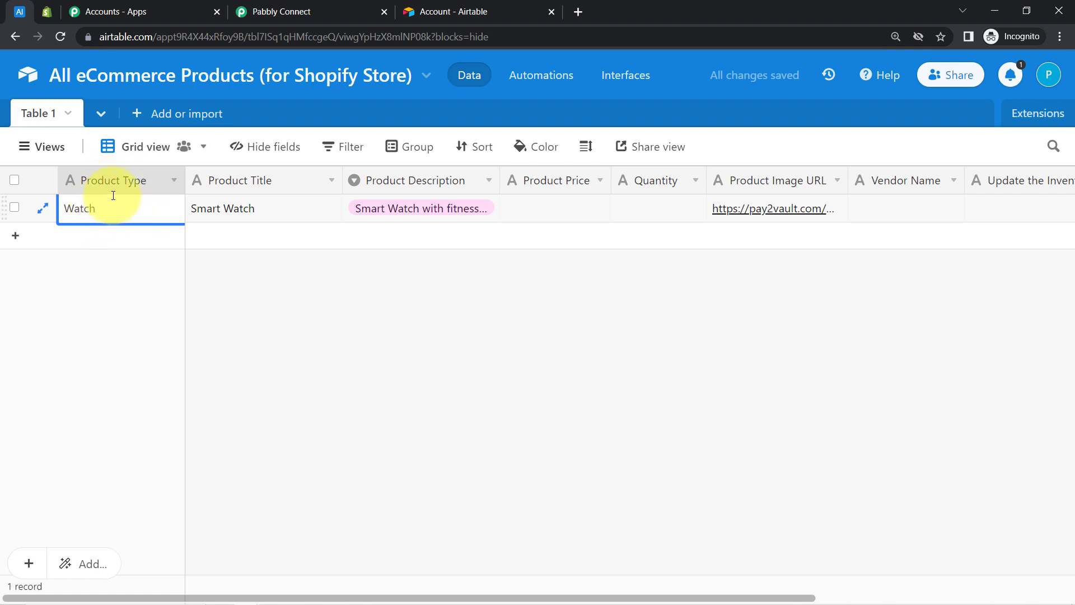
pyautogui.click(212, 204)
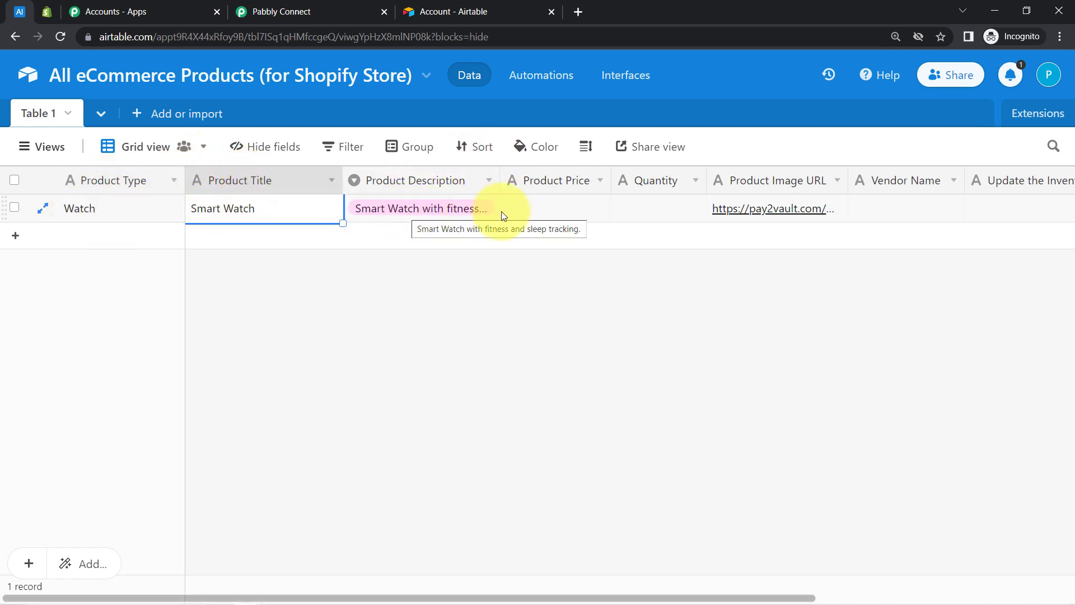
# Set the Smart Watch record's product price to 5999 and its quantity to 19.
pyautogui.doubleClick(552, 204)
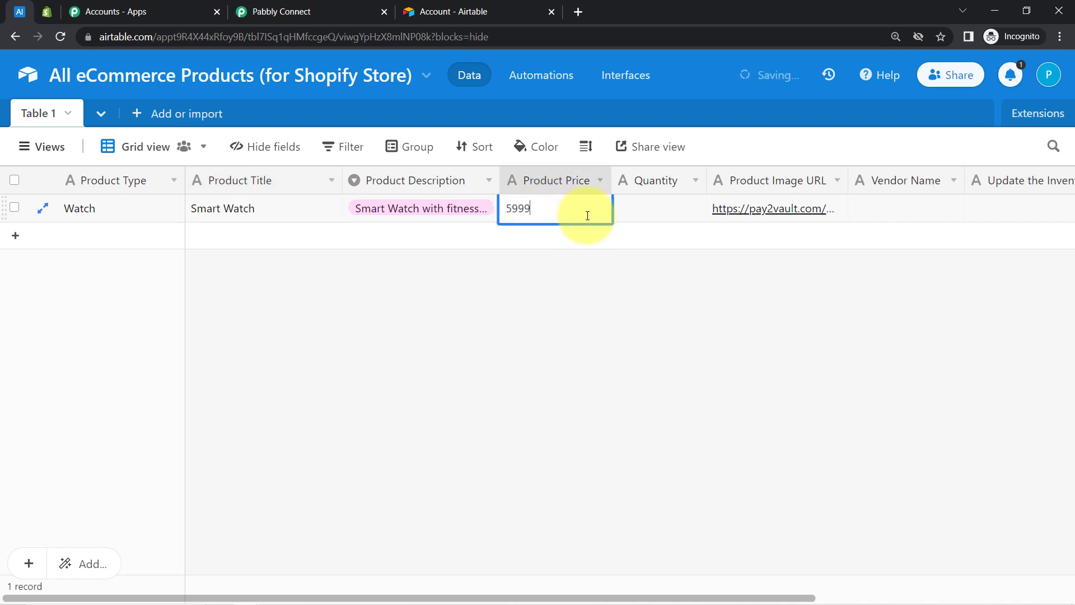
pyautogui.doubleClick(662, 220)
pyautogui.write('19')
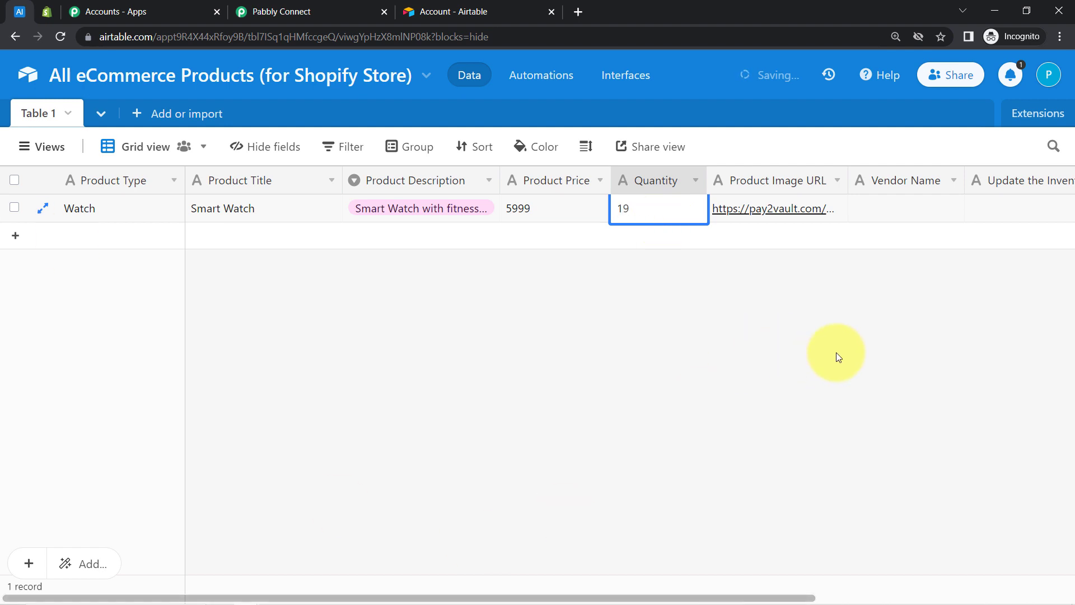
# Check the Smart Watch record's product image link and set the vendor name to Pabbly.
pyautogui.click(775, 212)
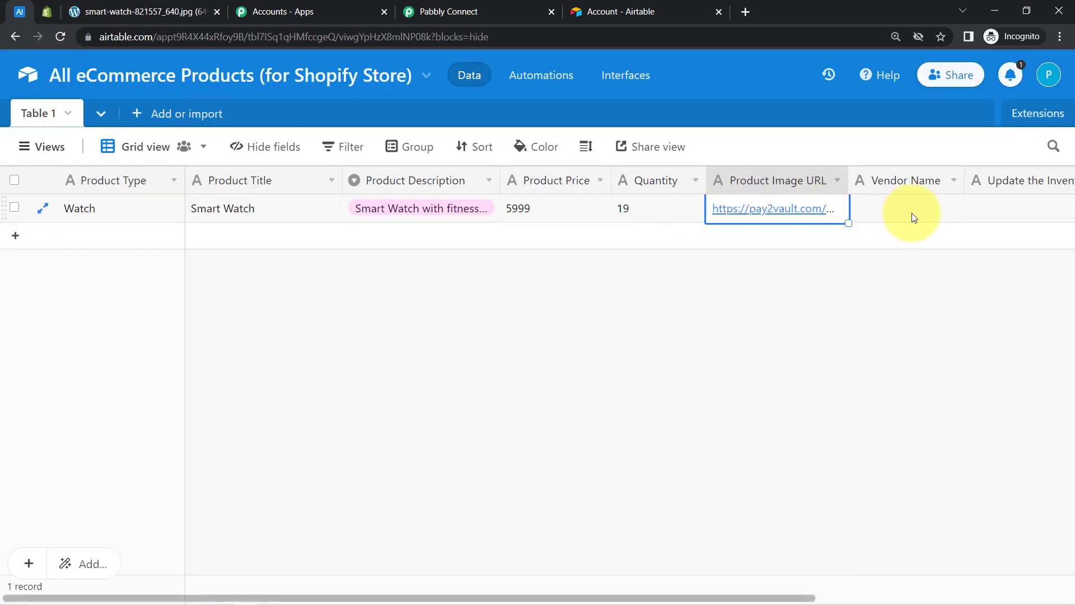
pyautogui.doubleClick(912, 213)
pyautogui.write('Pabbly')
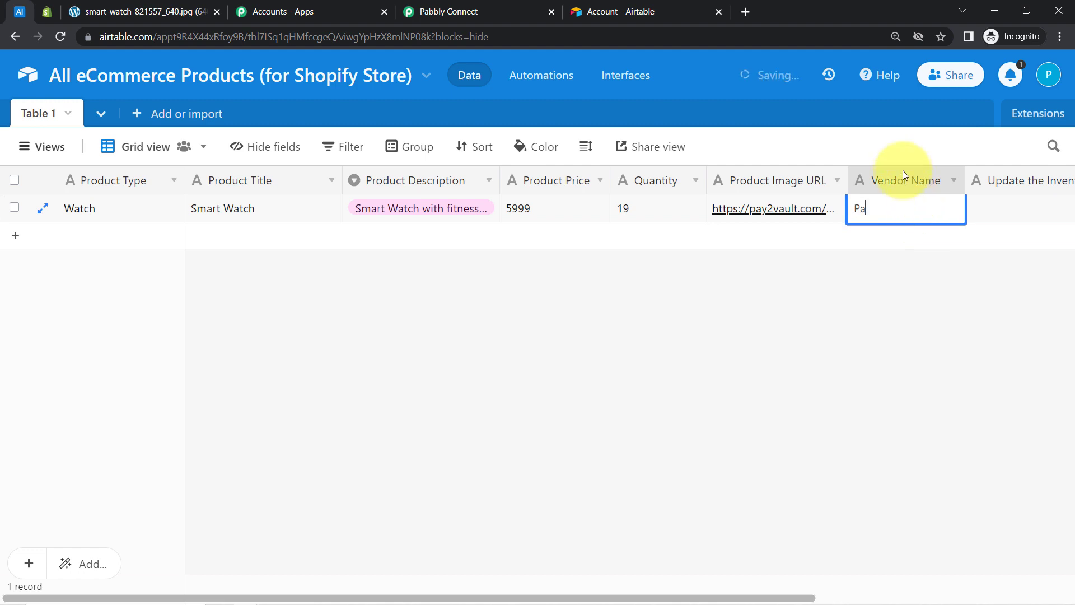
# Set Update the Inventory? to Yes for the Smart Watch record.
pyautogui.click(1010, 206)
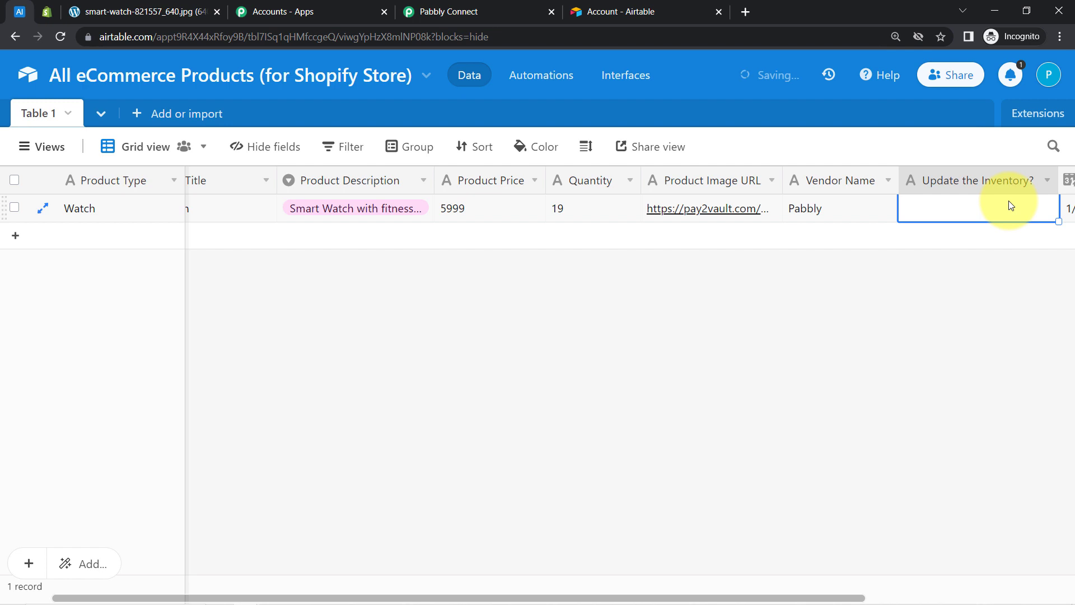
pyautogui.doubleClick(1010, 206)
pyautogui.write('Yes')
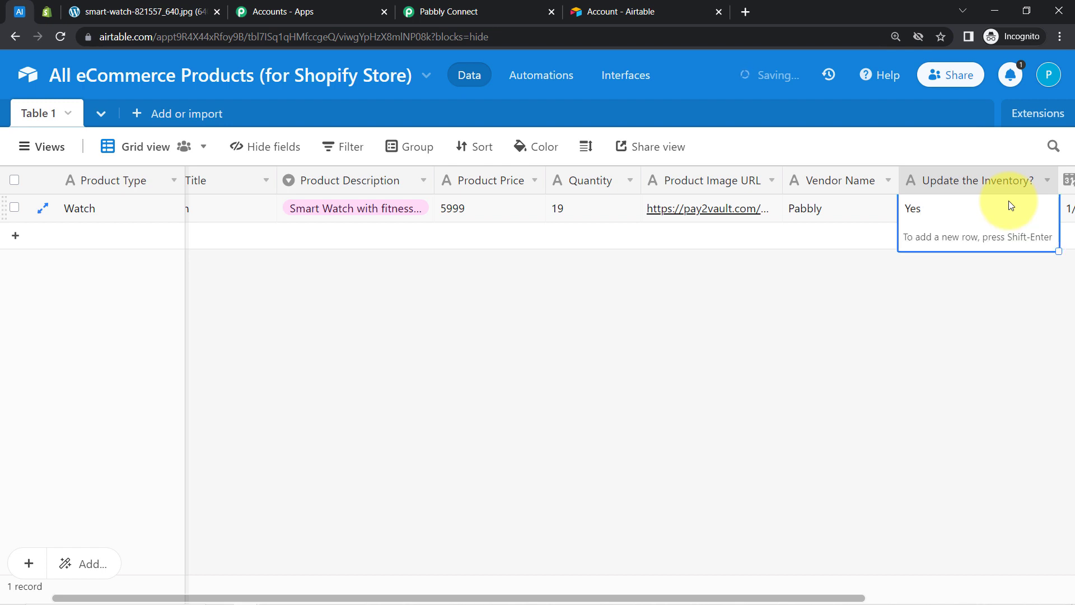
pyautogui.click(700, 280)
pyautogui.click(827, 208)
pyautogui.press('Right')
pyautogui.press('Right')
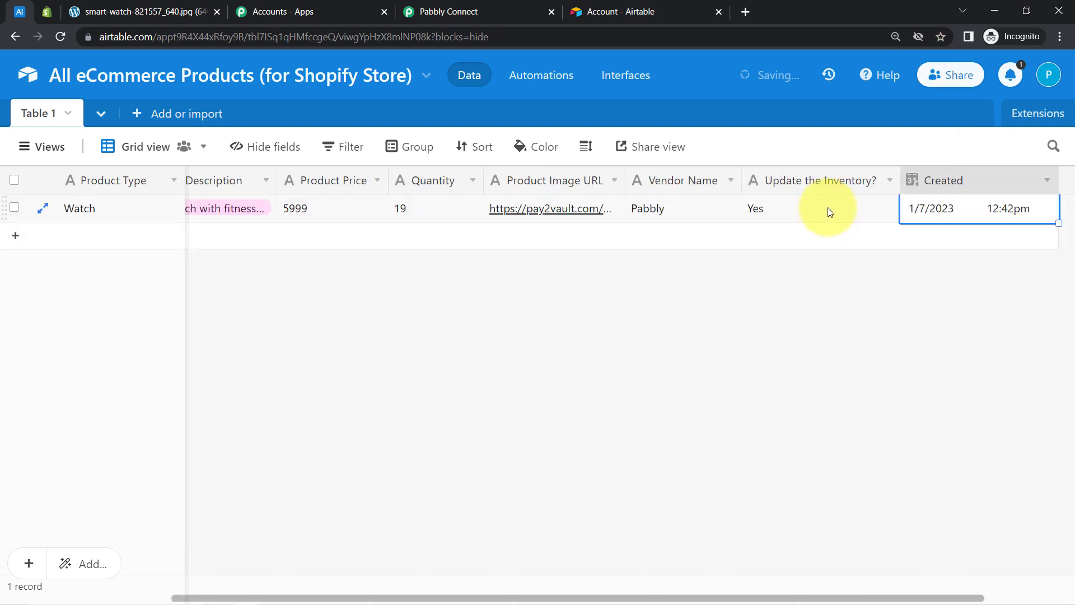
# Switch back to Pabbly Connect and resend the trigger's test request to fetch the completed Airtable record.
pyautogui.click(467, 8)
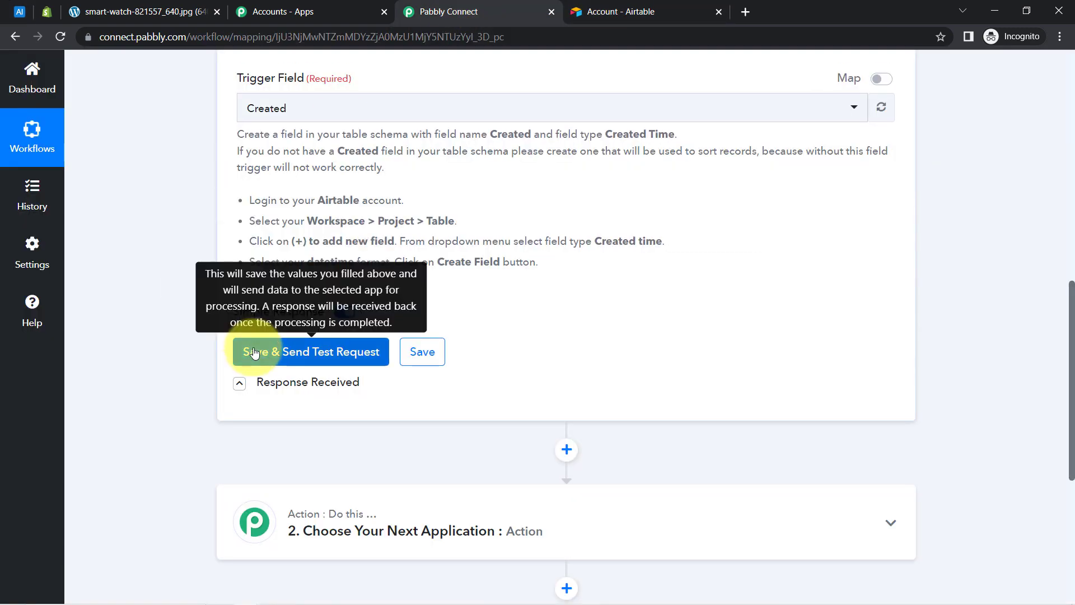
pyautogui.click(253, 351)
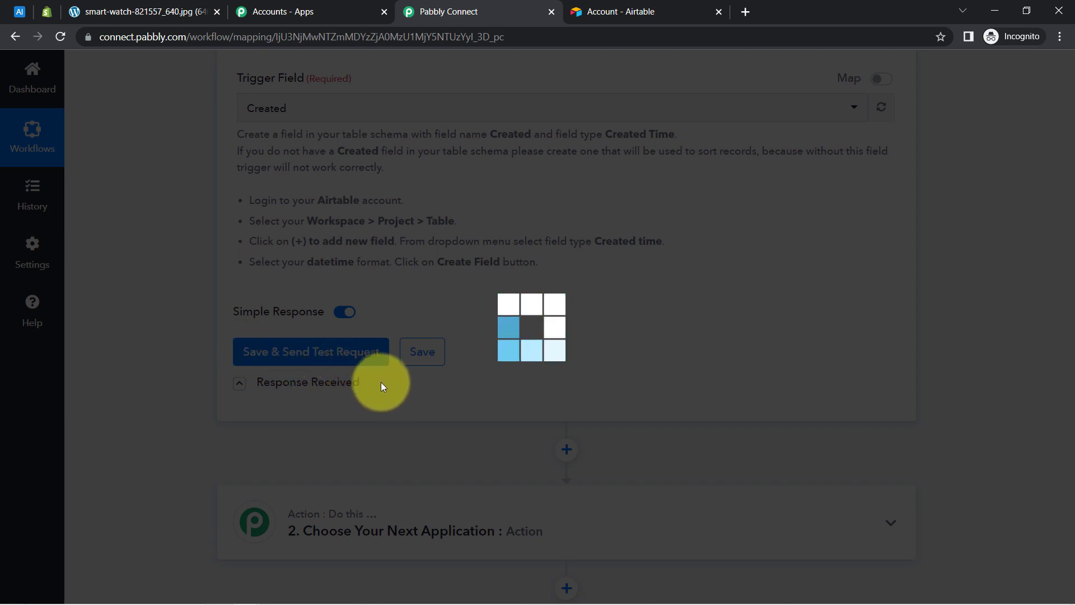
pyautogui.scroll(3, 1073, 343)
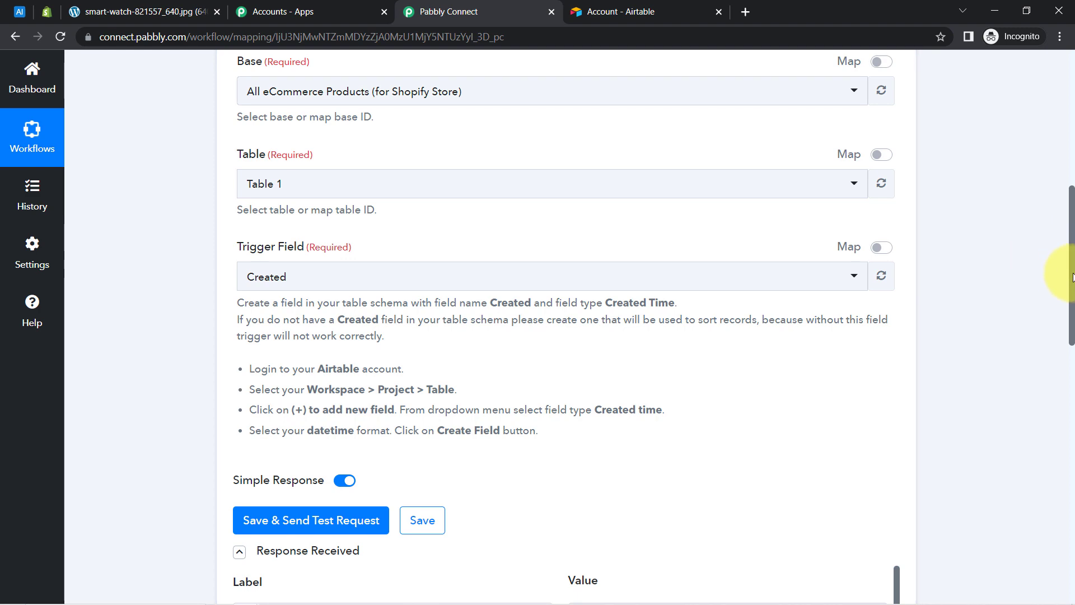
pyautogui.scroll(5, 1072, 277)
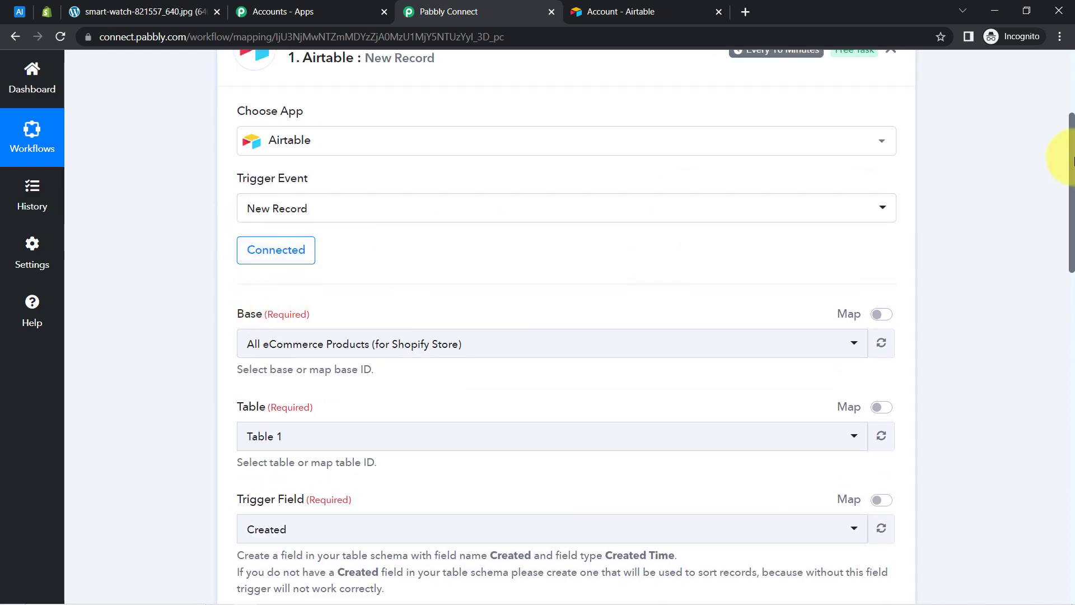
# Review the fetched record's product type, title, price and image URL in the Airtable trigger's response.
pyautogui.scroll(-8, 1072, 152)
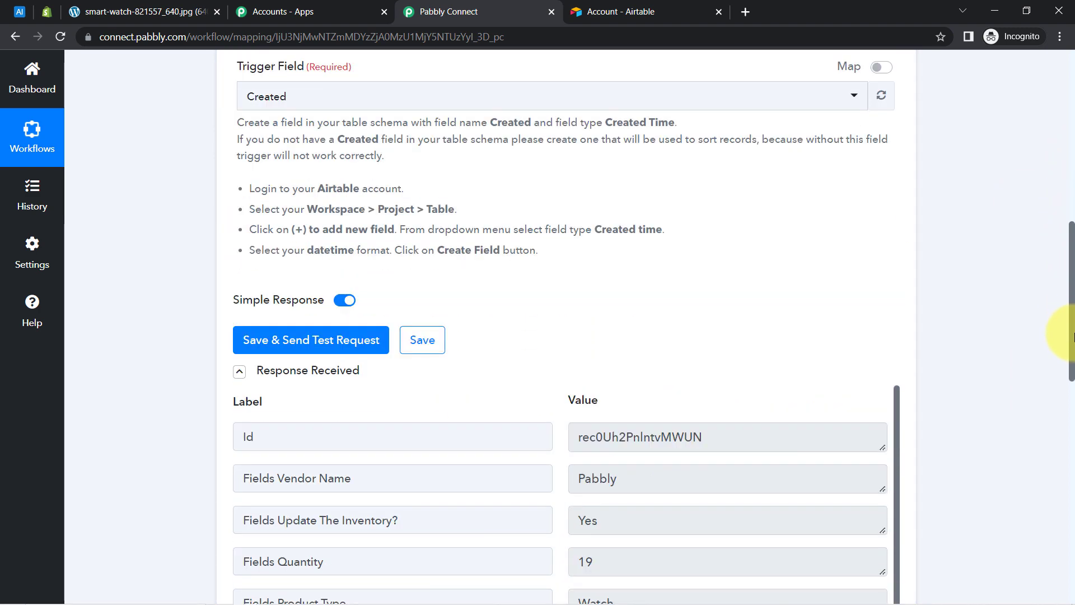
pyautogui.scroll(-4, 1072, 342)
pyautogui.moveTo(600, 247); pyautogui.dragTo(580, 367)
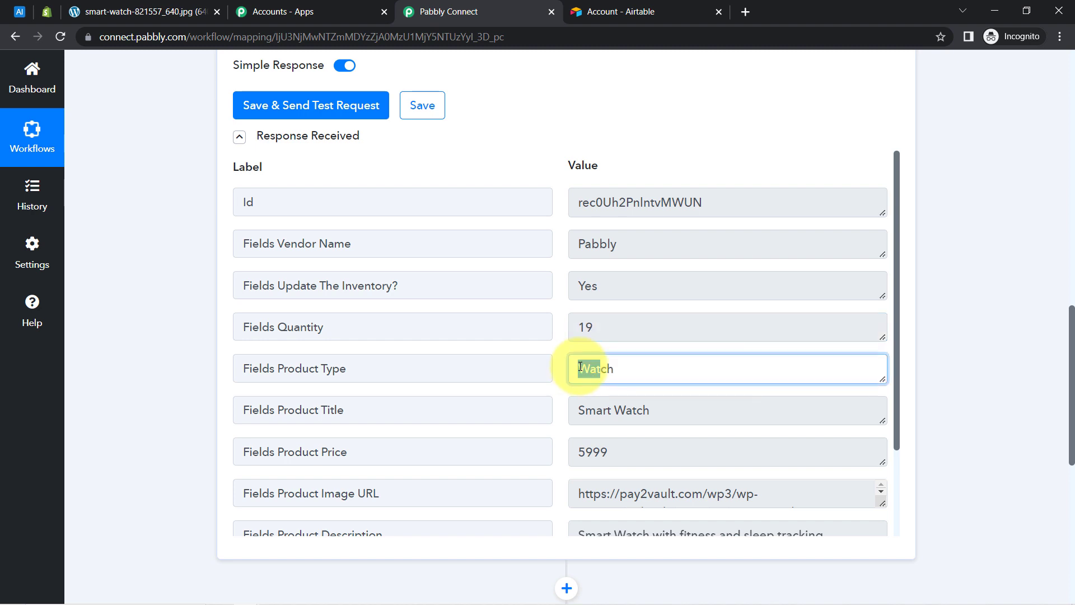
pyautogui.moveTo(619, 411); pyautogui.dragTo(600, 410)
pyautogui.moveTo(618, 451); pyautogui.dragTo(577, 452)
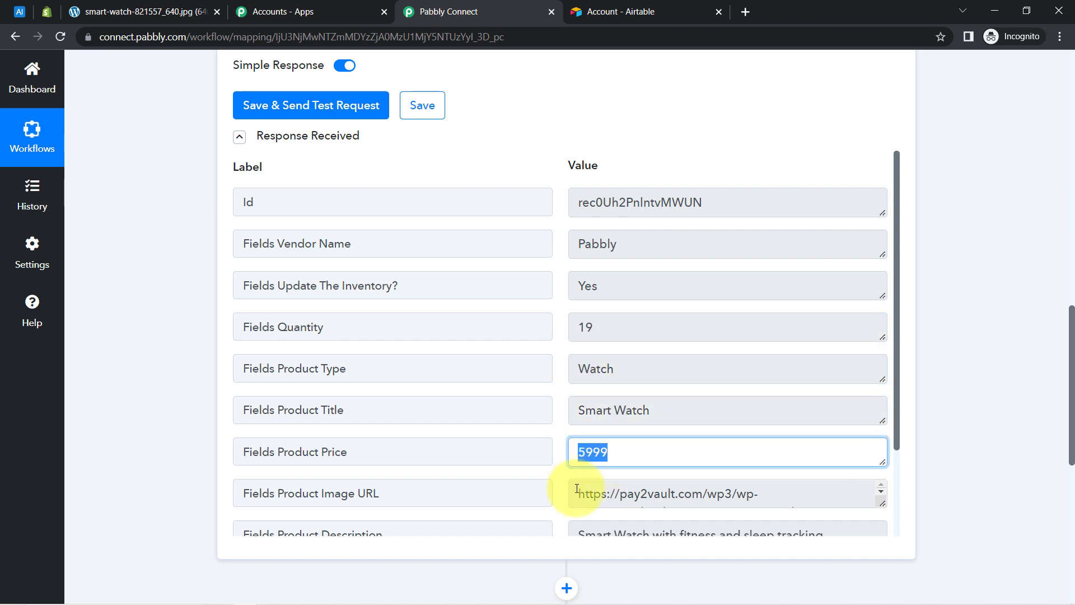
pyautogui.moveTo(605, 492); pyautogui.dragTo(896, 301)
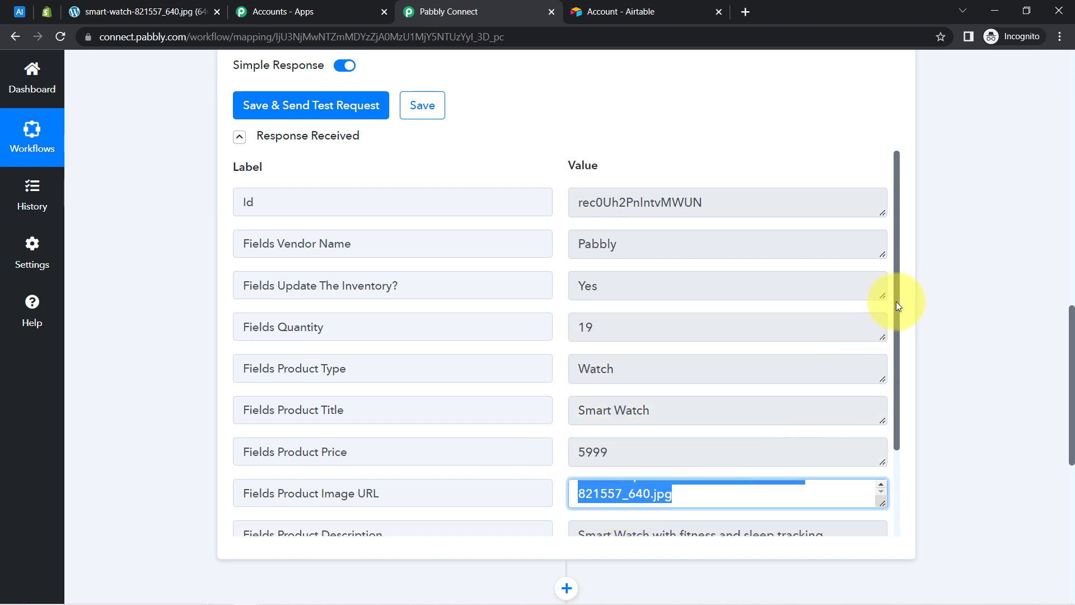
pyautogui.scroll(-2, 896, 314)
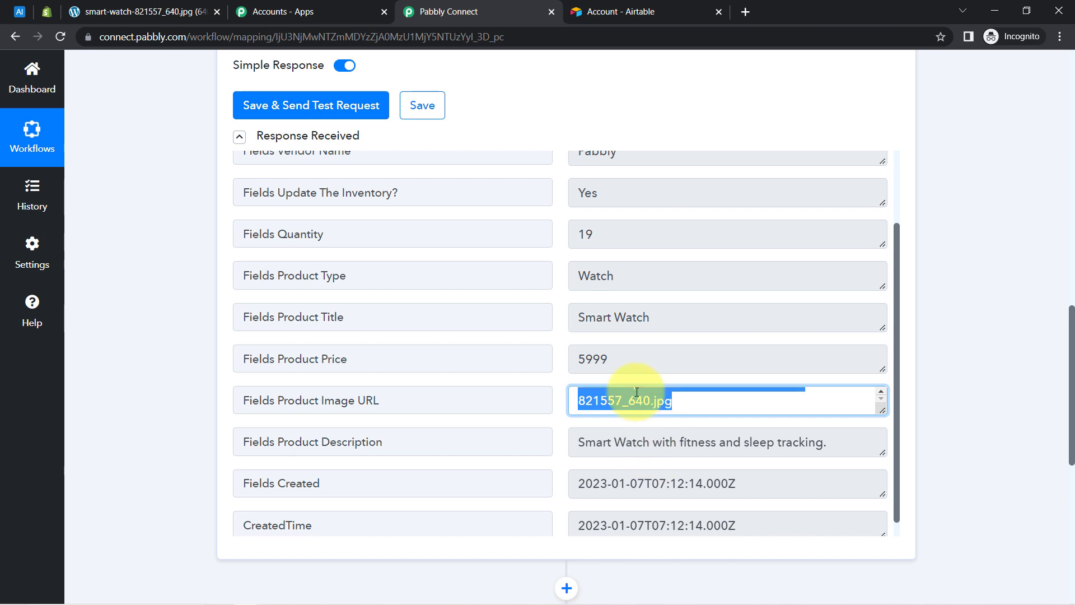
# Open the fetched product image URL in a new browser tab to check the picture, and return to the workflow.
pyautogui.hotkey('ctrl', 't')
pyautogui.write('https://pay2vault.com/wp3/wp-content/uploads/2021/11/smart-watch-821557_640.jpg')
pyautogui.press('Return')
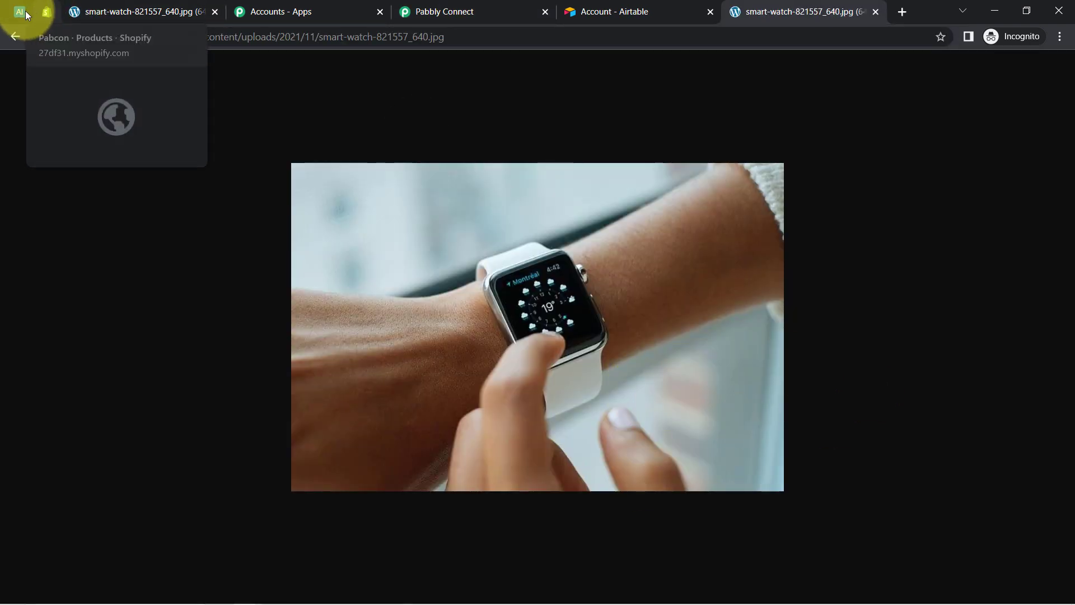
pyautogui.click(423, 11)
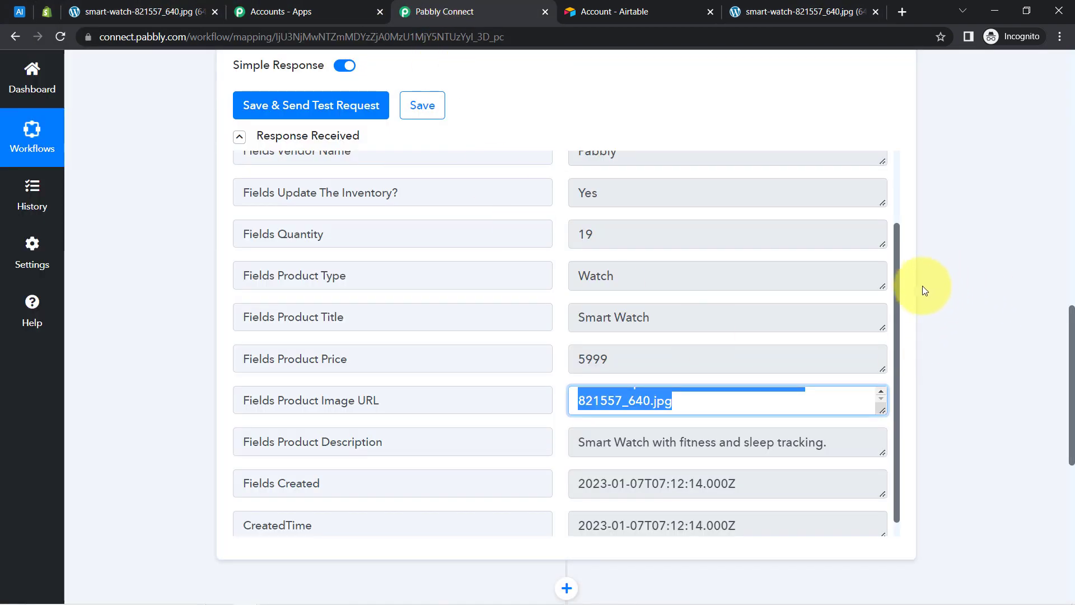
# Check the product description, Fields Created and CreatedTime entries in the trigger response.
pyautogui.scroll(-1, 898, 307)
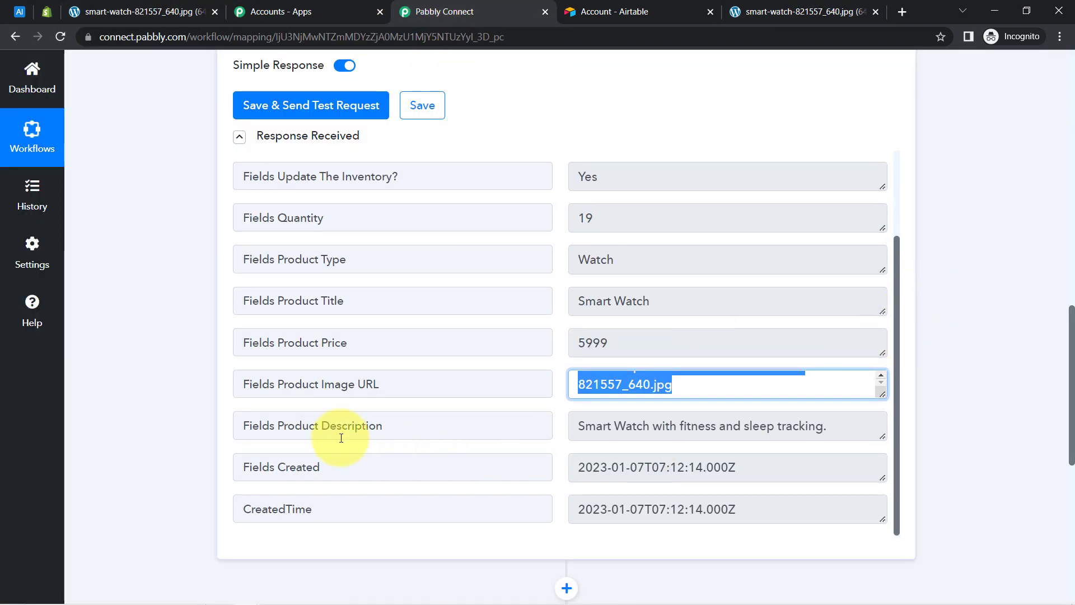
pyautogui.moveTo(341, 437); pyautogui.dragTo(392, 431)
pyautogui.moveTo(277, 467); pyautogui.dragTo(351, 472)
pyautogui.moveTo(258, 514); pyautogui.dragTo(324, 516)
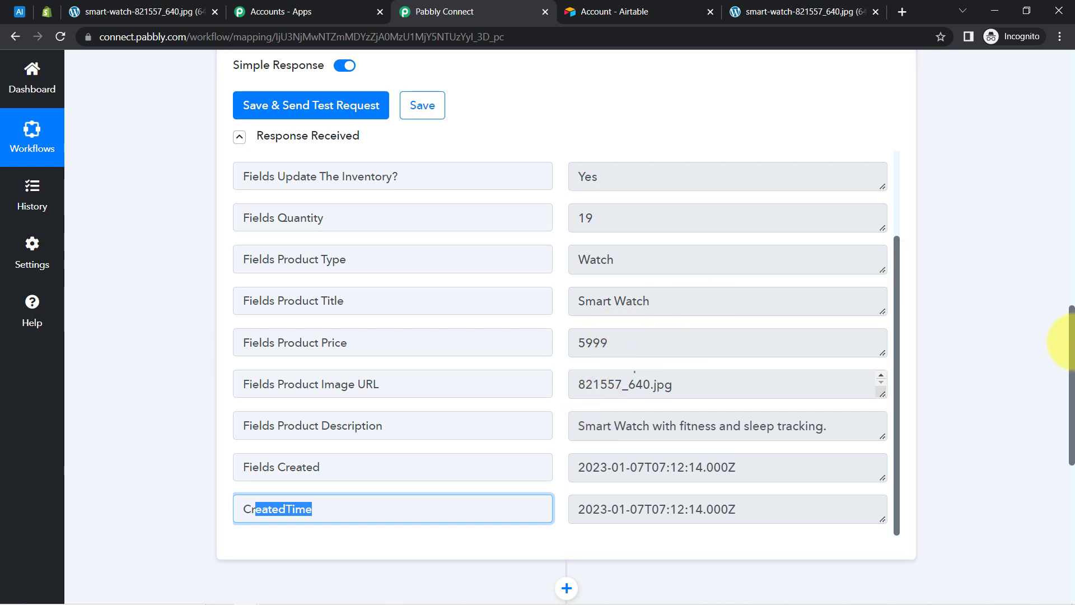
# Set Filter by Pabbly as the application of the workflow's second step.
pyautogui.moveTo(1073, 334); pyautogui.dragTo(1066, 436)
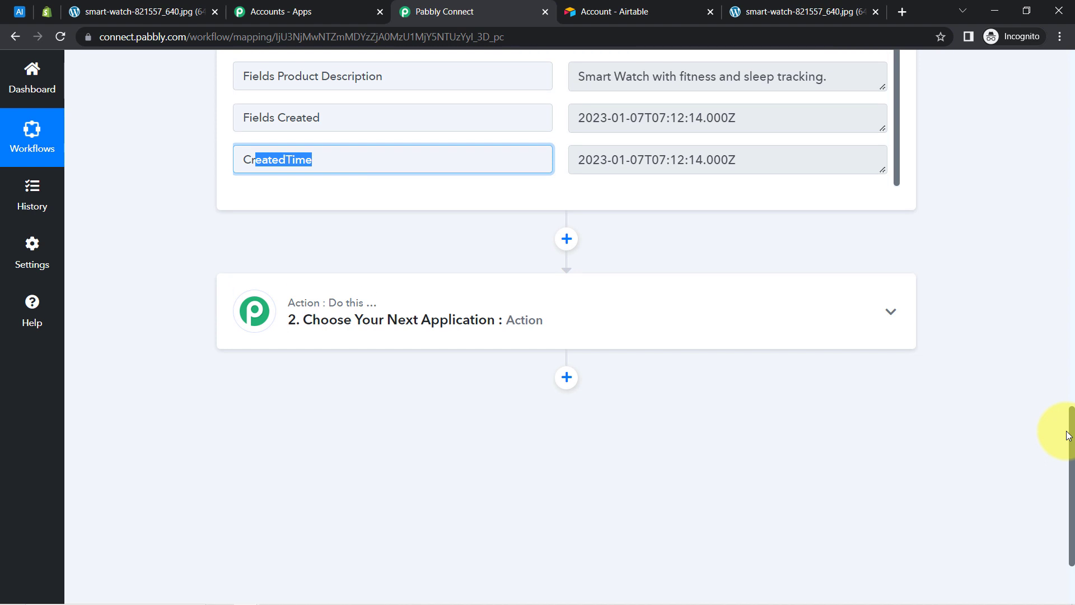
pyautogui.click(312, 319)
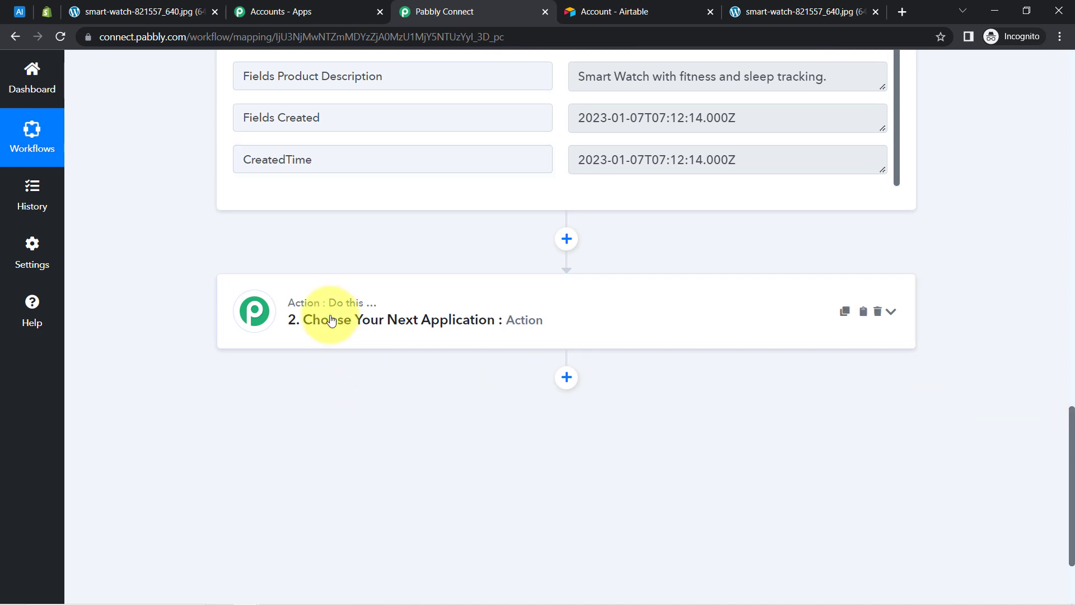
pyautogui.click(310, 410)
pyautogui.click(371, 465)
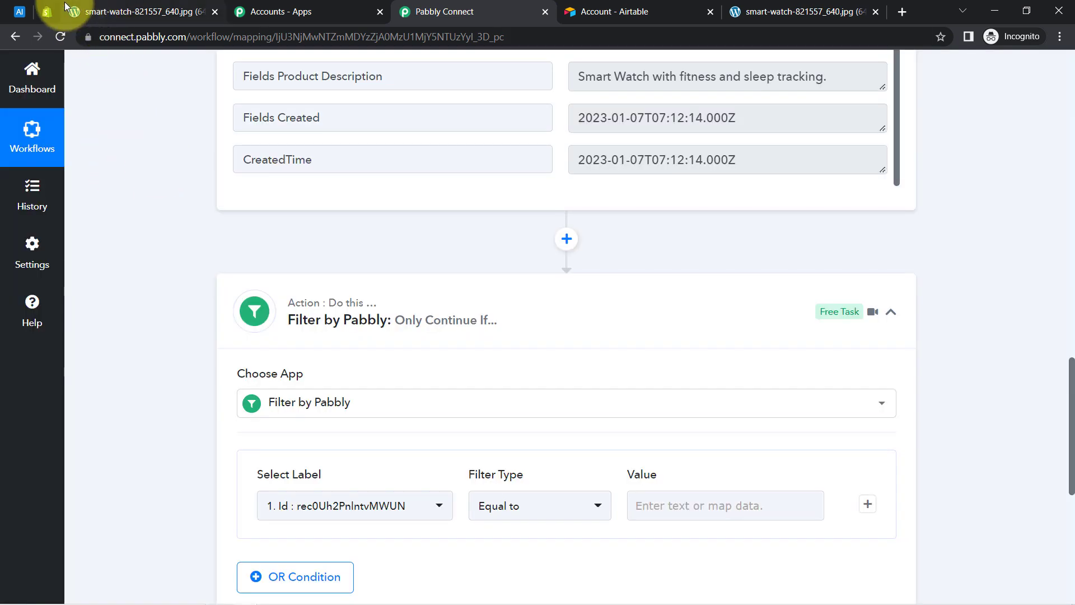
# Look over the Shopify and Airtable product pages, and return to the workflow to examine the filter step's purpose and settings.
pyautogui.click(47, 12)
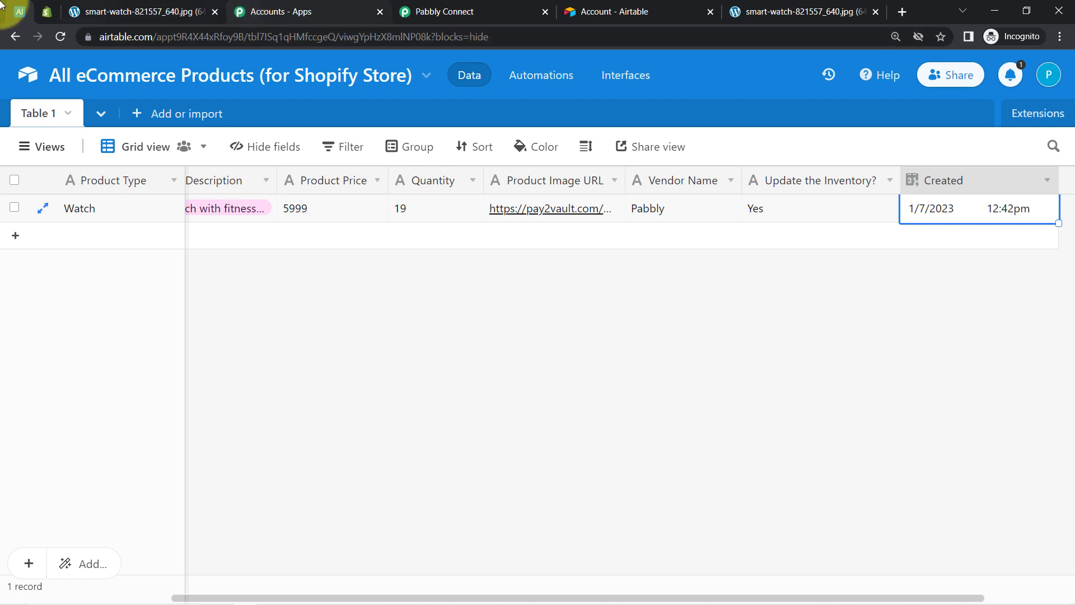
pyautogui.click(439, 6)
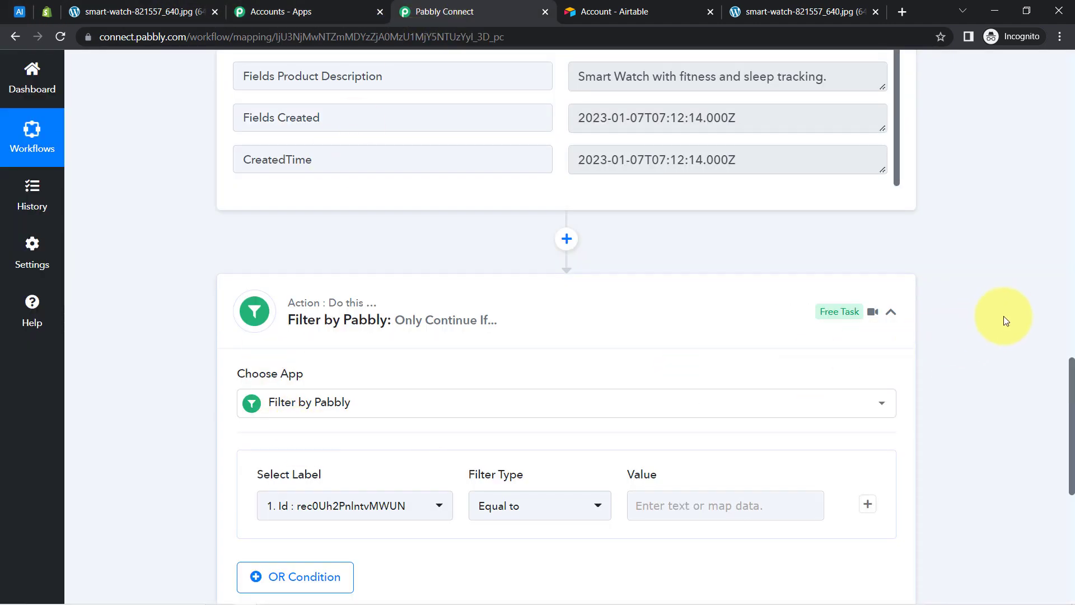
pyautogui.scroll(-2, 1058, 414)
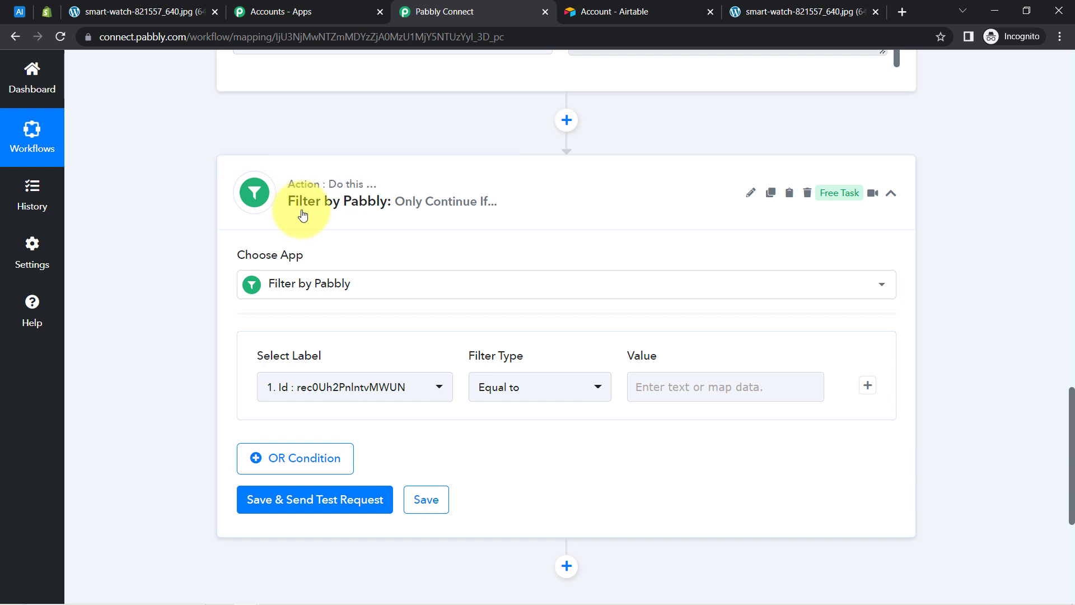
pyautogui.moveTo(420, 211)
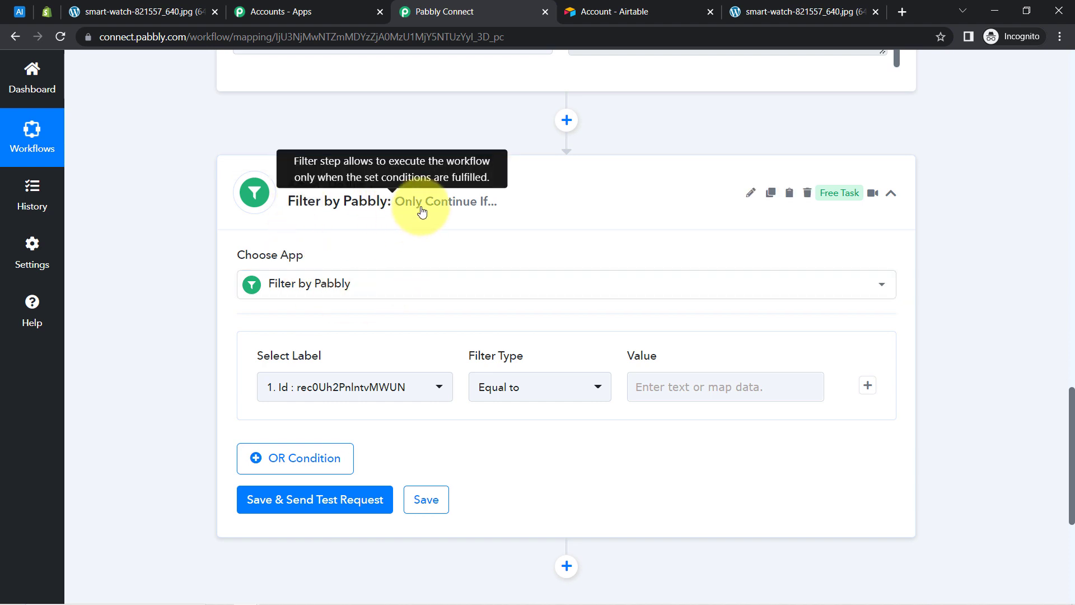
pyautogui.scroll(-2, 1063, 442)
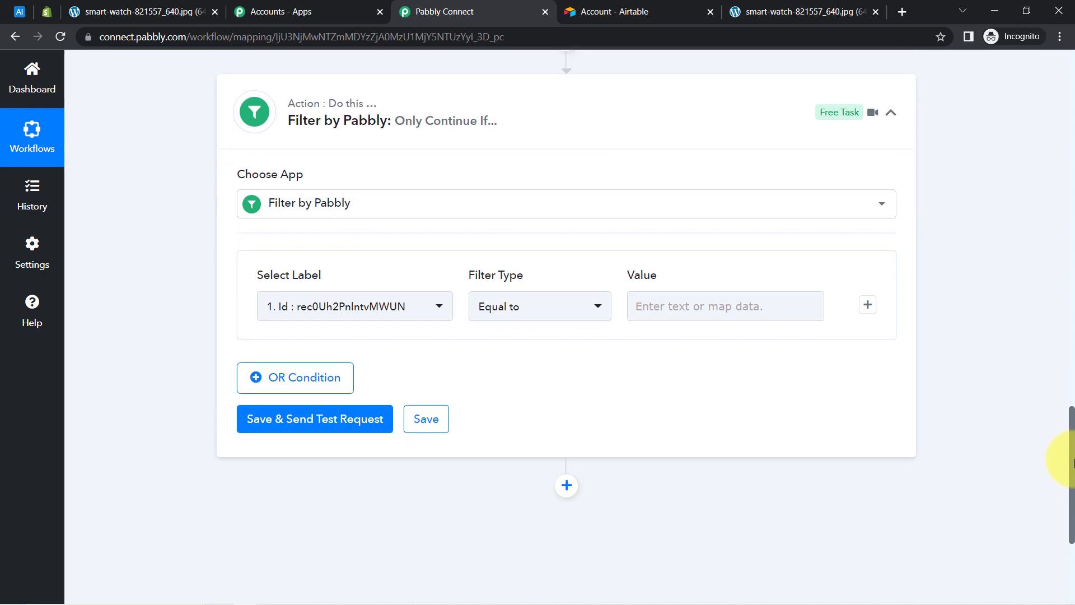
# Set the filter condition to Fields Update The Inventory? equal to Yes, and save it with a test request.
pyautogui.click(292, 305)
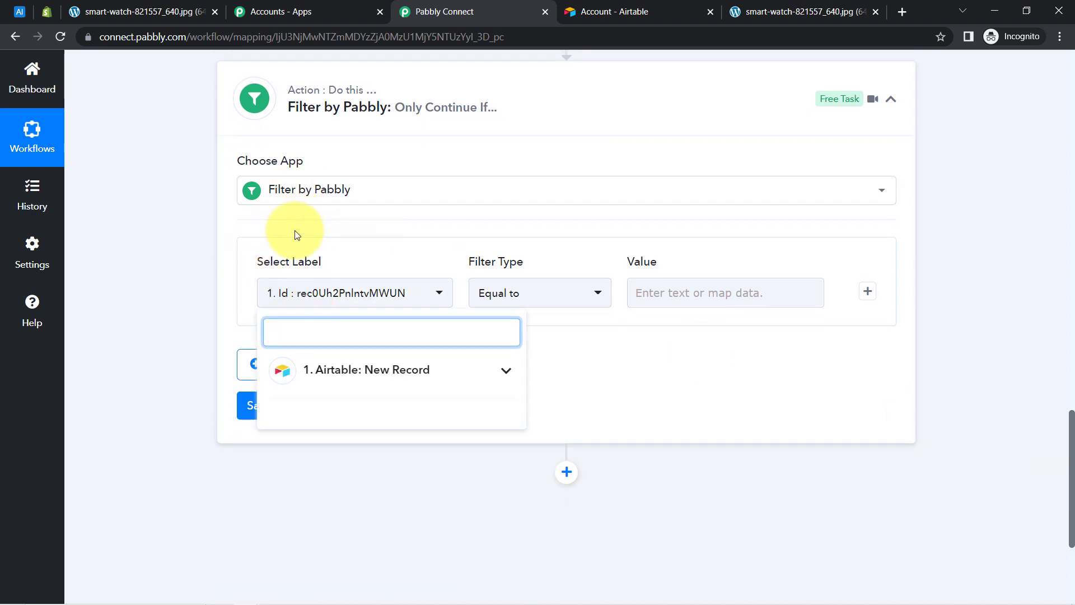
pyautogui.click(312, 371)
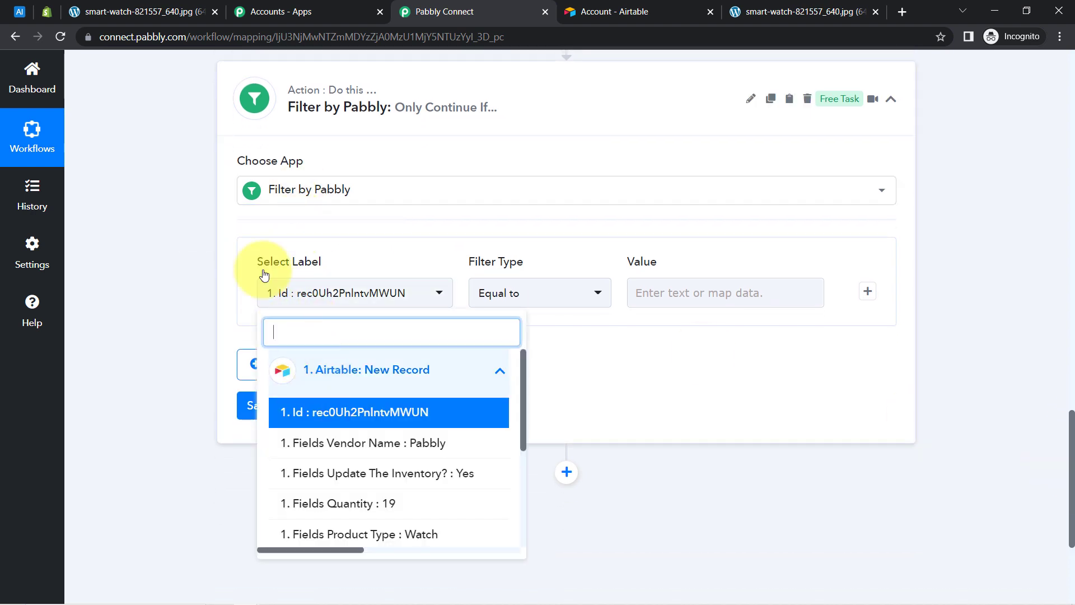
pyautogui.click(20, 12)
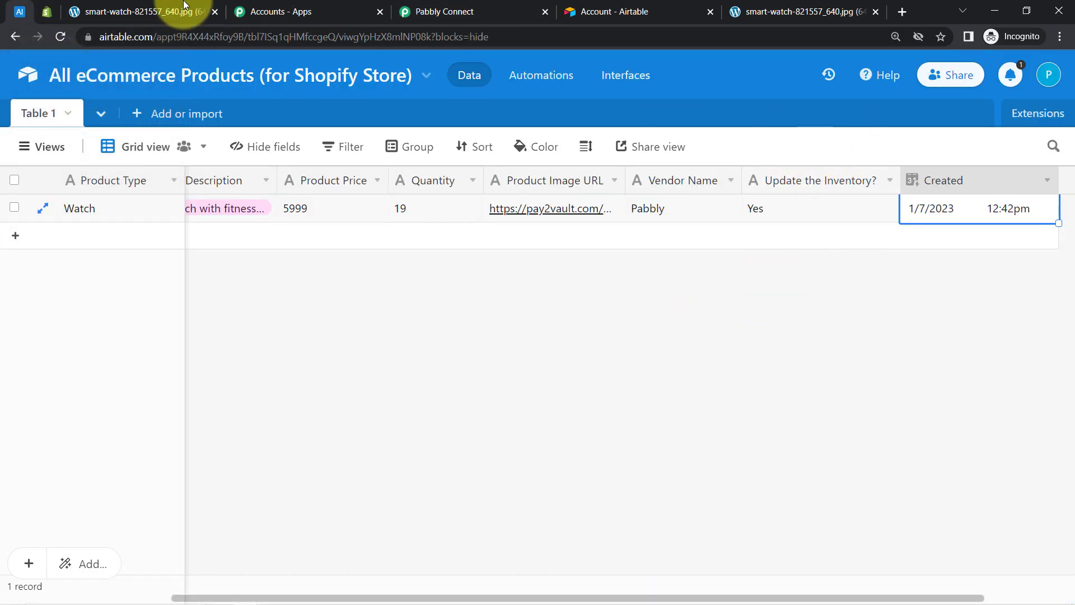
pyautogui.click(437, 11)
pyautogui.write('upda')
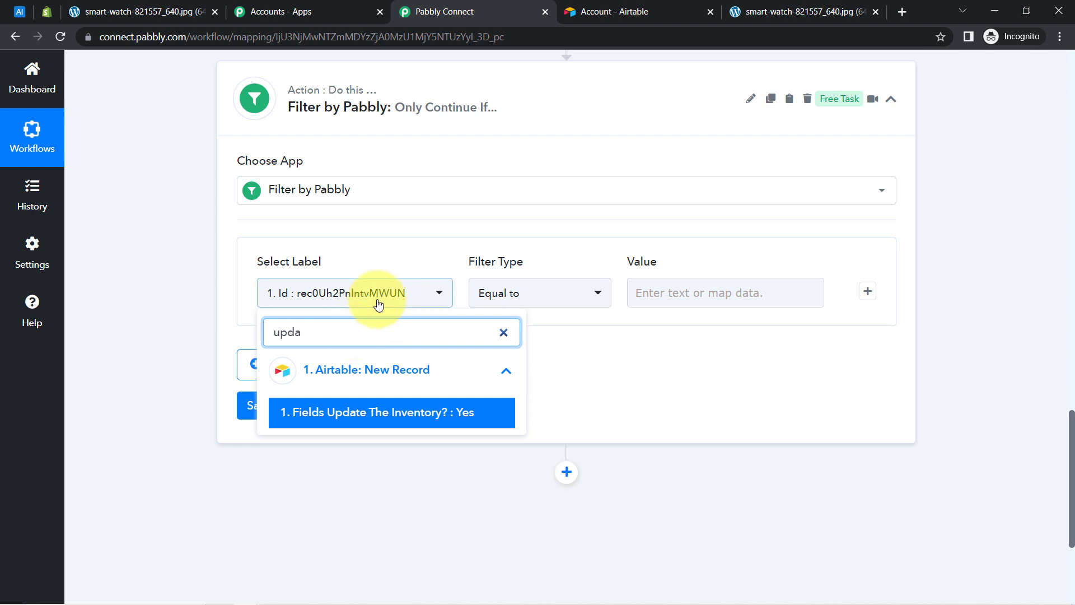
pyautogui.click(396, 410)
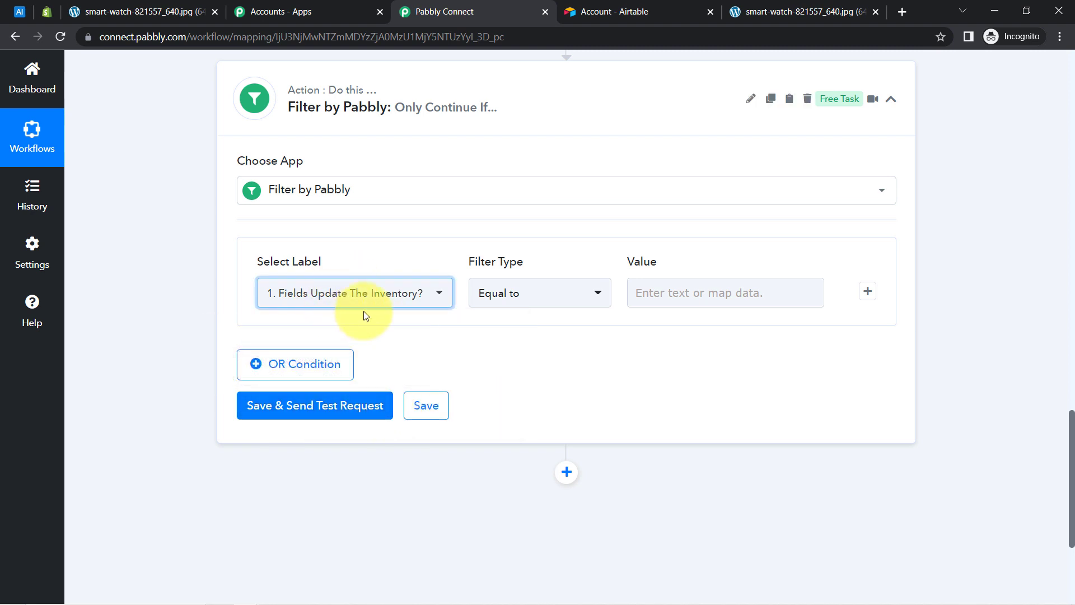
pyautogui.click(697, 292)
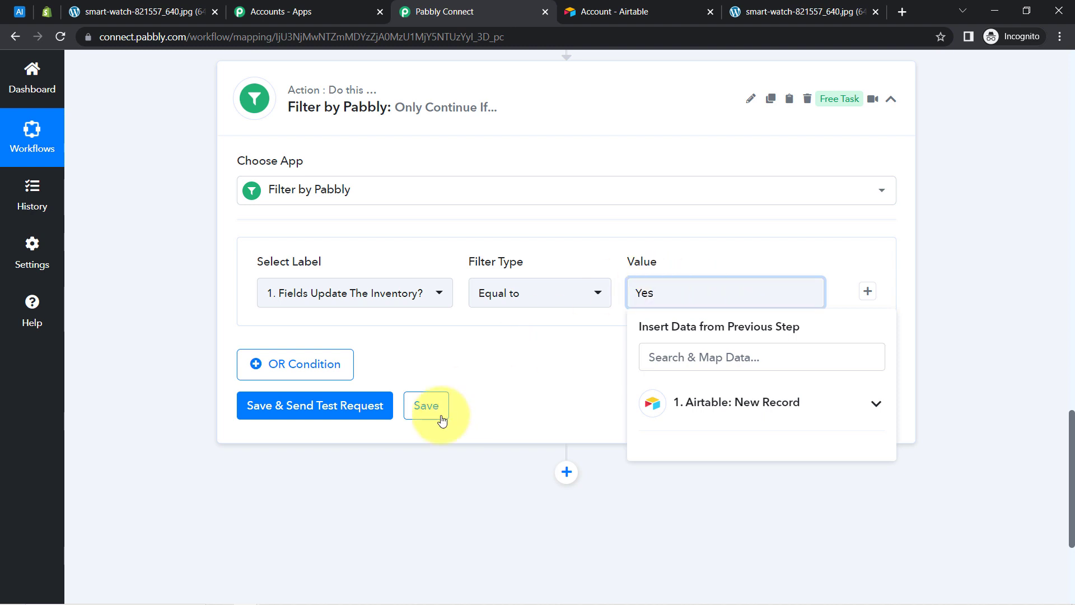
pyautogui.click(335, 405)
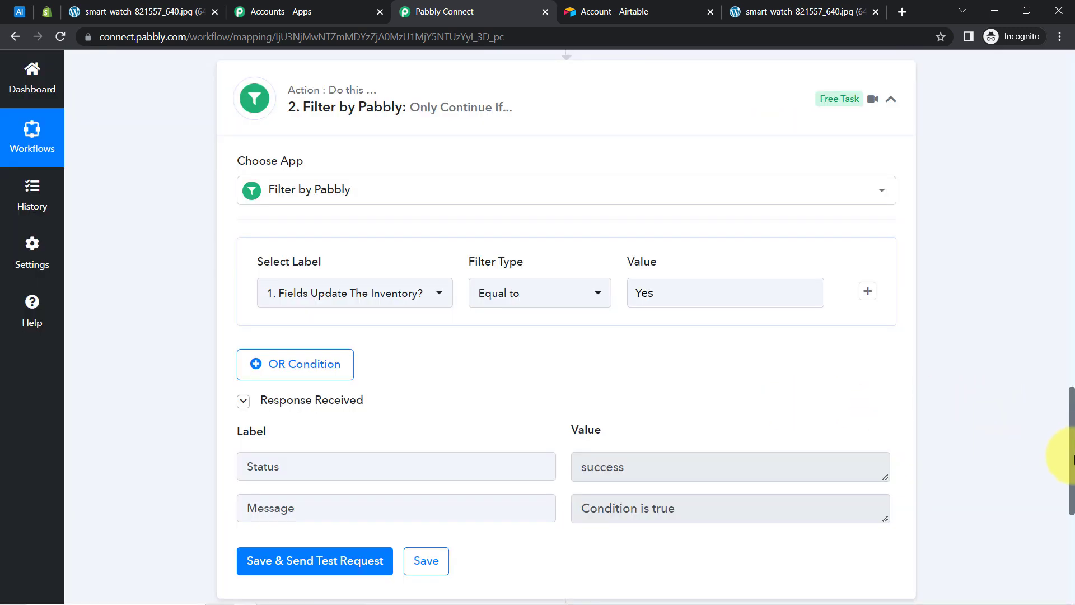
# Compare the trigger response's Update The Inventory? value with the message in the filter's test response.
pyautogui.moveTo(1071, 458); pyautogui.dragTo(1067, 335)
pyautogui.click(582, 126)
pyautogui.doubleClick(585, 127)
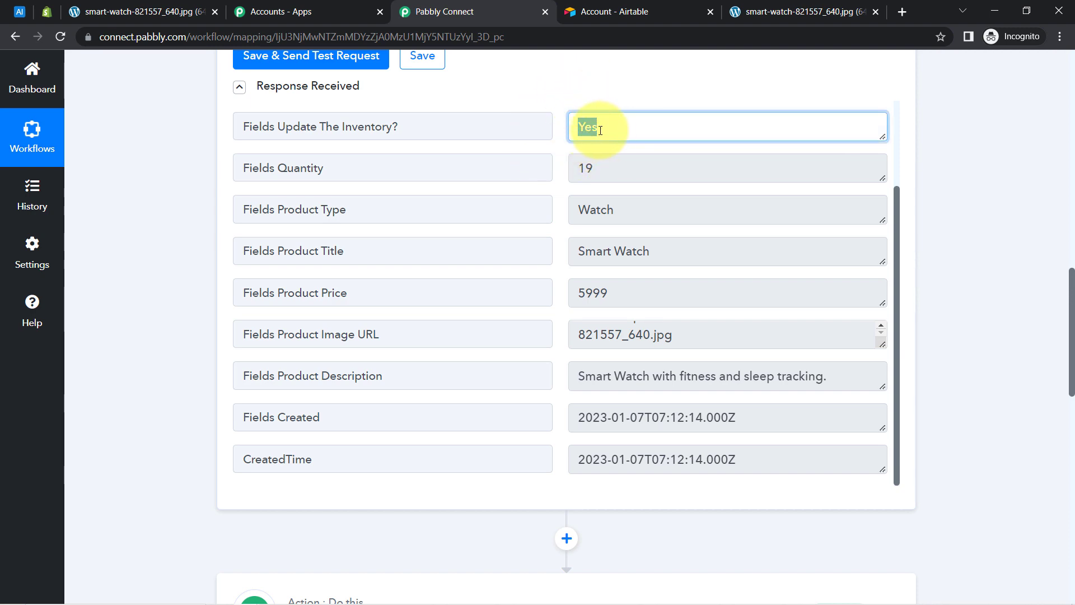
pyautogui.moveTo(1072, 302); pyautogui.dragTo(1063, 432)
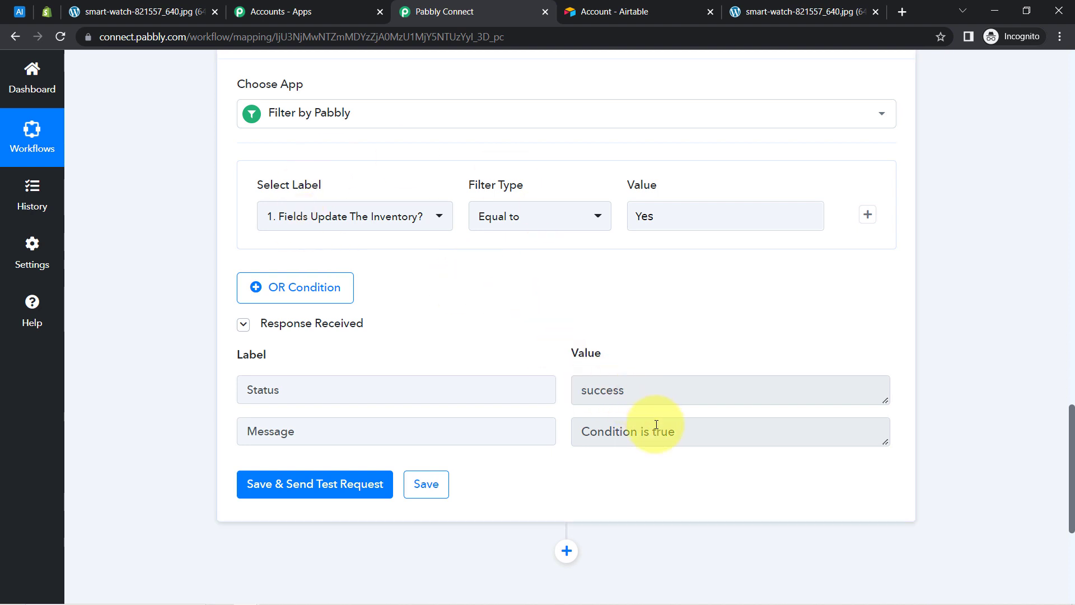
pyautogui.moveTo(656, 424); pyautogui.dragTo(624, 431)
pyautogui.click(980, 408)
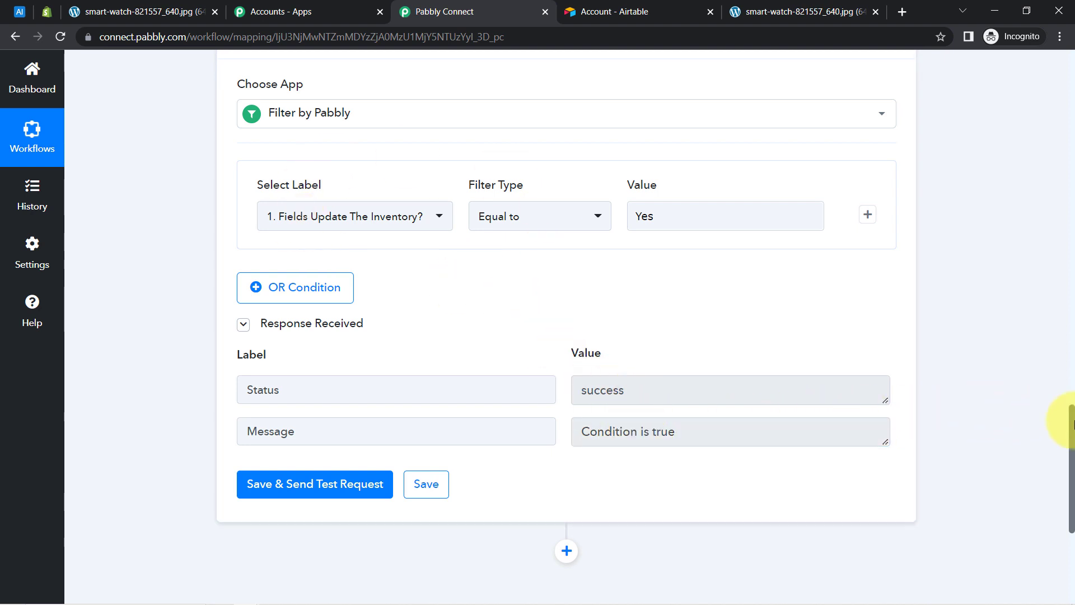
# Add an action step after the filter with Shopify as the app and Create Product as the action event.
pyautogui.scroll(-2, 997, 387)
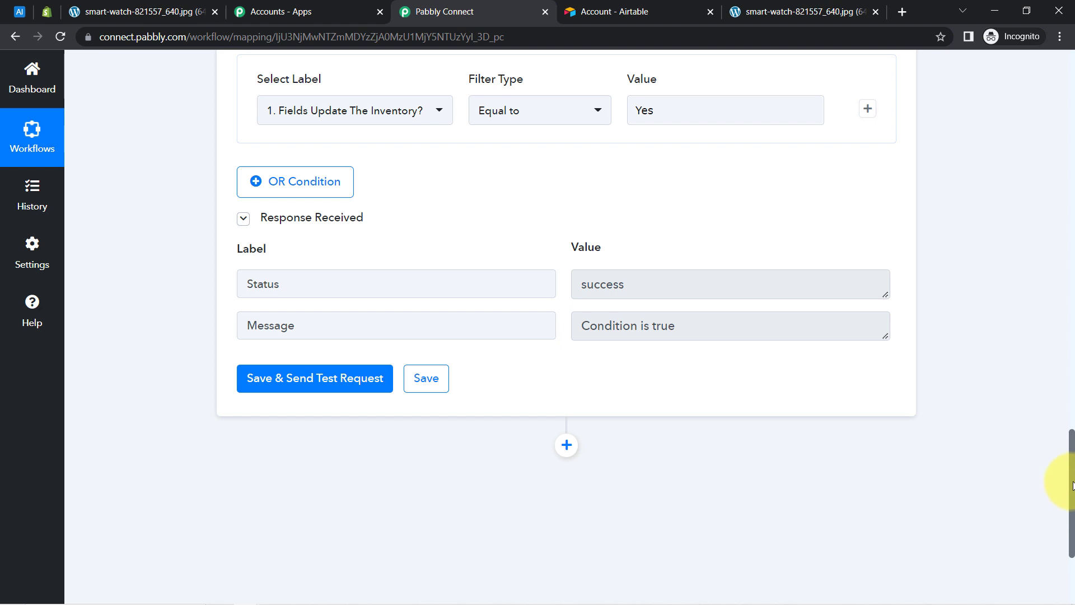
pyautogui.scroll(-4, 1056, 511)
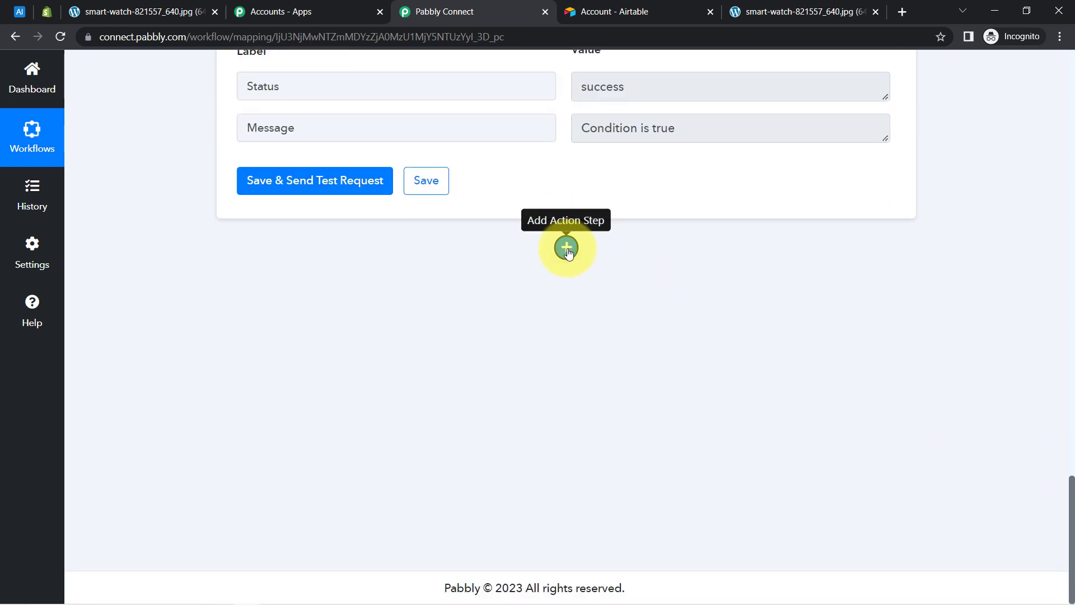
pyautogui.click(567, 247)
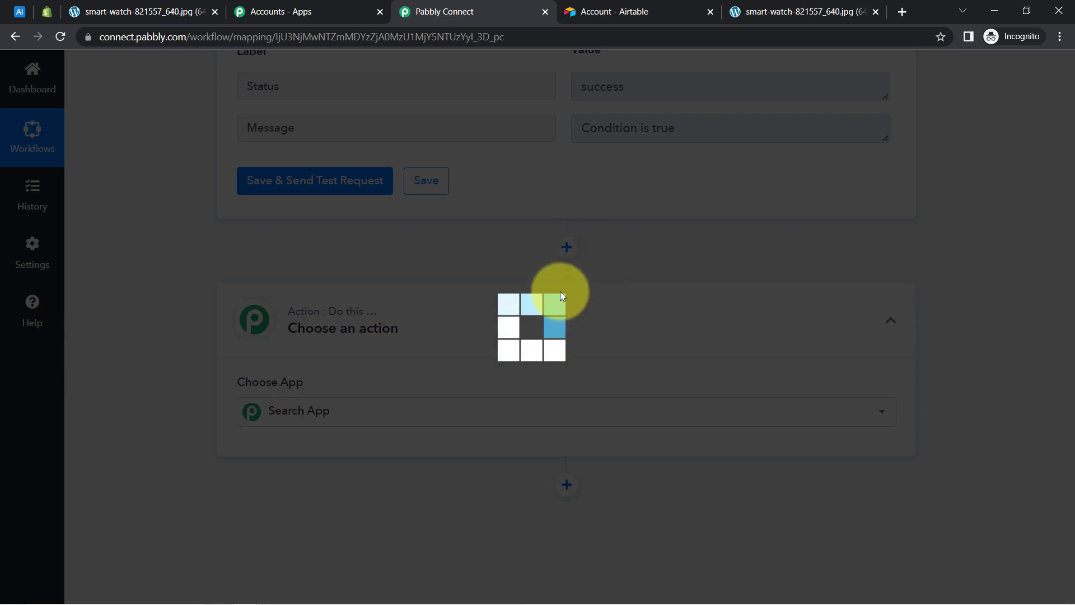
pyautogui.click(379, 402)
pyautogui.write('sh')
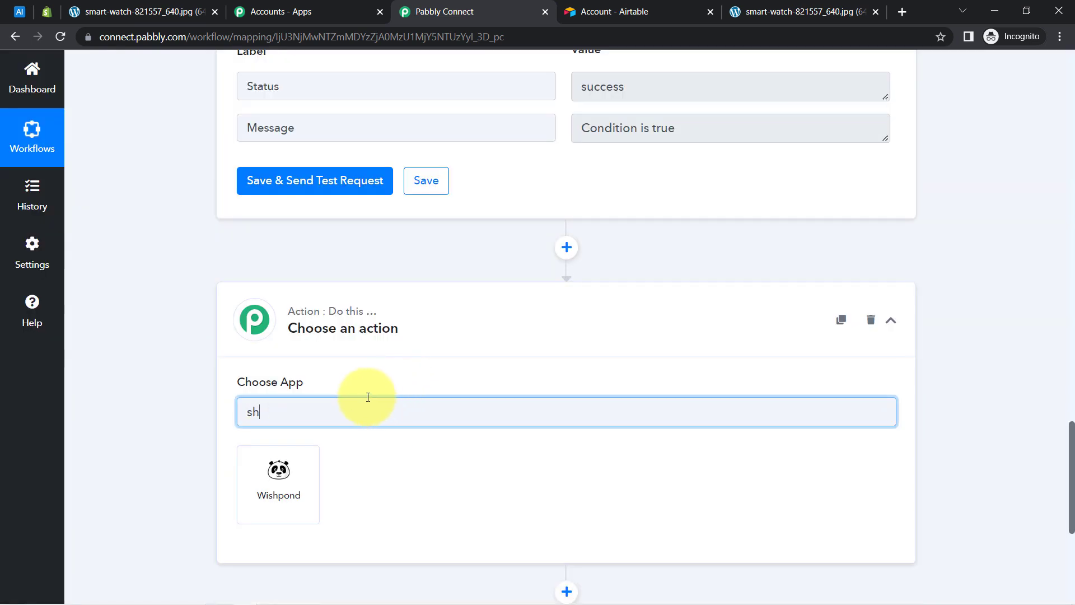
pyautogui.write('pop')
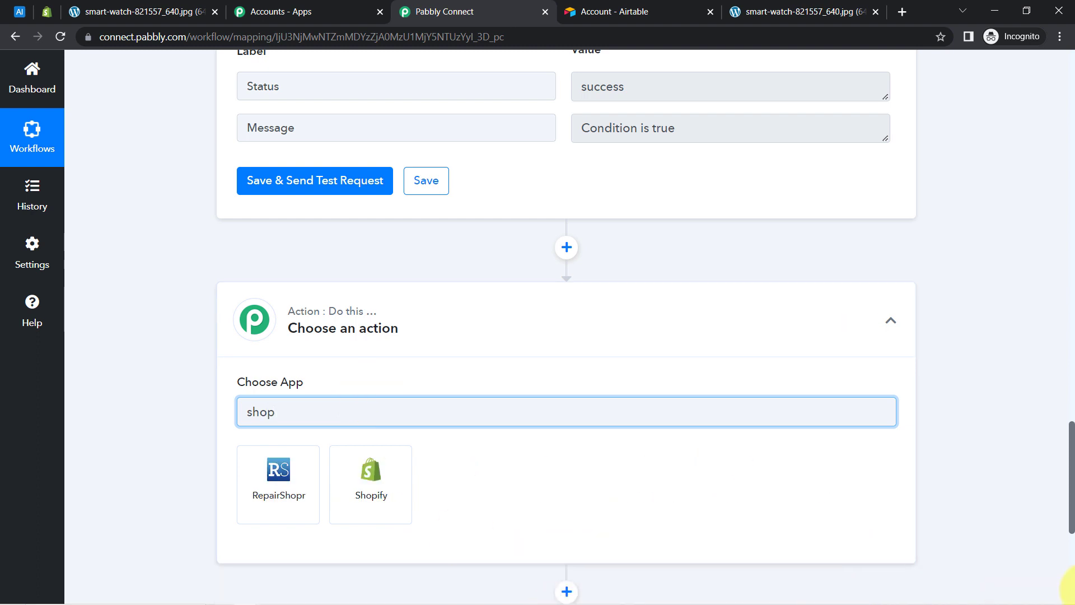
pyautogui.click(370, 484)
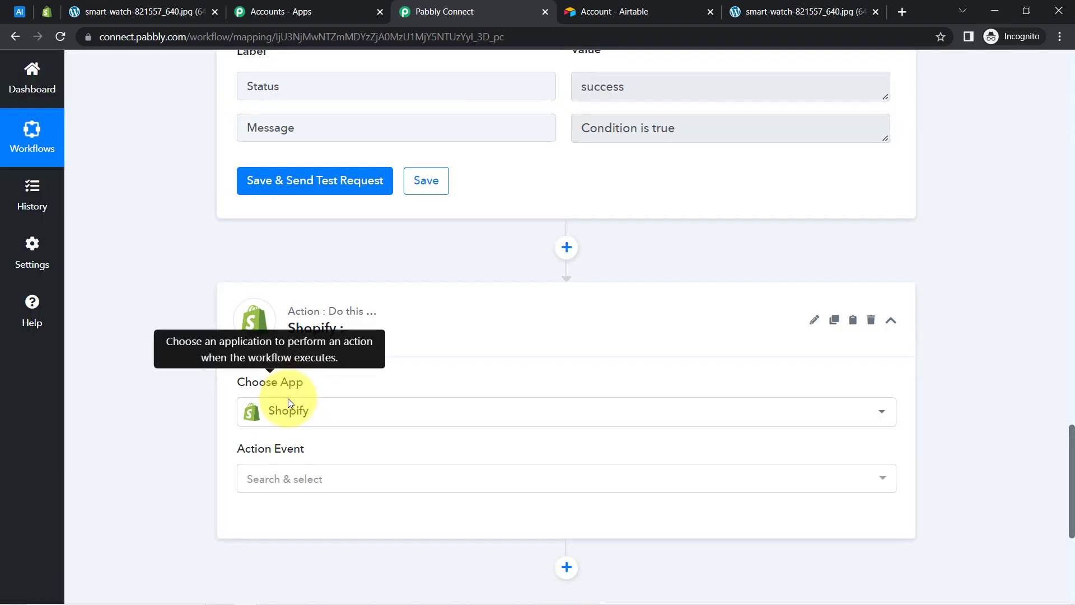
pyautogui.click(271, 477)
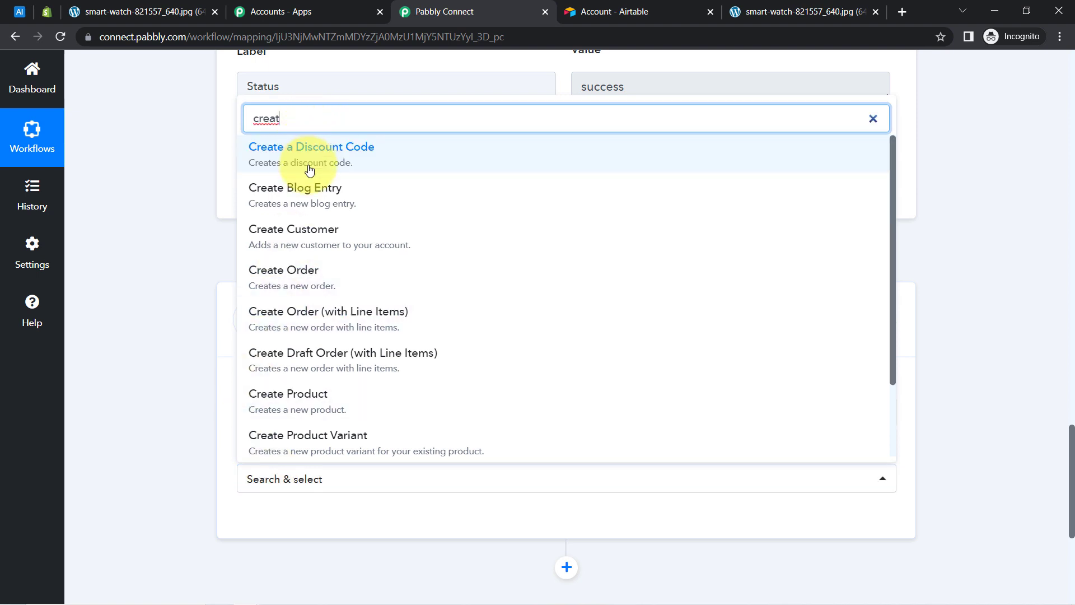
pyautogui.click(299, 399)
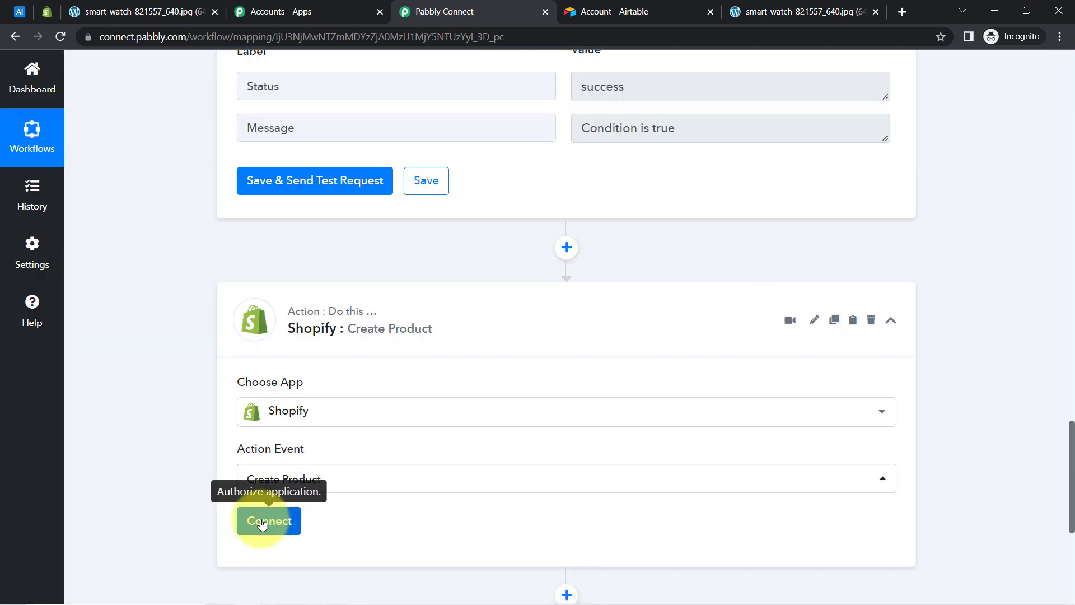
# Start a new Shopify connection with the store subdomain 27df31, and review the instructions for creating an Admin API access token.
pyautogui.click(263, 519)
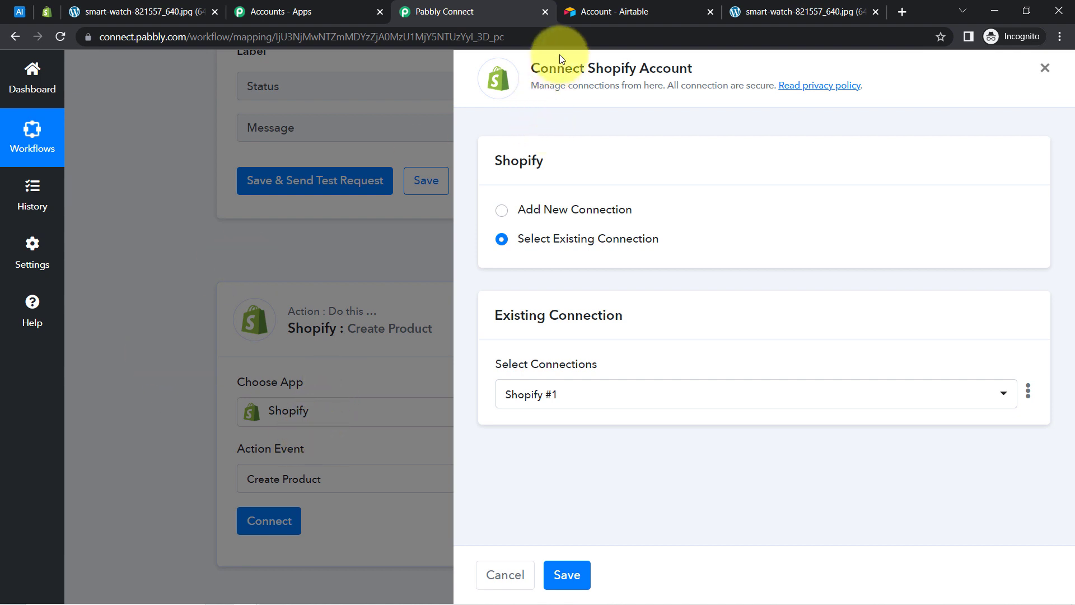
pyautogui.click(551, 216)
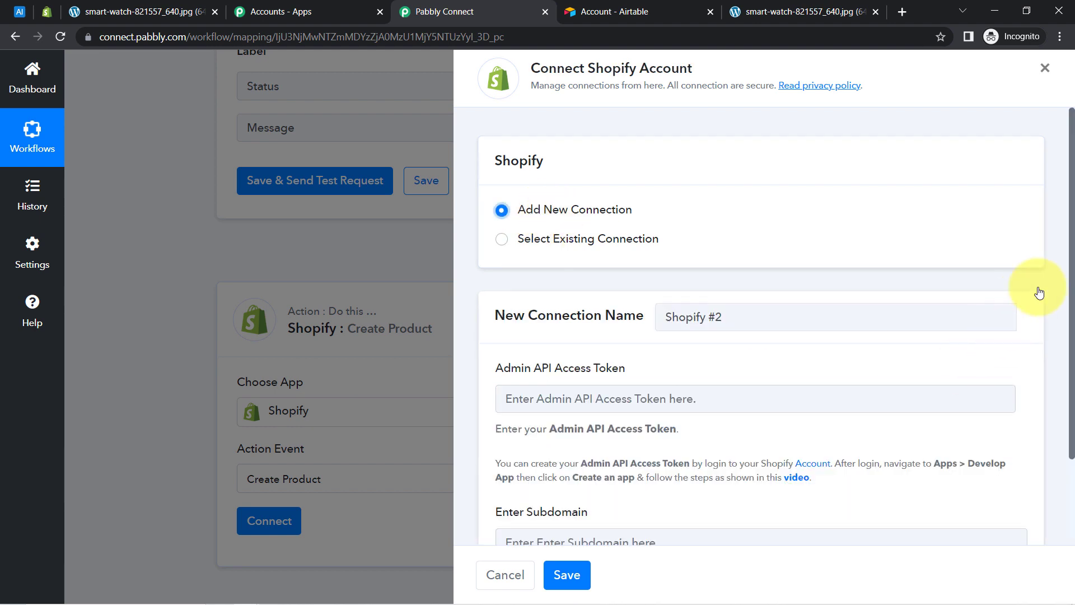
pyautogui.scroll(-2, 1061, 263)
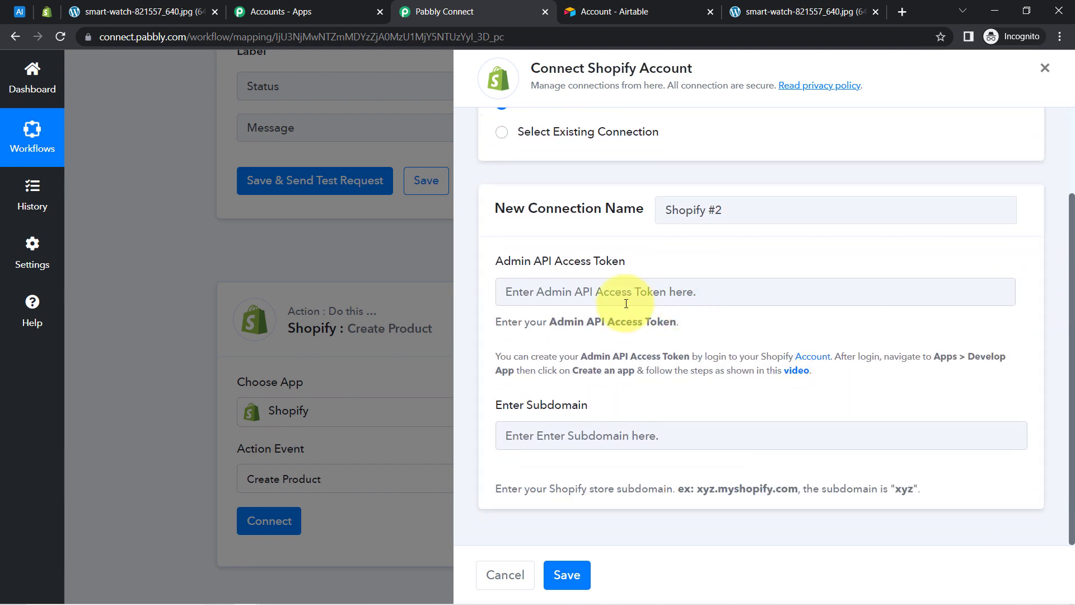
pyautogui.moveTo(555, 260); pyautogui.dragTo(625, 261)
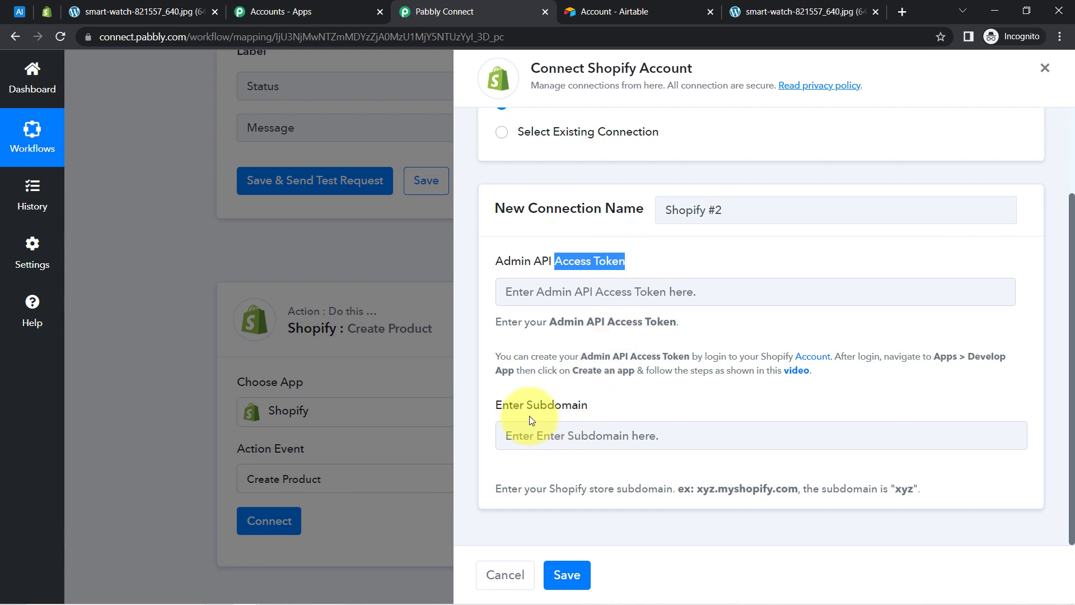
pyautogui.moveTo(530, 419); pyautogui.dragTo(506, 434)
pyautogui.moveTo(666, 488); pyautogui.dragTo(922, 488)
pyautogui.tripleClick(921, 489)
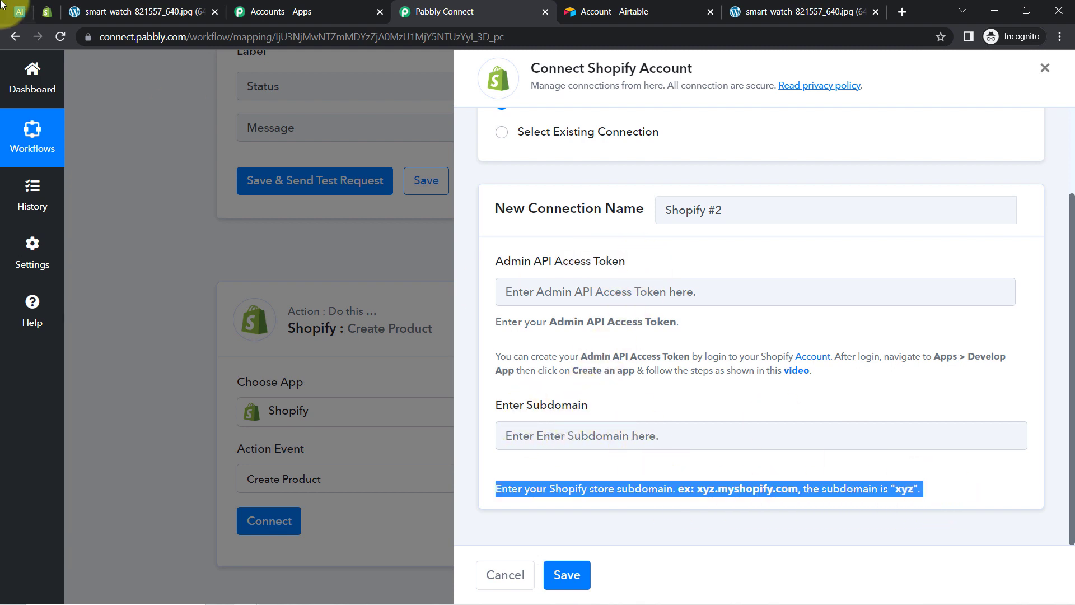
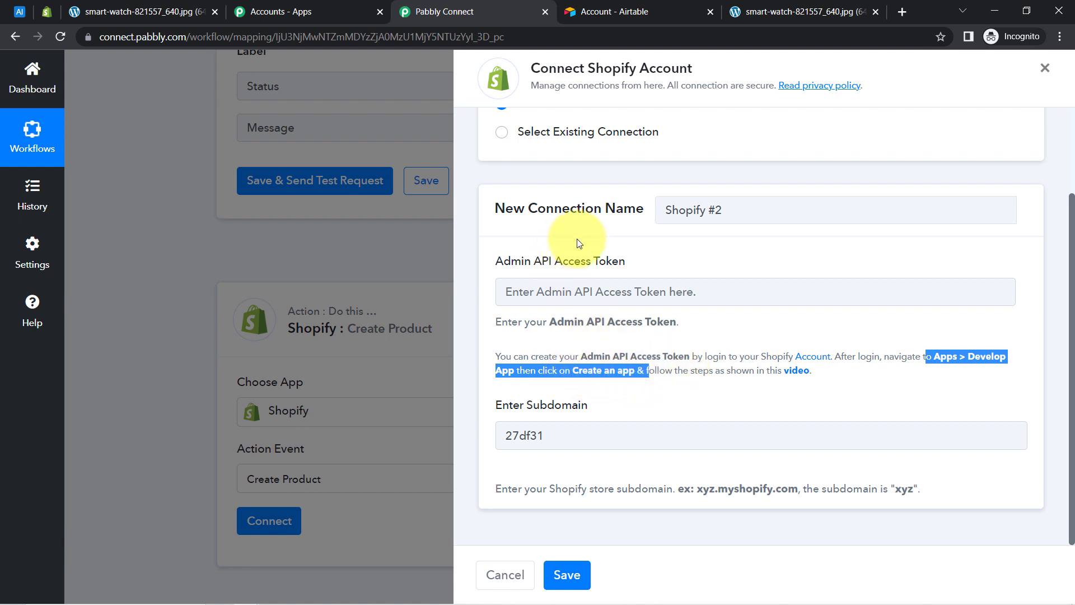
pyautogui.click(564, 270)
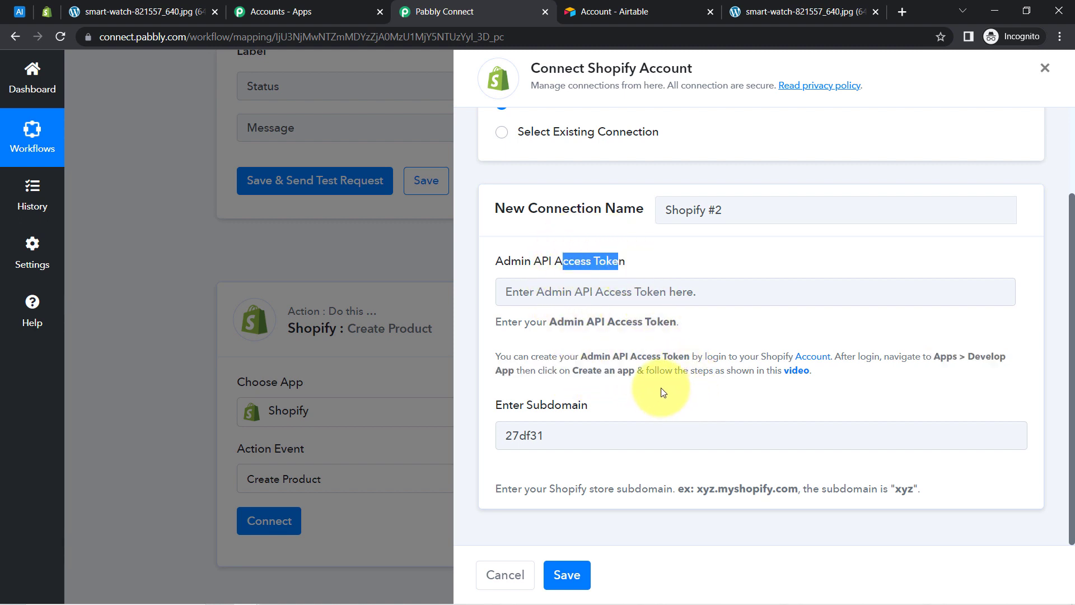
pyautogui.moveTo(657, 372); pyautogui.dragTo(806, 370)
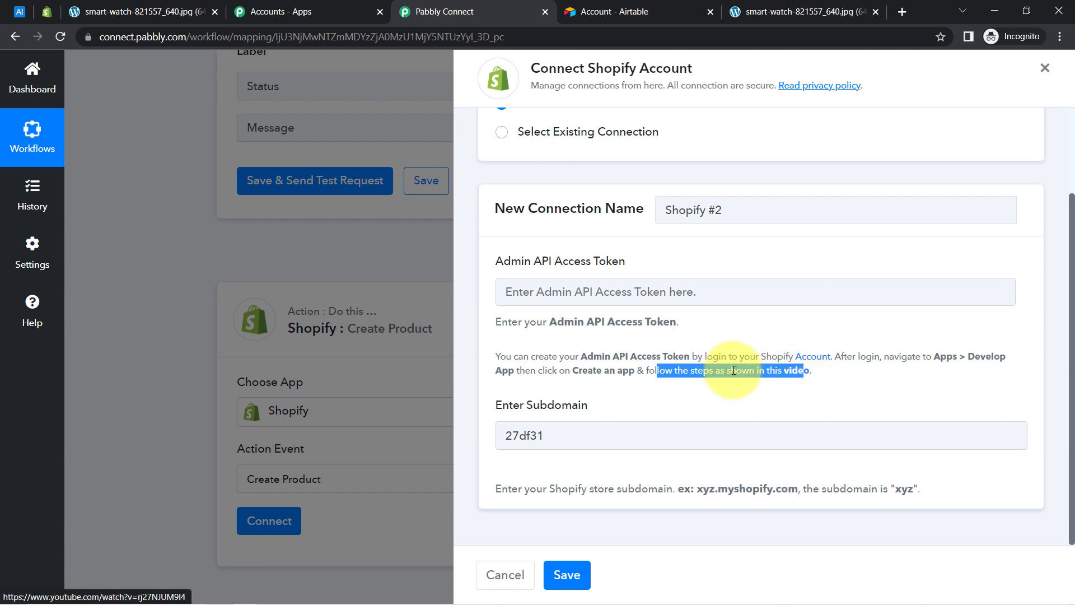
pyautogui.click(733, 370)
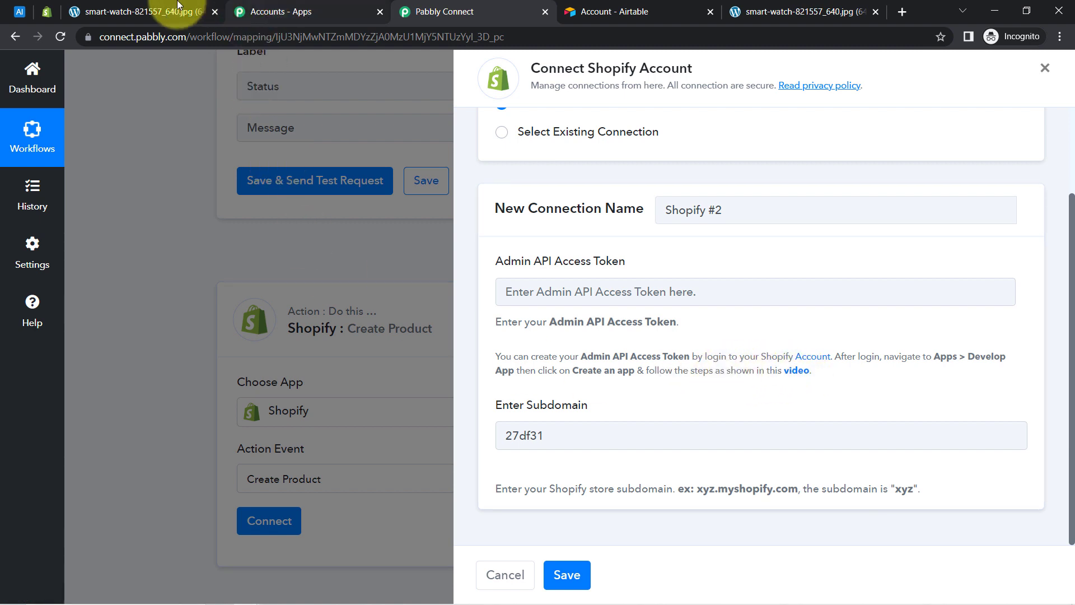
# In the Shopify store's app development settings, create a custom app named New App for connection.
pyautogui.click(52, 15)
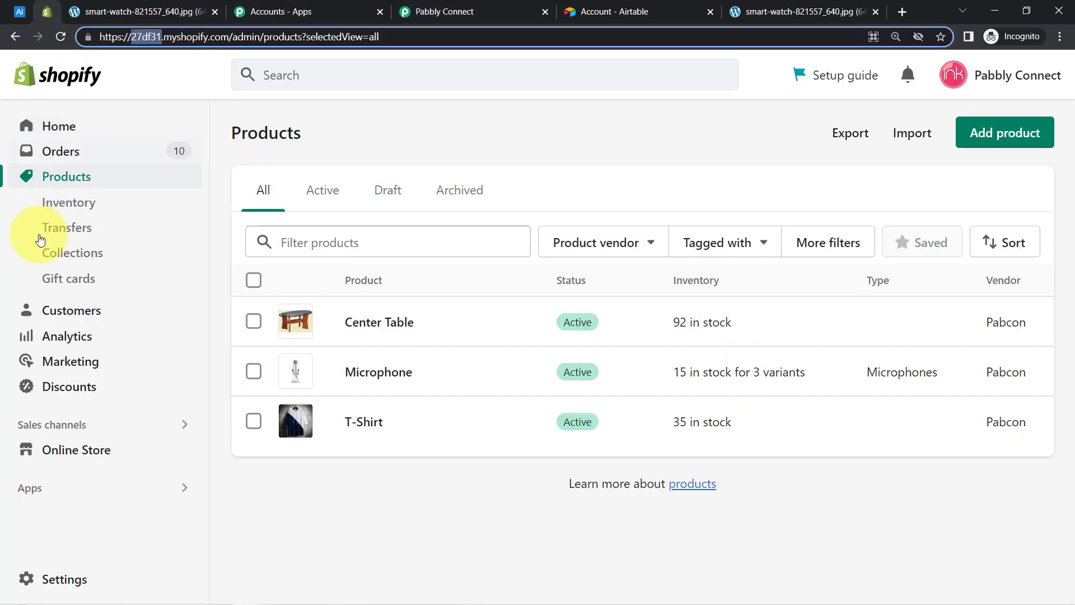
pyautogui.click(61, 495)
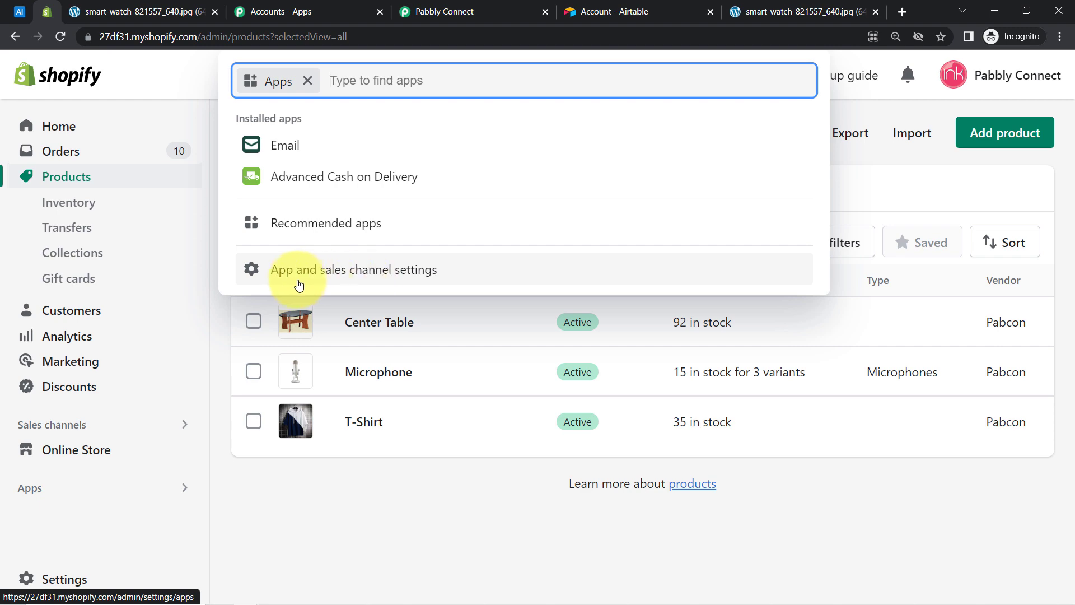
pyautogui.click(328, 263)
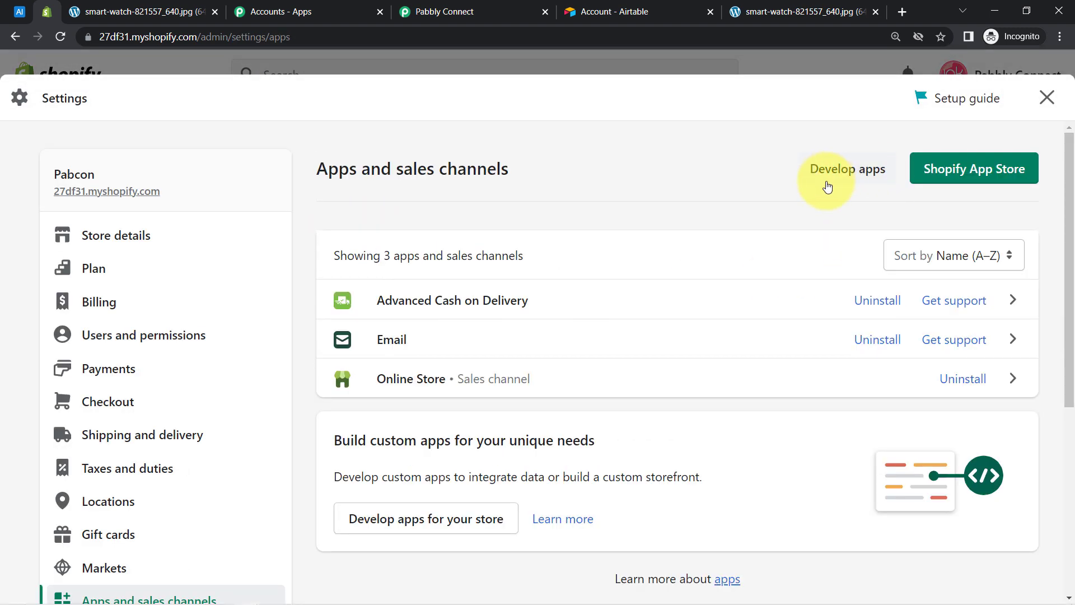
pyautogui.click(828, 182)
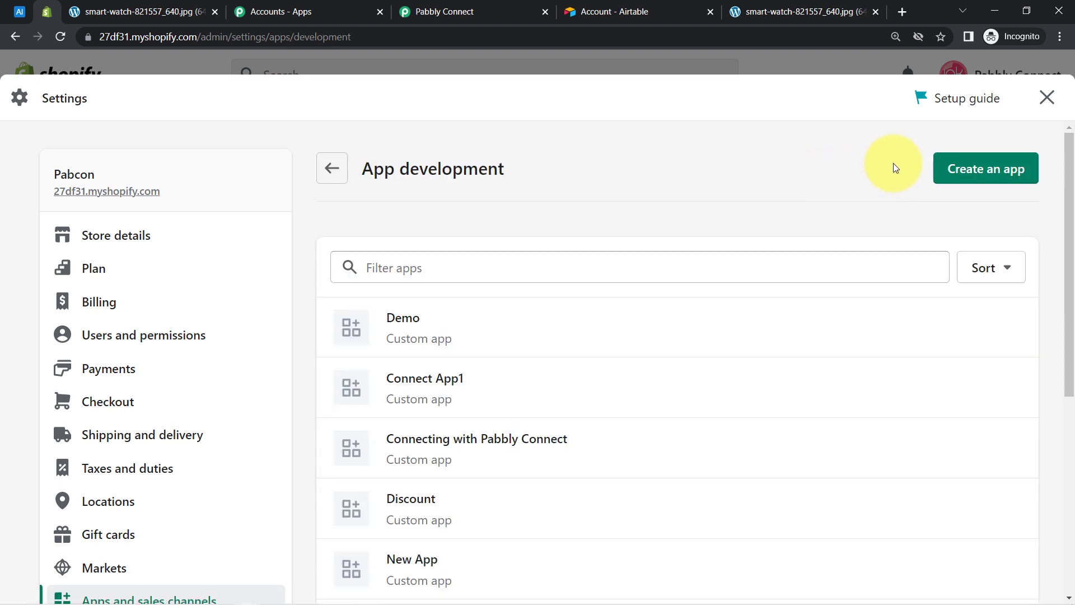
pyautogui.click(961, 168)
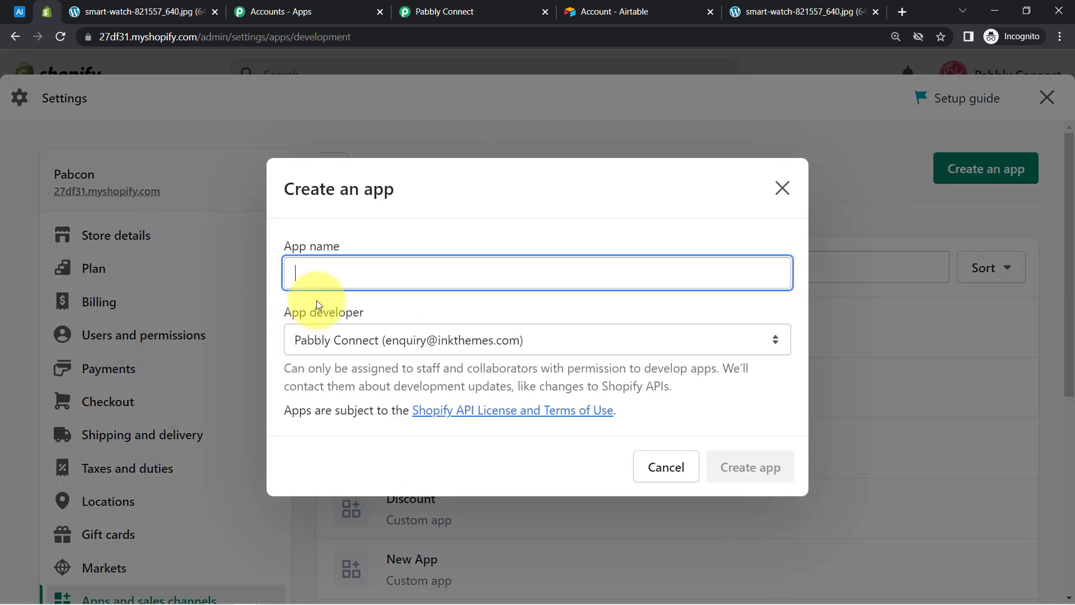
pyautogui.write('New App for connection')
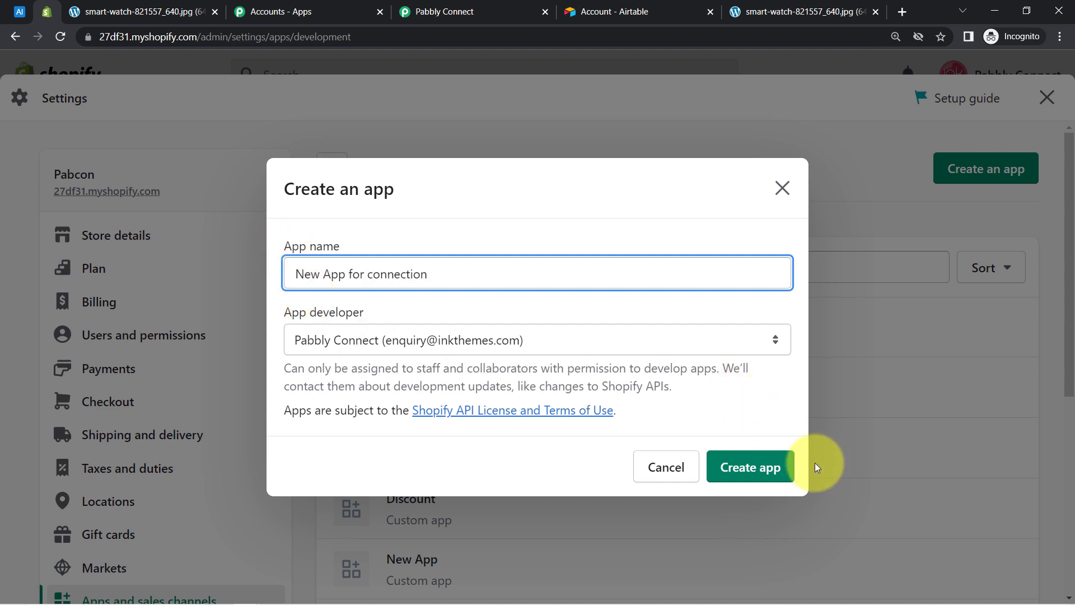
pyautogui.click(747, 476)
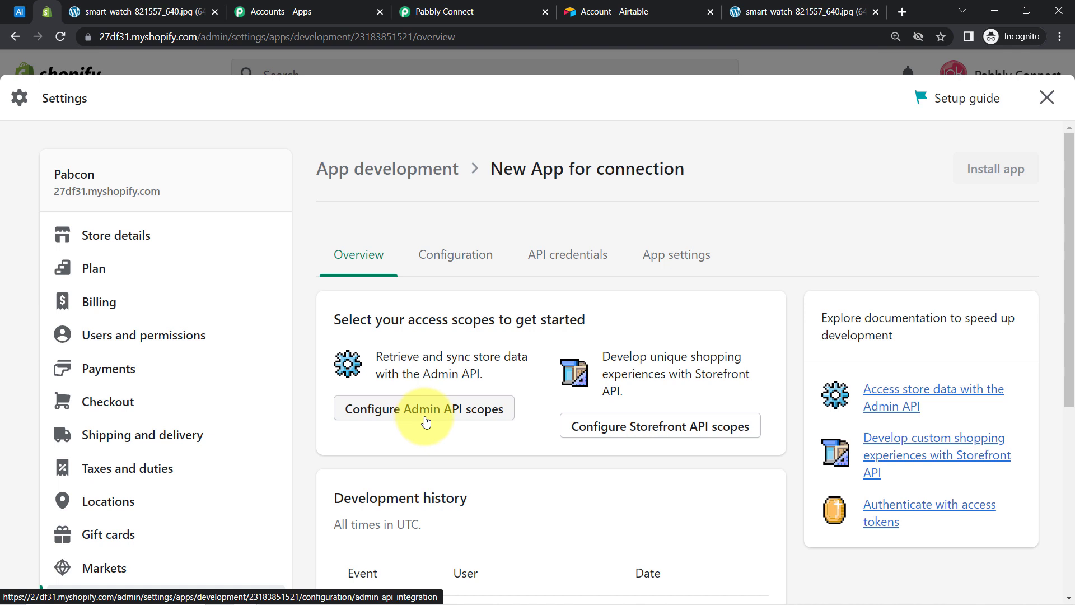
# In the app's Admin API scopes, filter by "produ" and enable read_product_feeds plus read and write access for product listings and products.
pyautogui.click(424, 418)
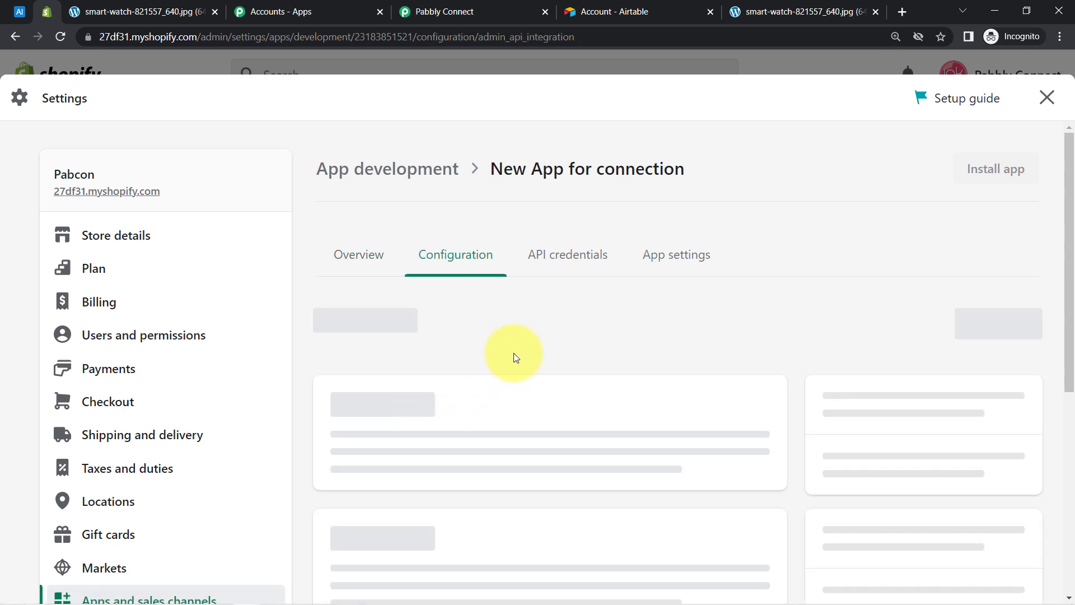
pyautogui.moveTo(1070, 204); pyautogui.dragTo(1072, 277)
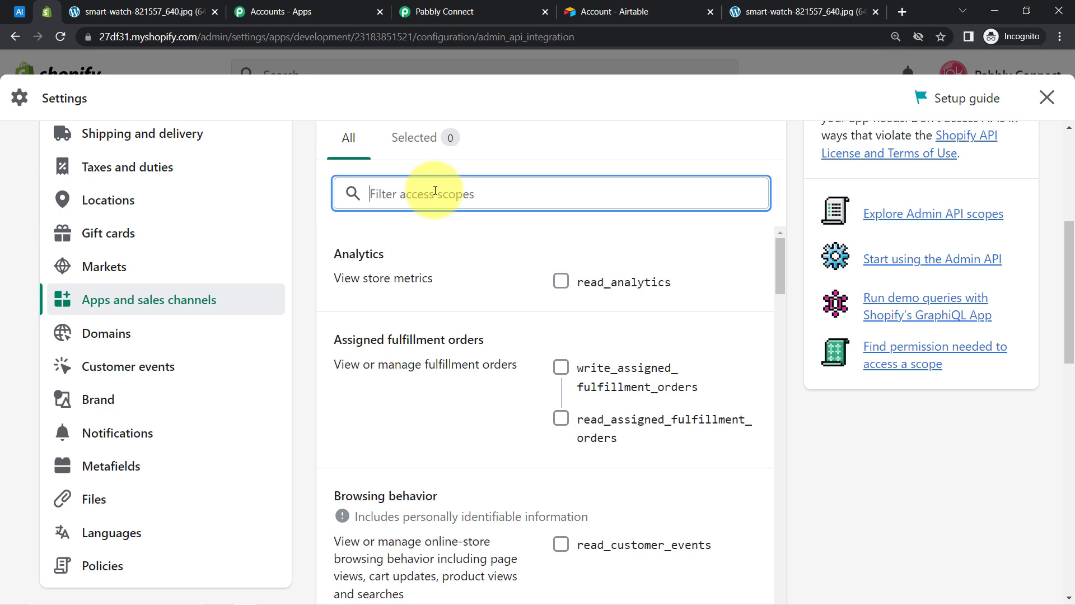
pyautogui.write('c')
pyautogui.press('BackSpace')
pyautogui.write('produ')
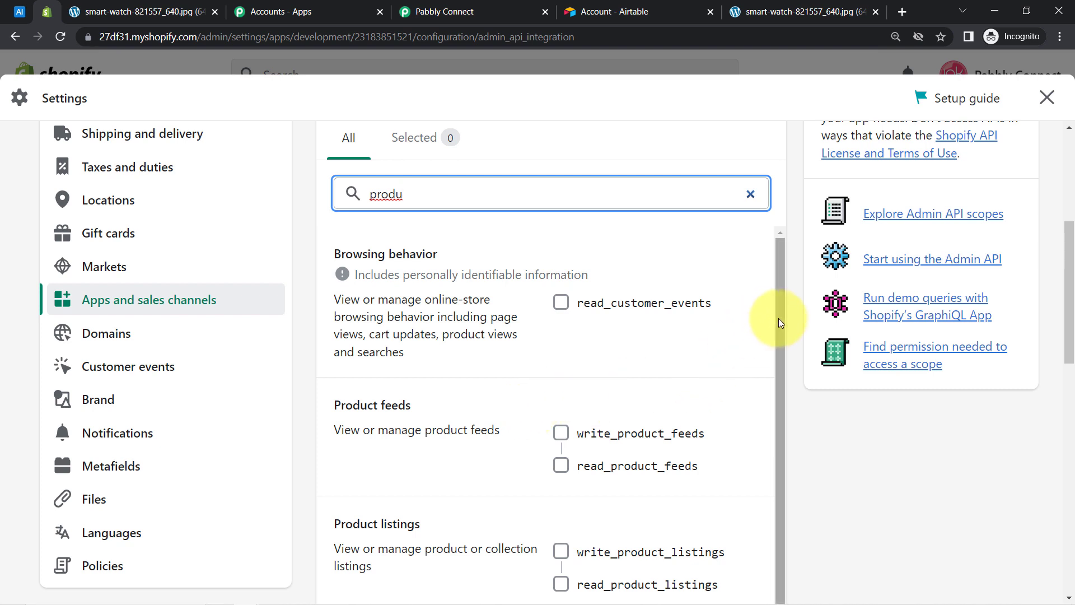
pyautogui.moveTo(779, 318); pyautogui.dragTo(784, 334)
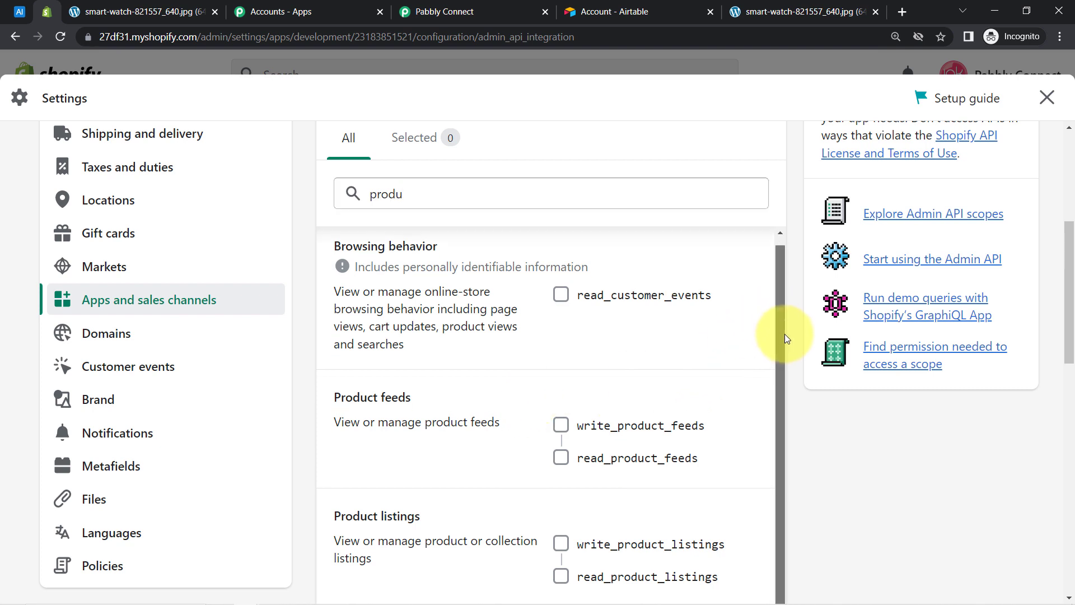
pyautogui.click(570, 455)
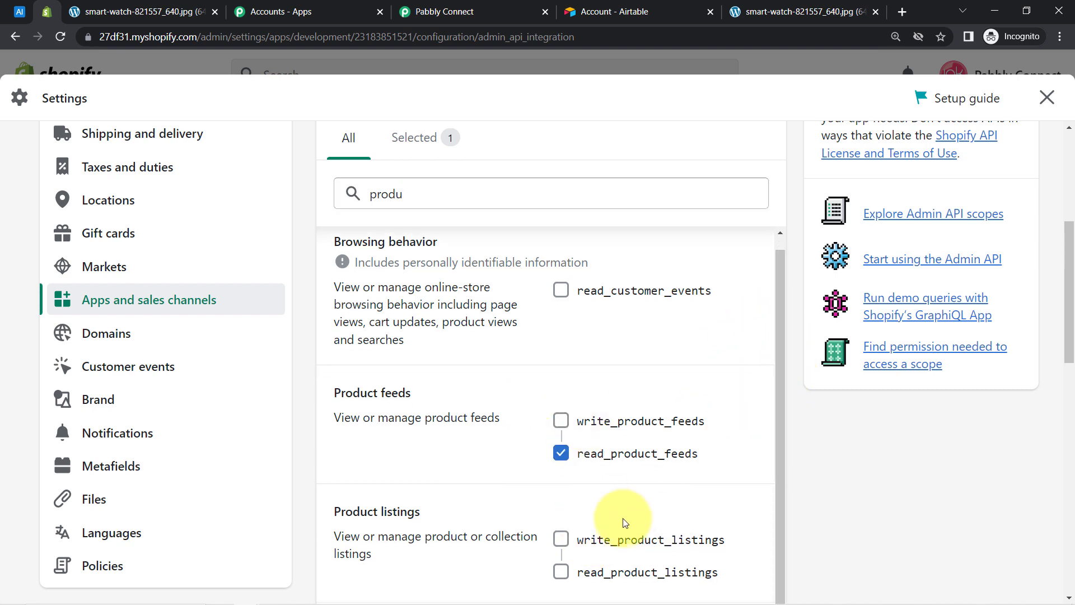
pyautogui.click(560, 539)
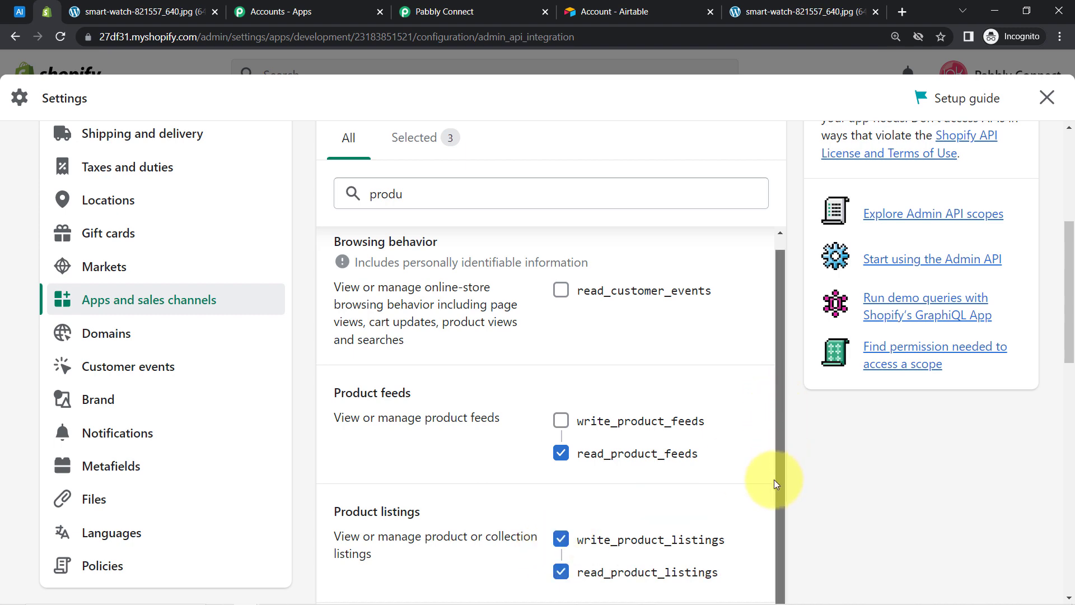
pyautogui.scroll(1, 774, 479)
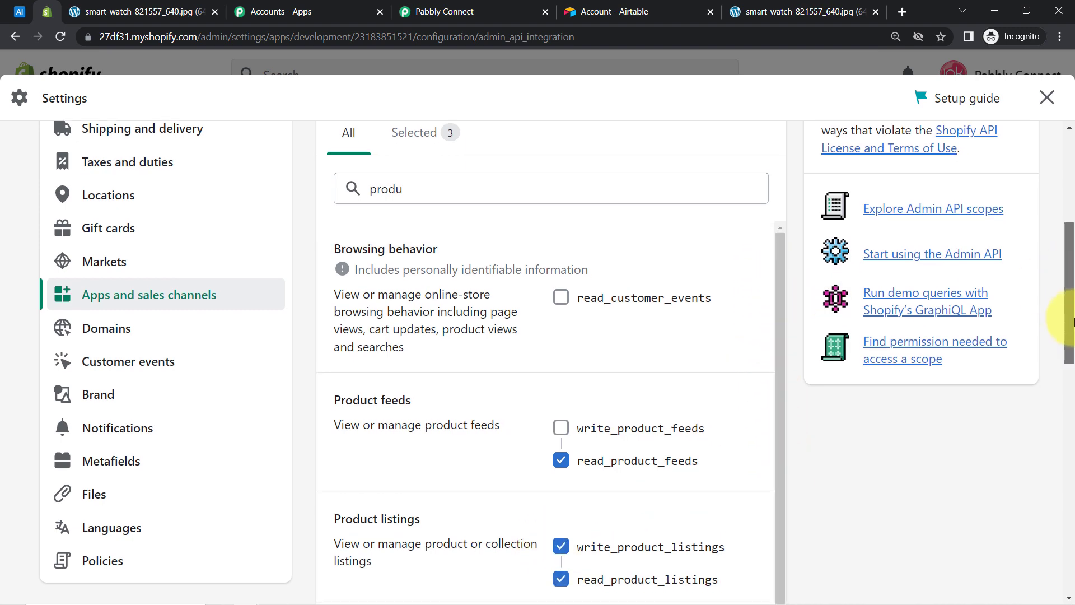
pyautogui.moveTo(1070, 272); pyautogui.dragTo(1058, 360)
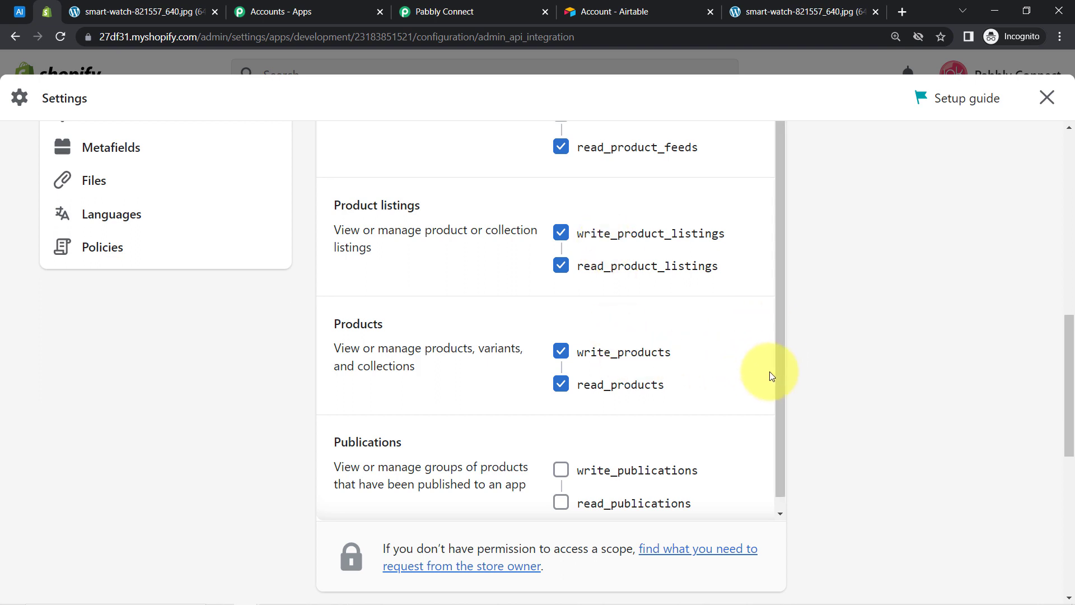
# Remove the read_product_feeds scope and save the app's Admin API access scopes.
pyautogui.moveTo(1072, 353); pyautogui.dragTo(1071, 320)
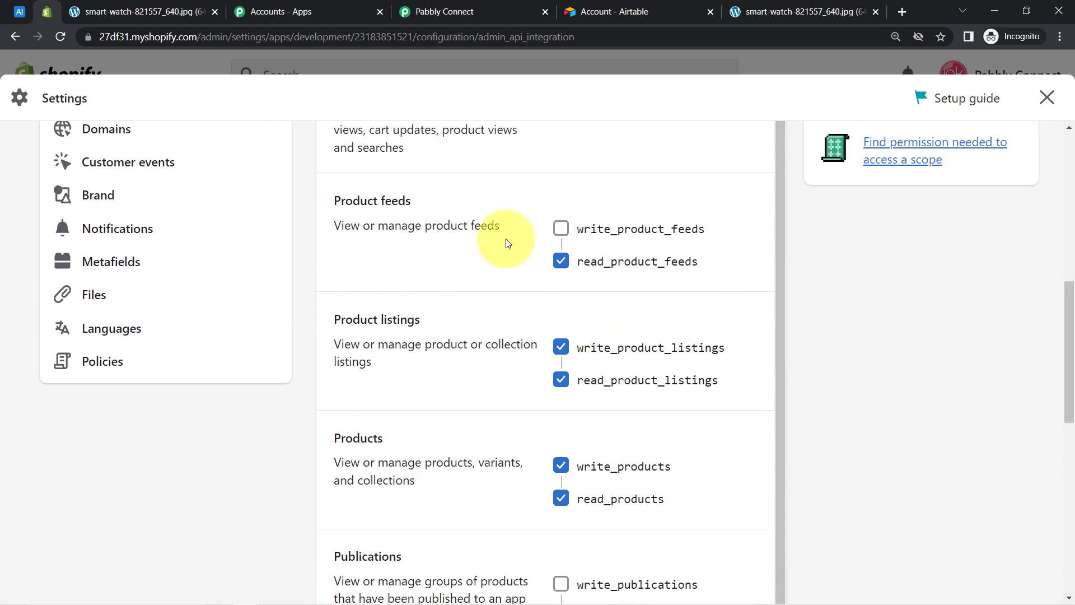
pyautogui.click(568, 263)
pyautogui.click(566, 262)
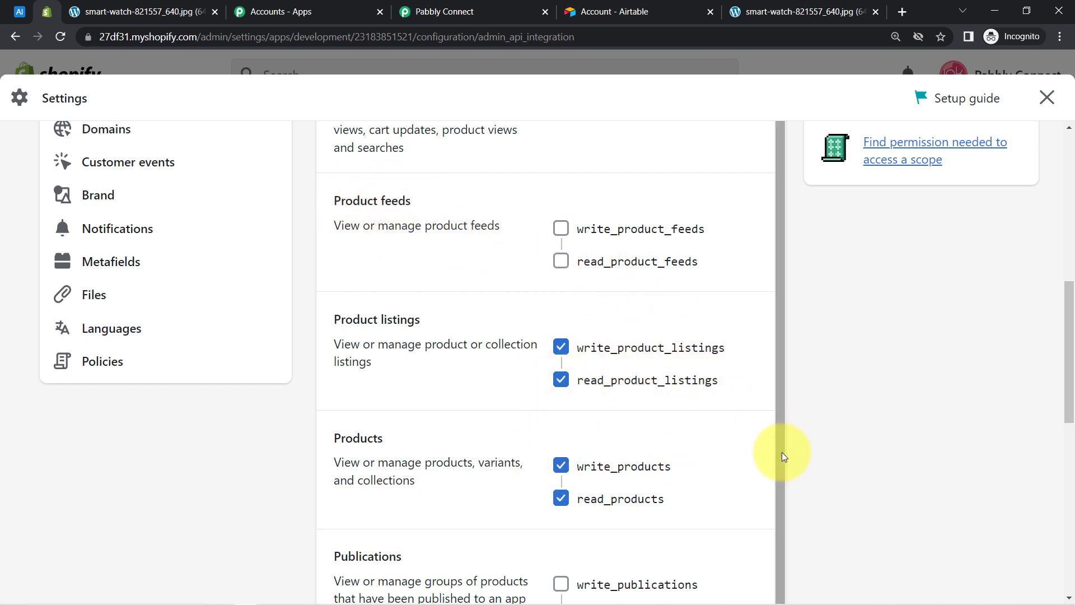
pyautogui.moveTo(1068, 312); pyautogui.dragTo(1049, 95)
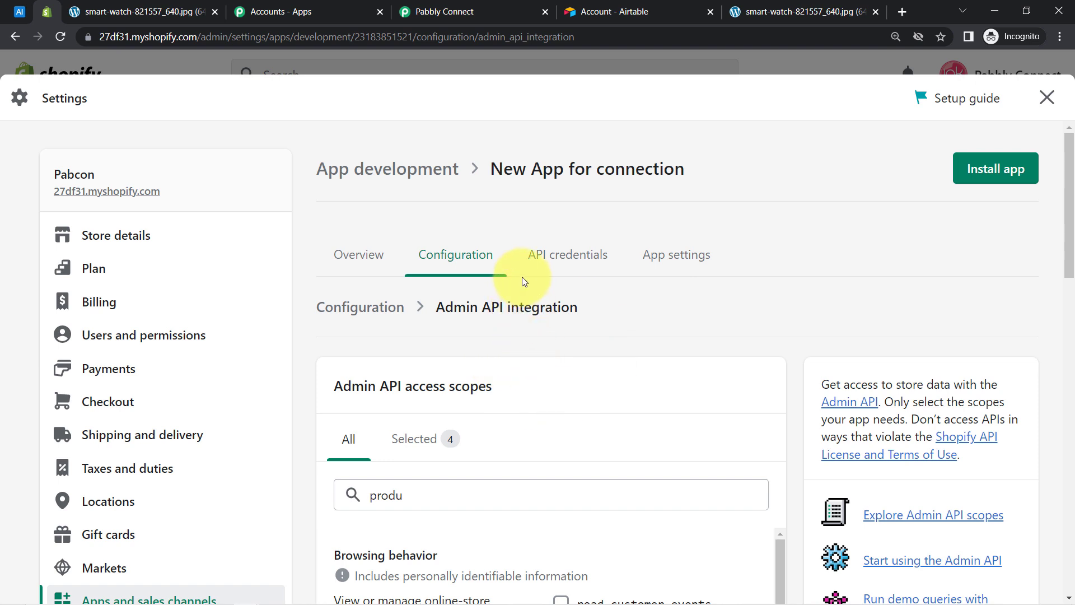
# Install the custom app from its API credentials and copy its Admin API access token.
pyautogui.click(567, 261)
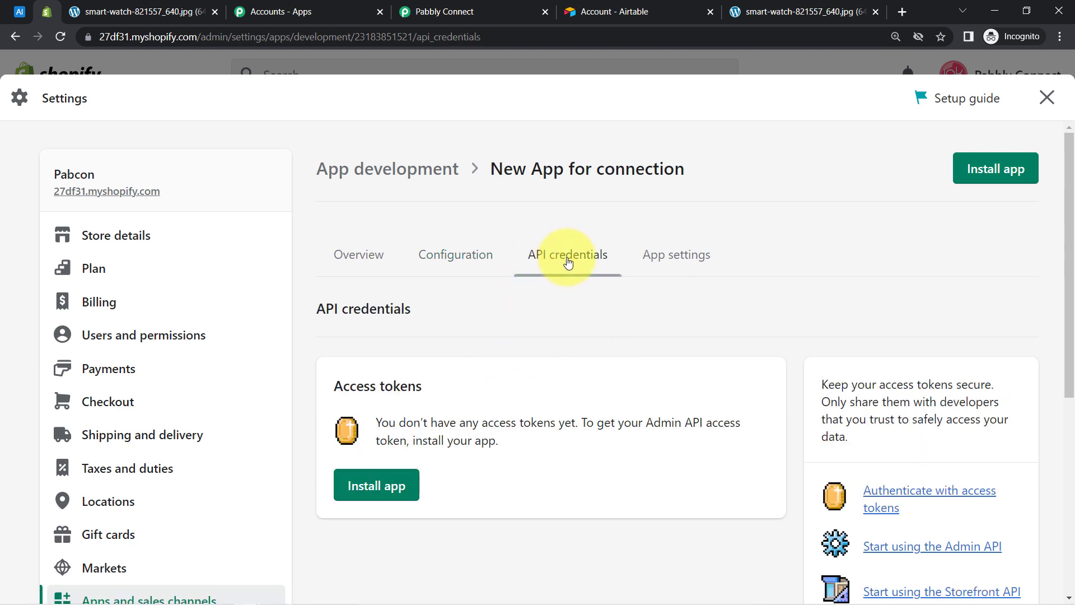
pyautogui.click(375, 483)
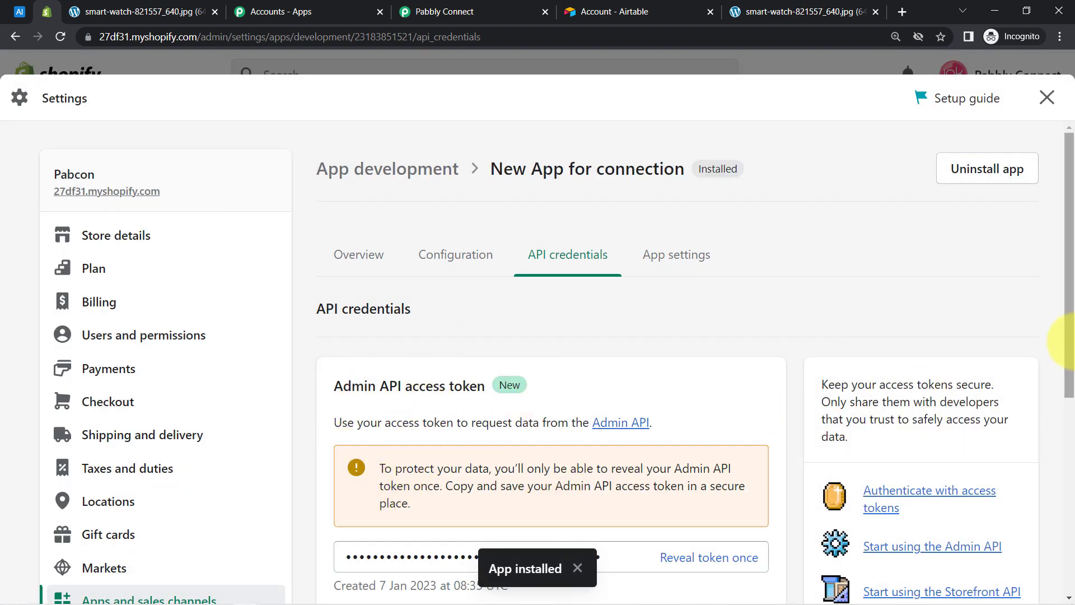
pyautogui.moveTo(1069, 328); pyautogui.dragTo(1066, 460)
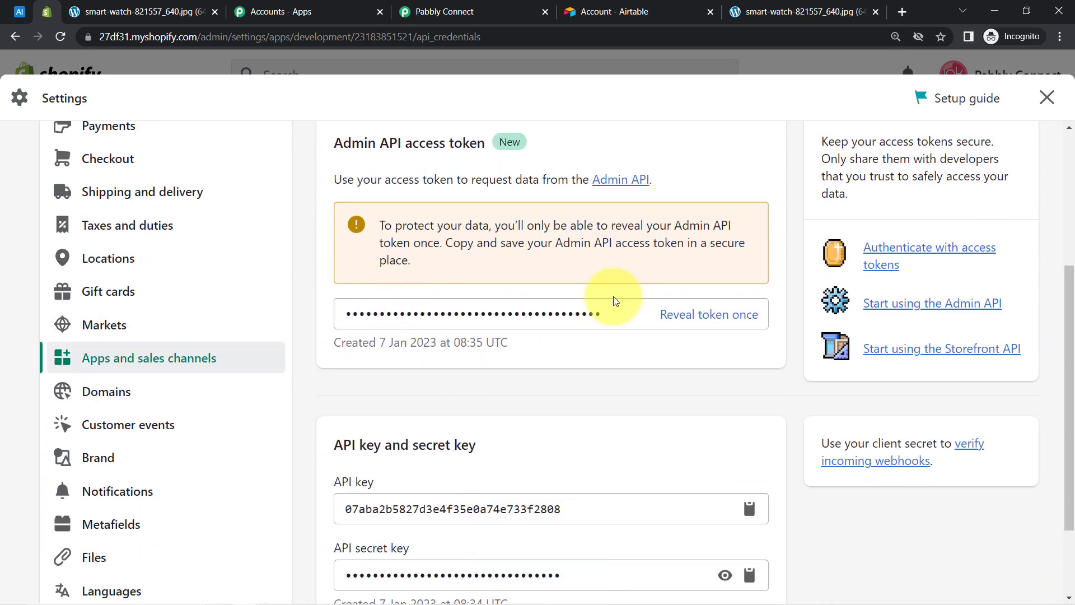
pyautogui.click(496, 313)
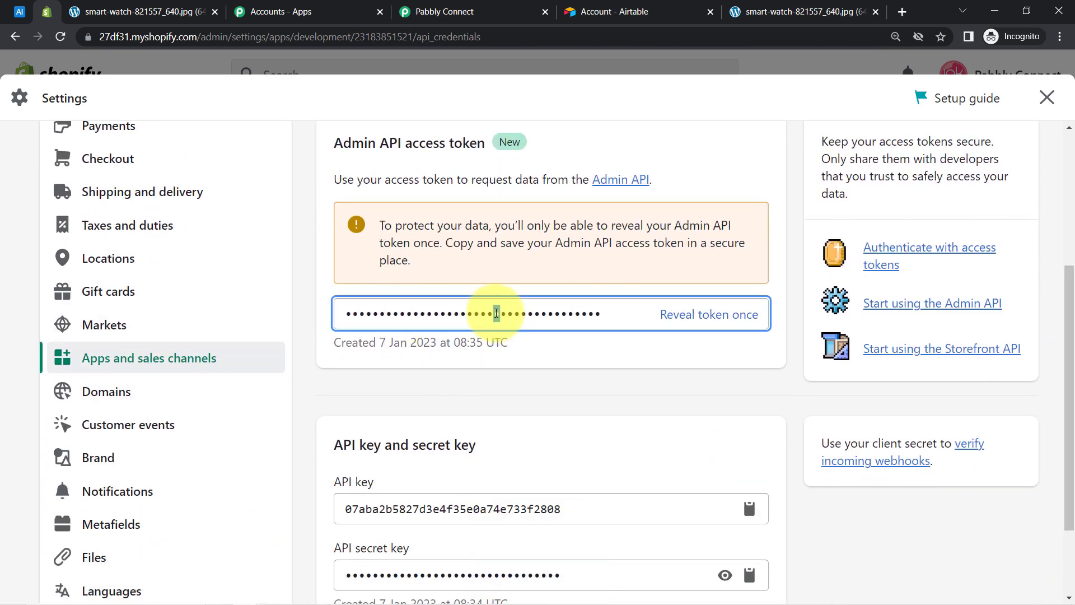
pyautogui.hotkey('ctrl', 'a')
pyautogui.hotkey('ctrl', 'c')
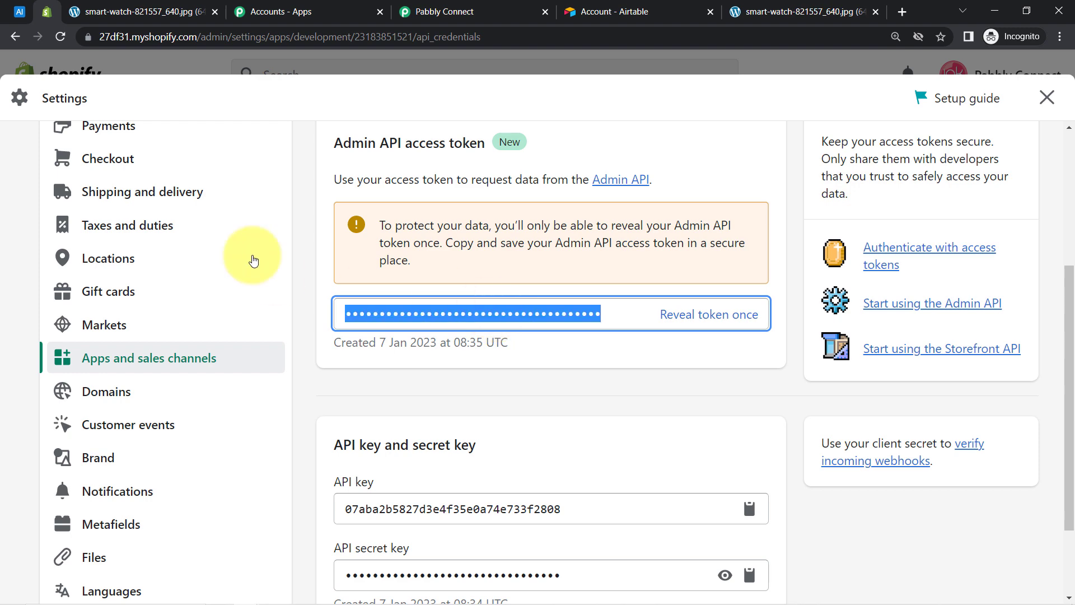
# Return to the Pabbly Connect workflow and paste the Admin API access token into the new Shopify connection.
pyautogui.click(436, 21)
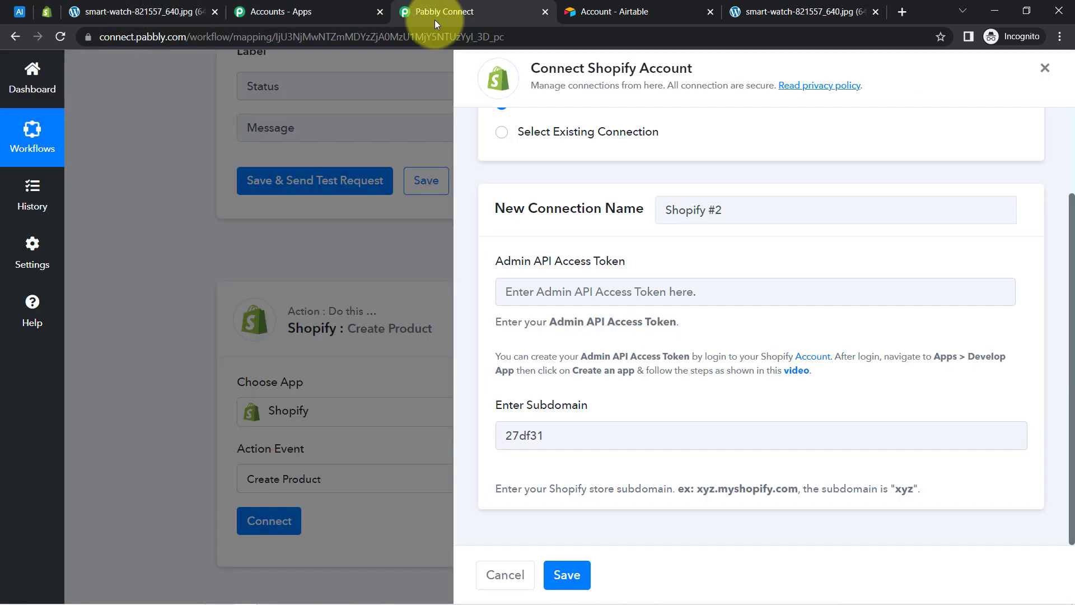
pyautogui.click(516, 291)
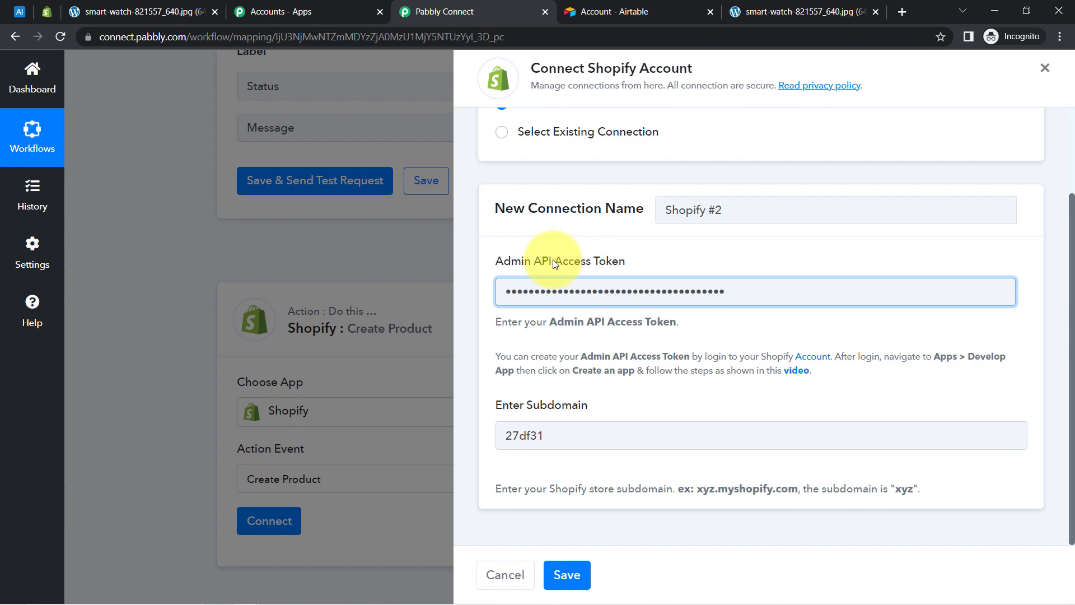
pyautogui.moveTo(553, 263); pyautogui.dragTo(593, 264)
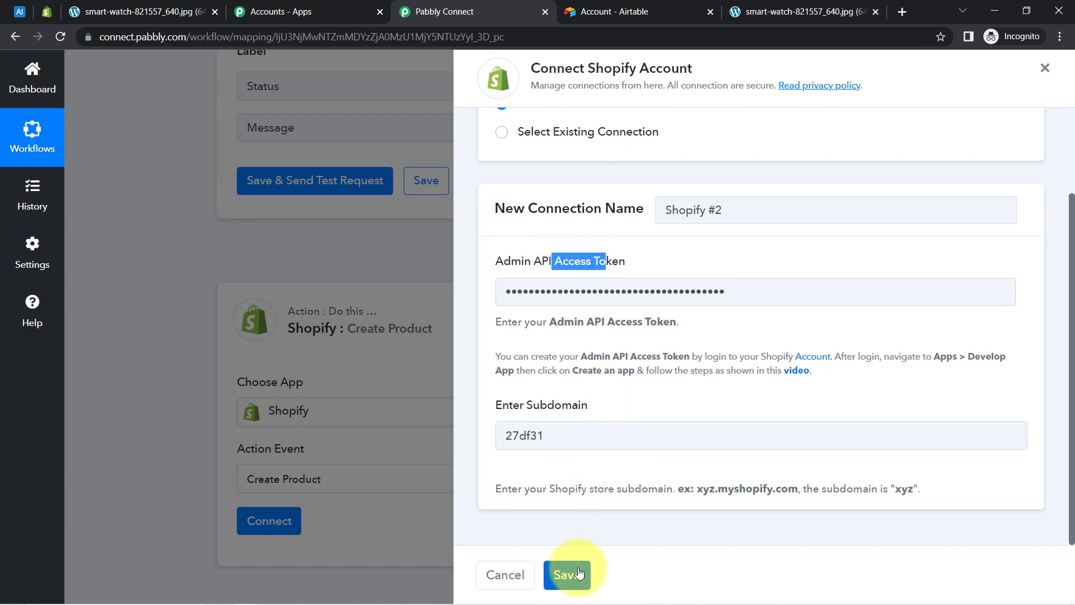
# Save the new Shopify connection and compare the Create Product fields with the data received from the Airtable record.
pyautogui.click(580, 571)
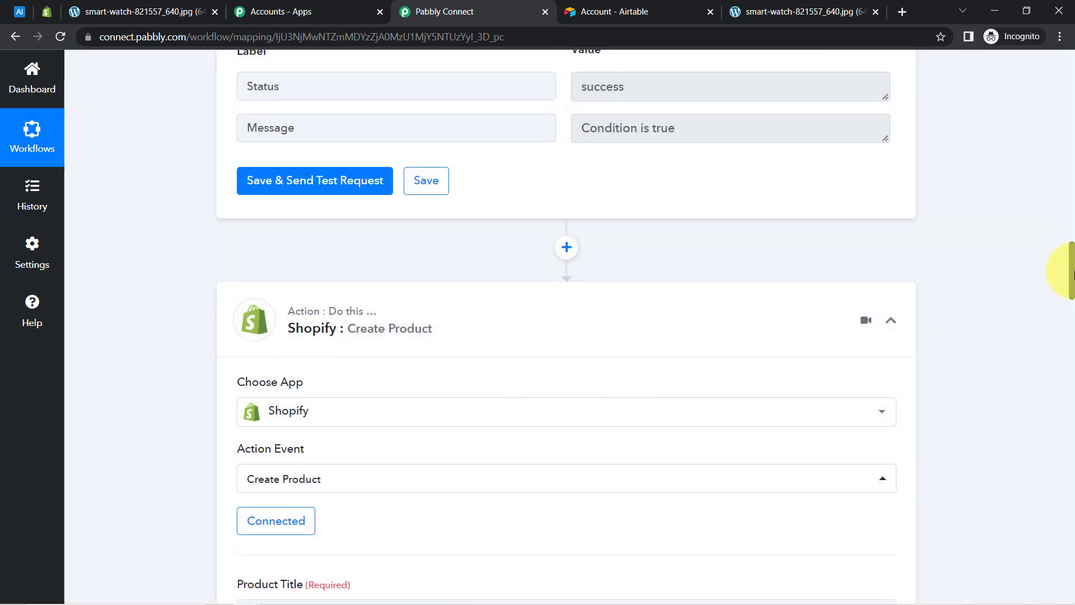
pyautogui.moveTo(1072, 274); pyautogui.dragTo(1017, 307)
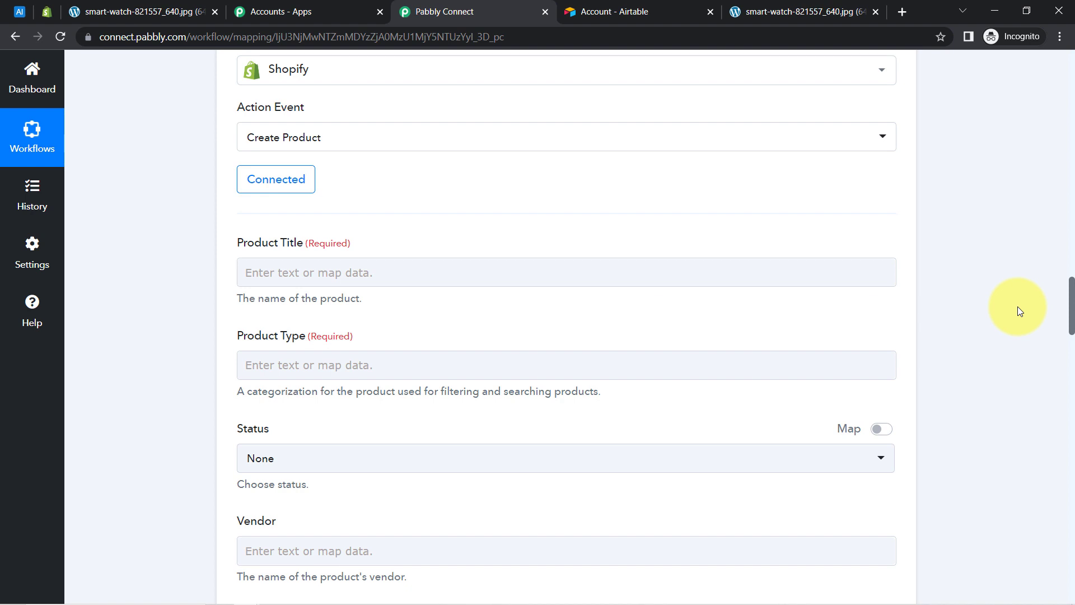
pyautogui.moveTo(1017, 307); pyautogui.dragTo(1014, 315)
pyautogui.moveTo(243, 188); pyautogui.dragTo(578, 240)
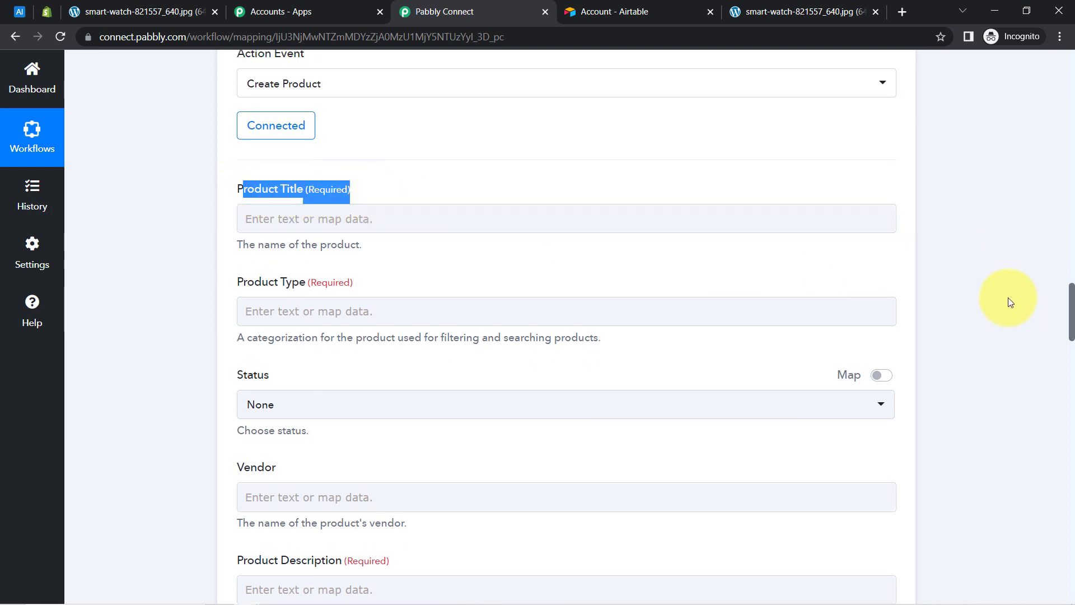
pyautogui.moveTo(1071, 329); pyautogui.dragTo(1064, 191)
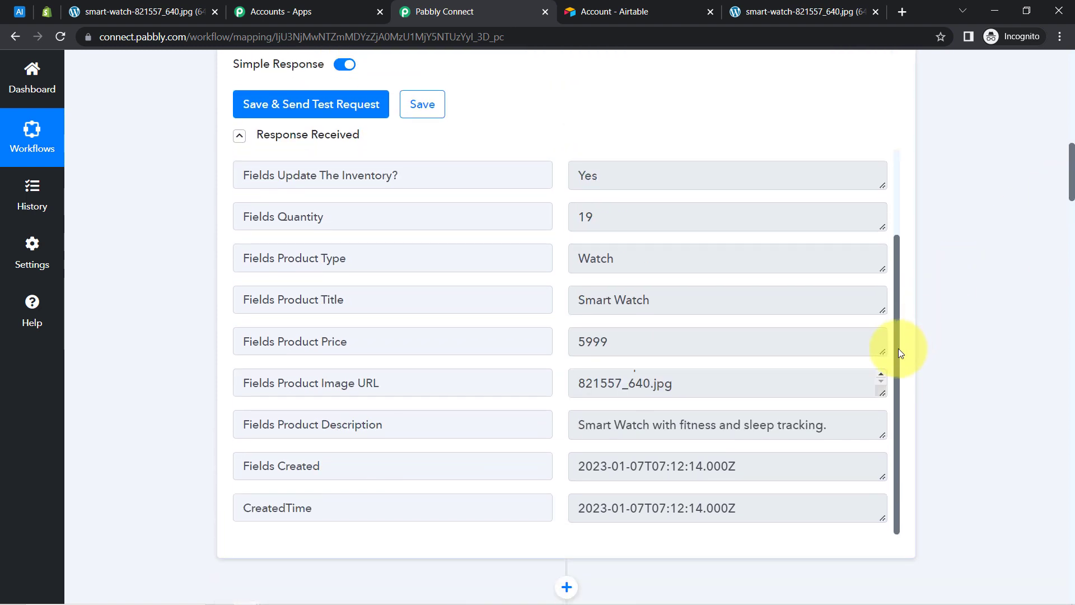
pyautogui.moveTo(898, 348); pyautogui.dragTo(912, 208)
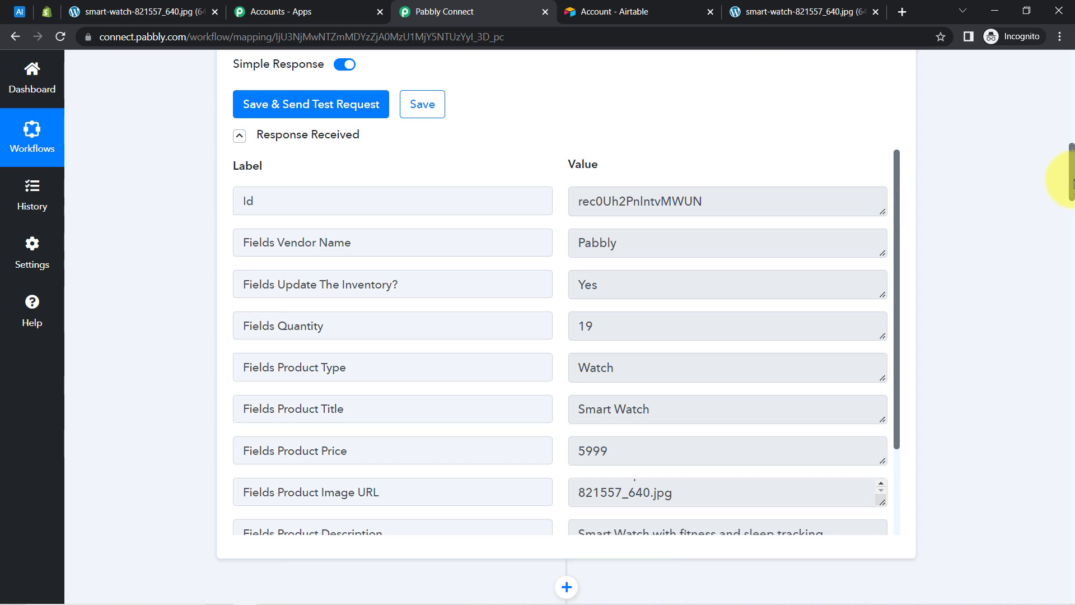
pyautogui.moveTo(1070, 181); pyautogui.dragTo(1056, 324)
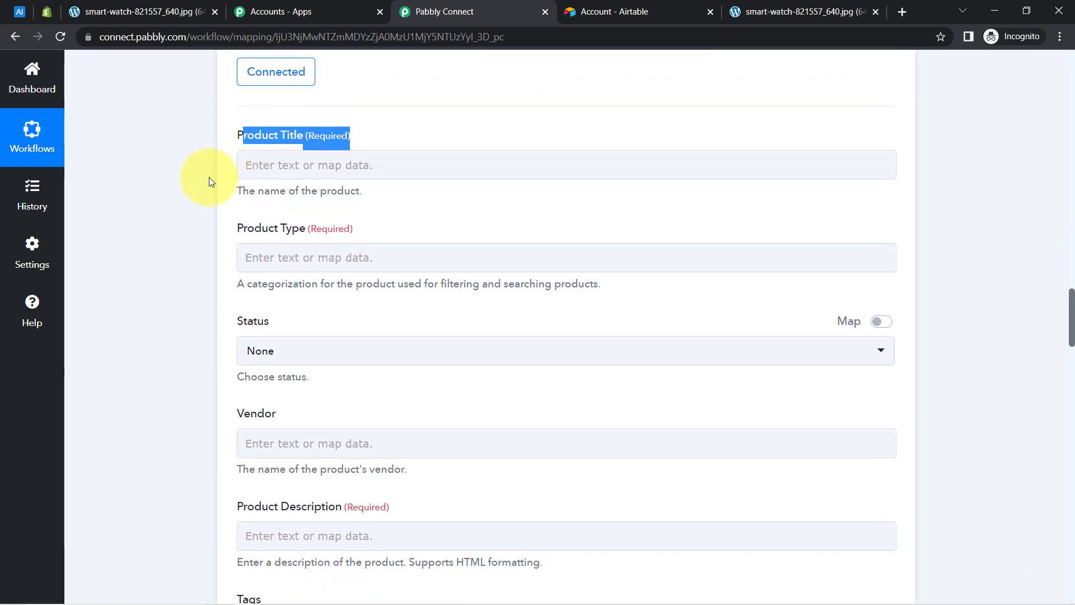
# Map the Airtable Product Title and Product Type values to the Shopify Product Title and Product Type fields.
pyautogui.click(295, 169)
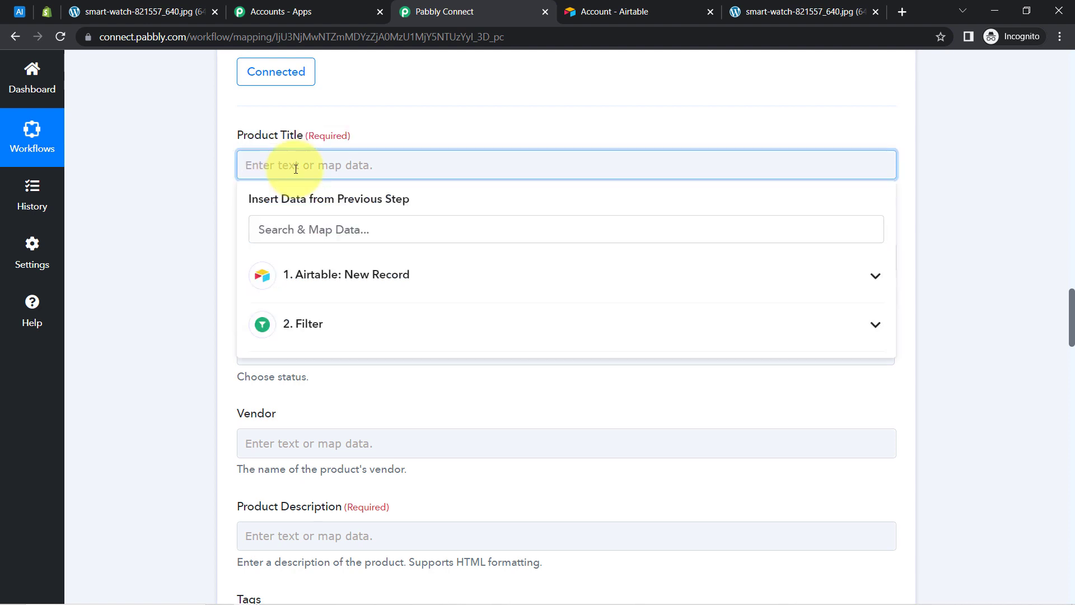
pyautogui.click(334, 278)
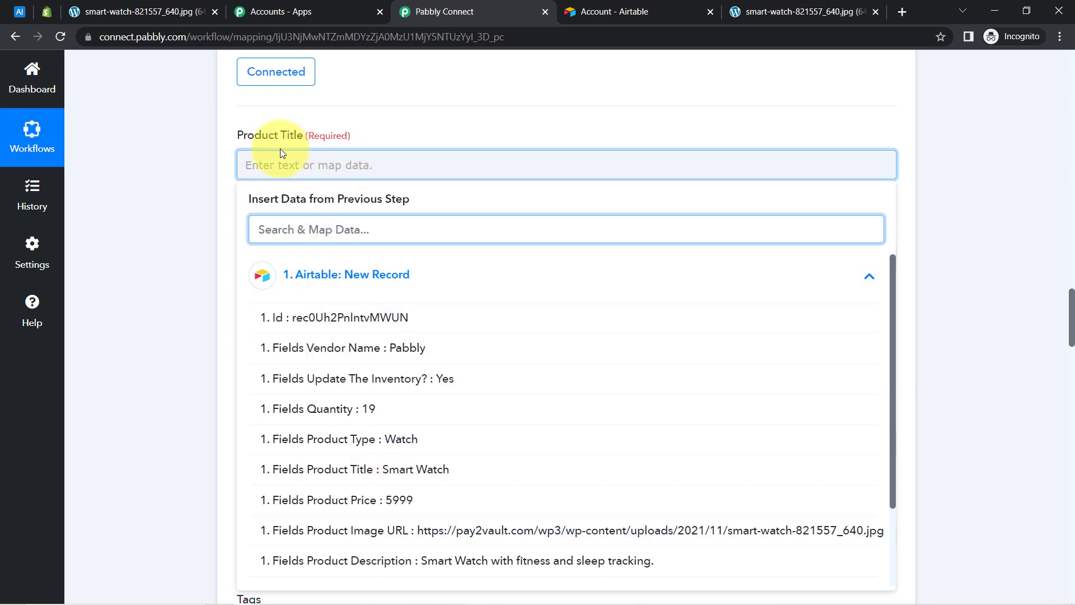
pyautogui.click(412, 469)
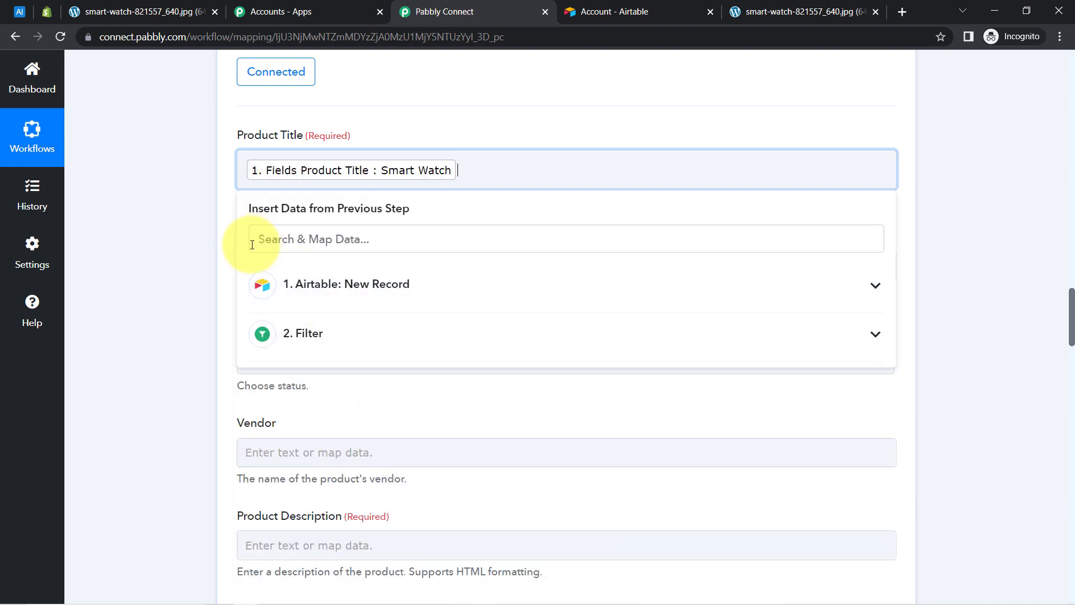
pyautogui.click(206, 270)
pyautogui.click(262, 261)
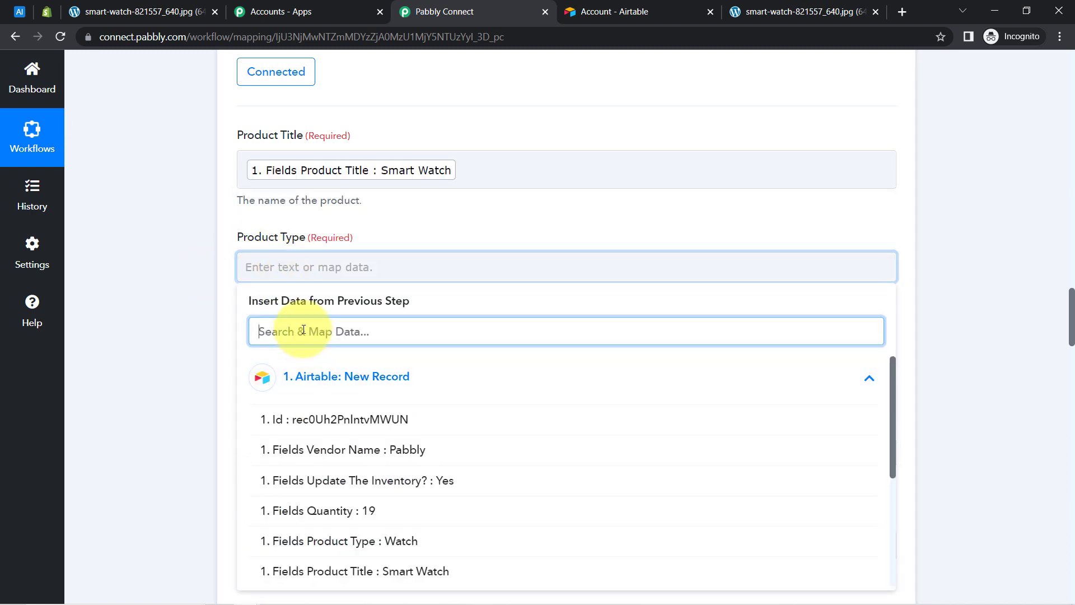
pyautogui.click(346, 541)
pyautogui.click(203, 395)
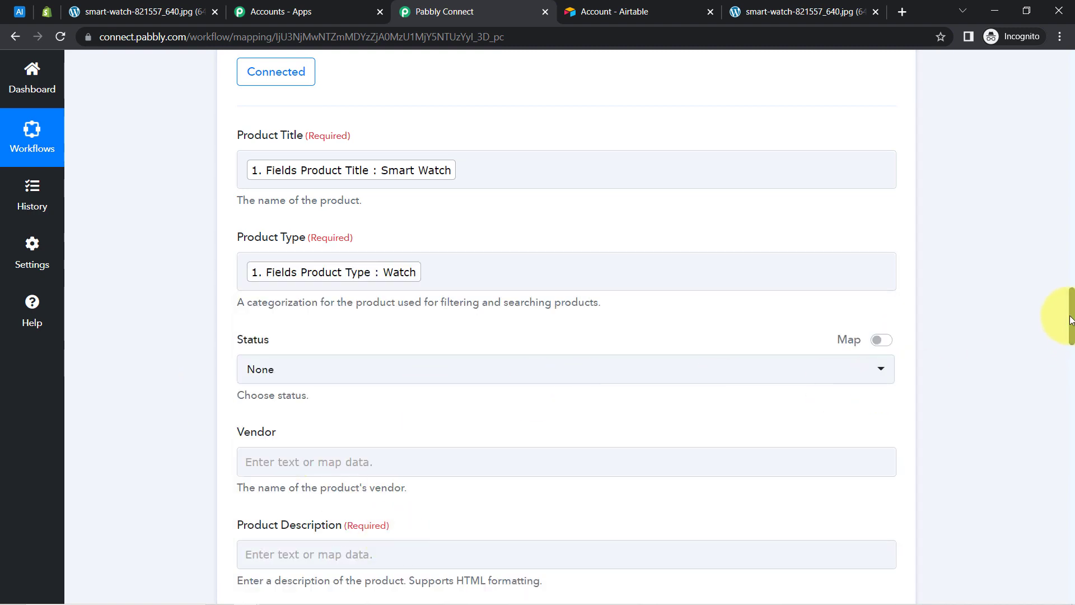
# Set the product's Status to Active and map Vendor to the Airtable Vendor Name value.
pyautogui.moveTo(1072, 323); pyautogui.dragTo(1069, 349)
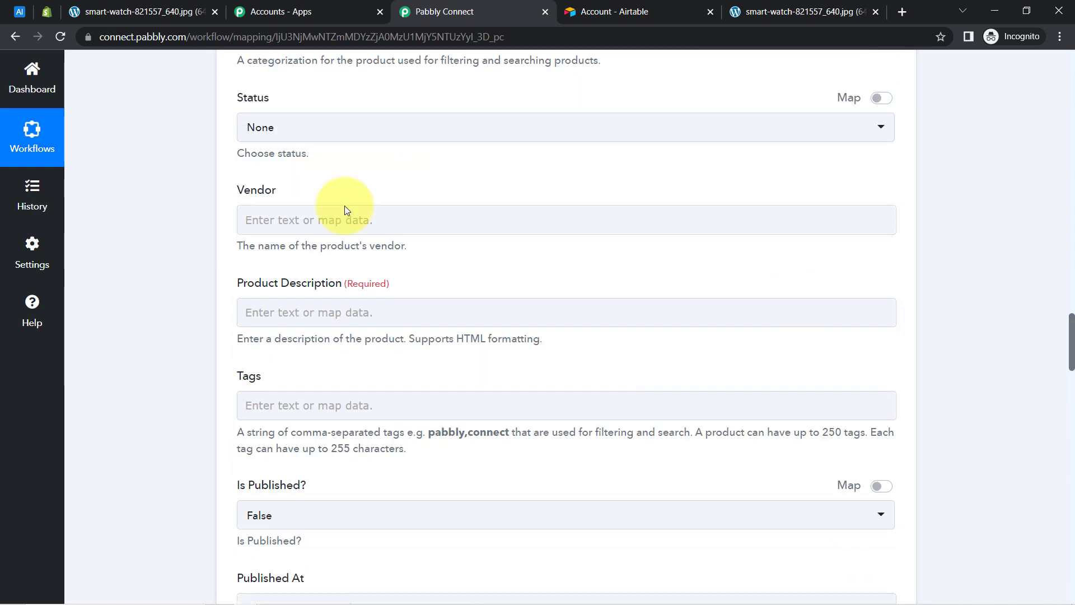
pyautogui.click(257, 127)
pyautogui.click(260, 222)
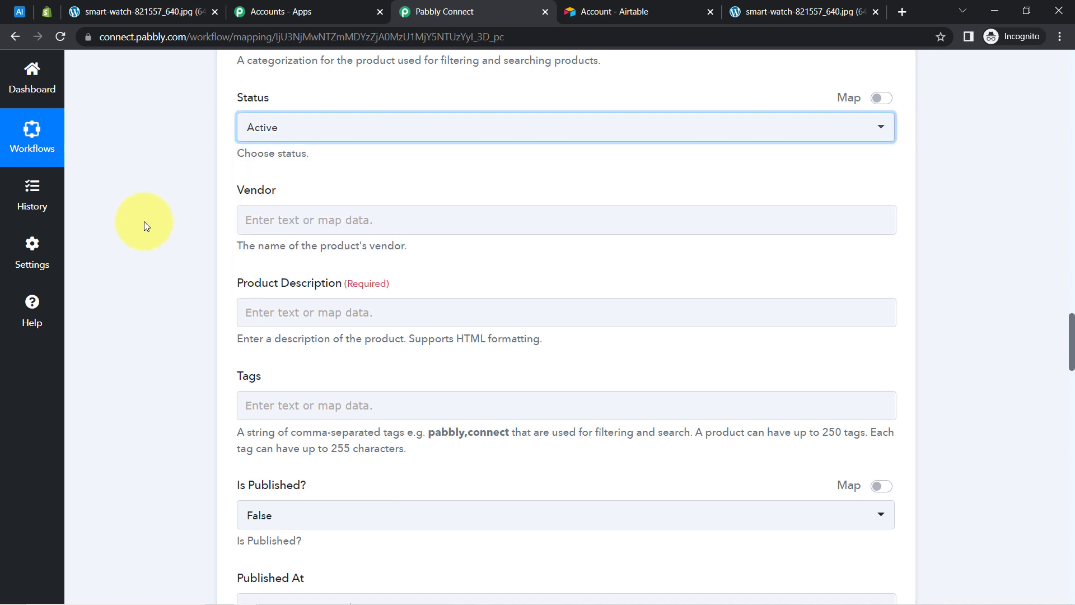
pyautogui.click(279, 222)
pyautogui.click(269, 327)
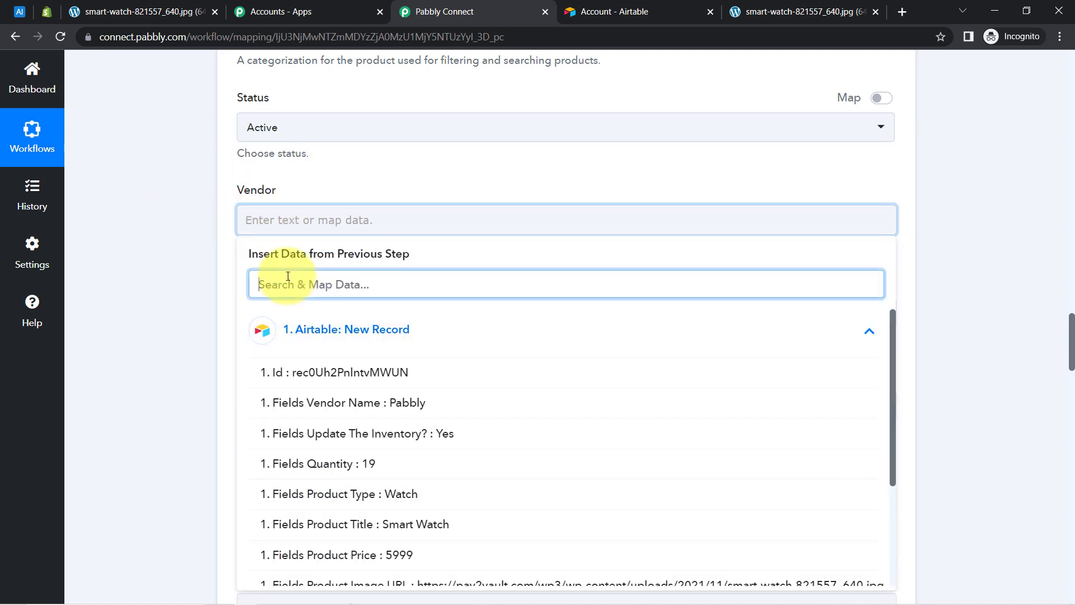
pyautogui.write('pabb')
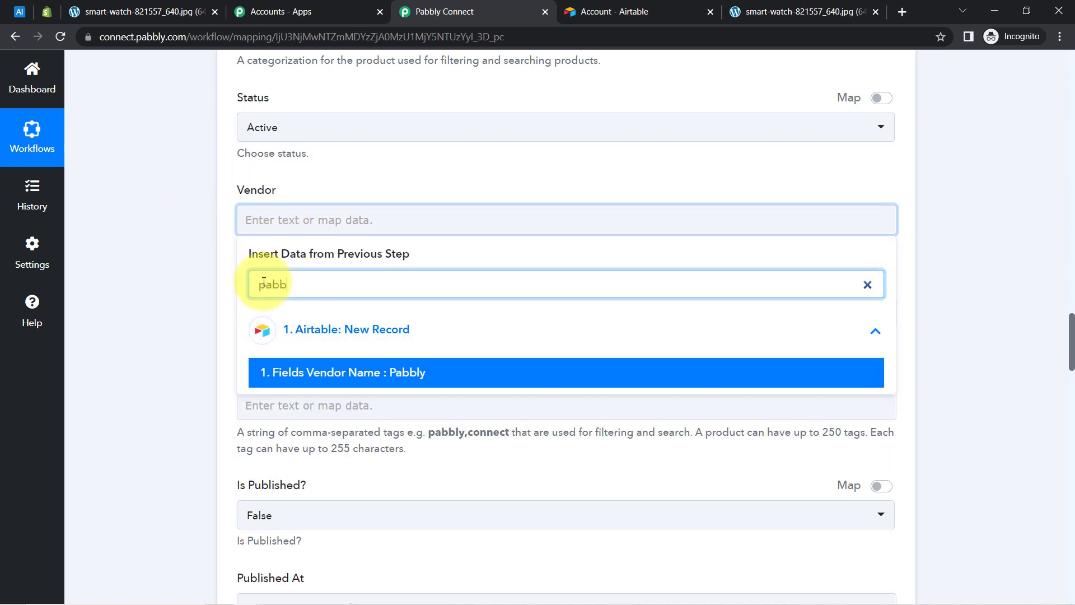
pyautogui.click(310, 372)
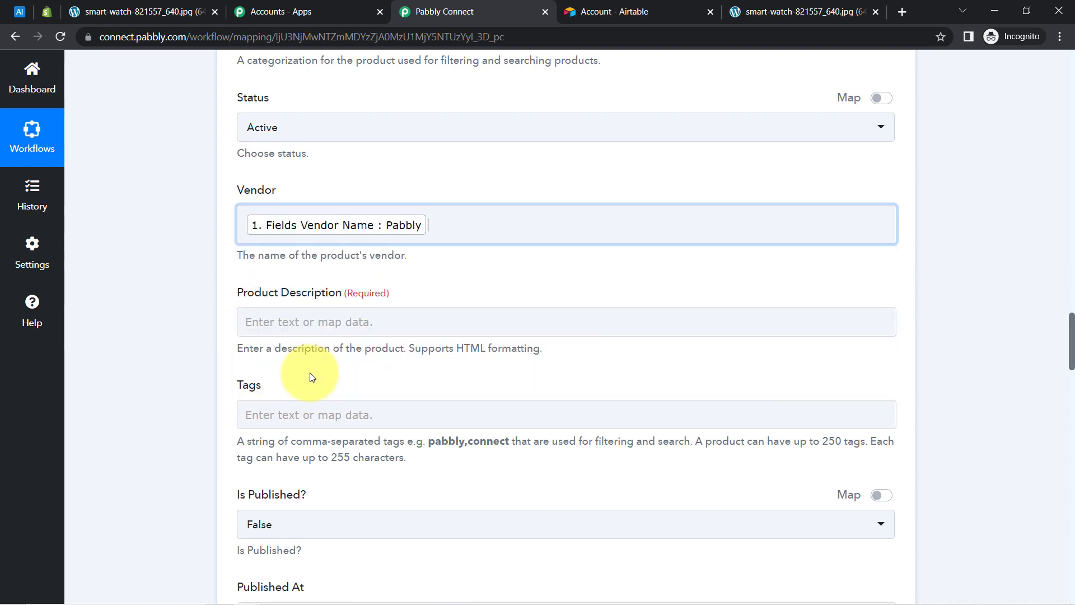
pyautogui.click(986, 302)
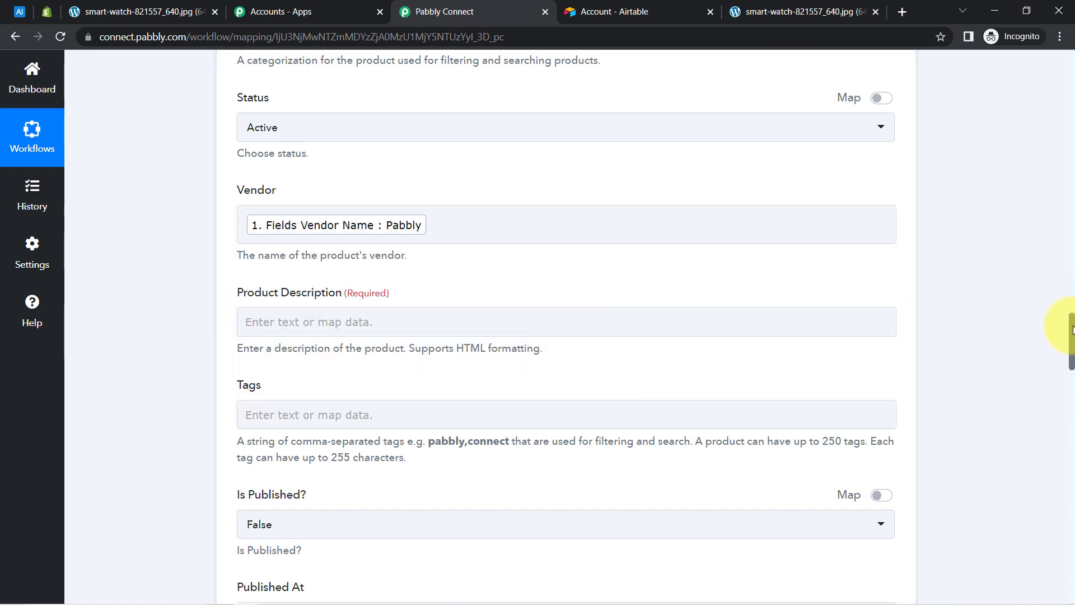
# Map the required Product Description field to the Airtable Product Description value.
pyautogui.moveTo(1072, 329); pyautogui.dragTo(1072, 344)
pyautogui.click(302, 193)
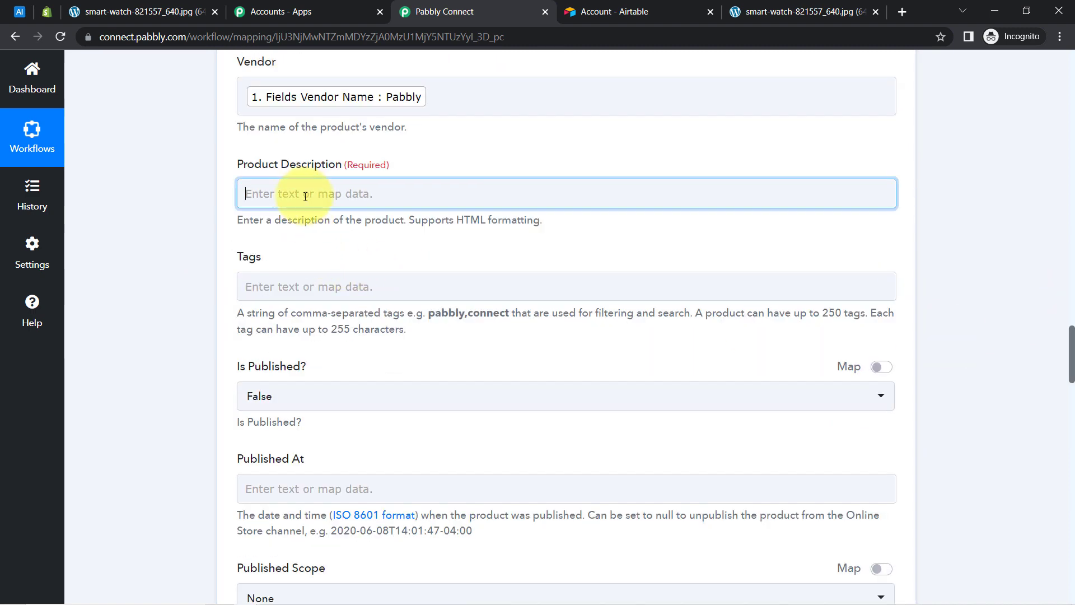
pyautogui.click(283, 259)
pyautogui.write('desc')
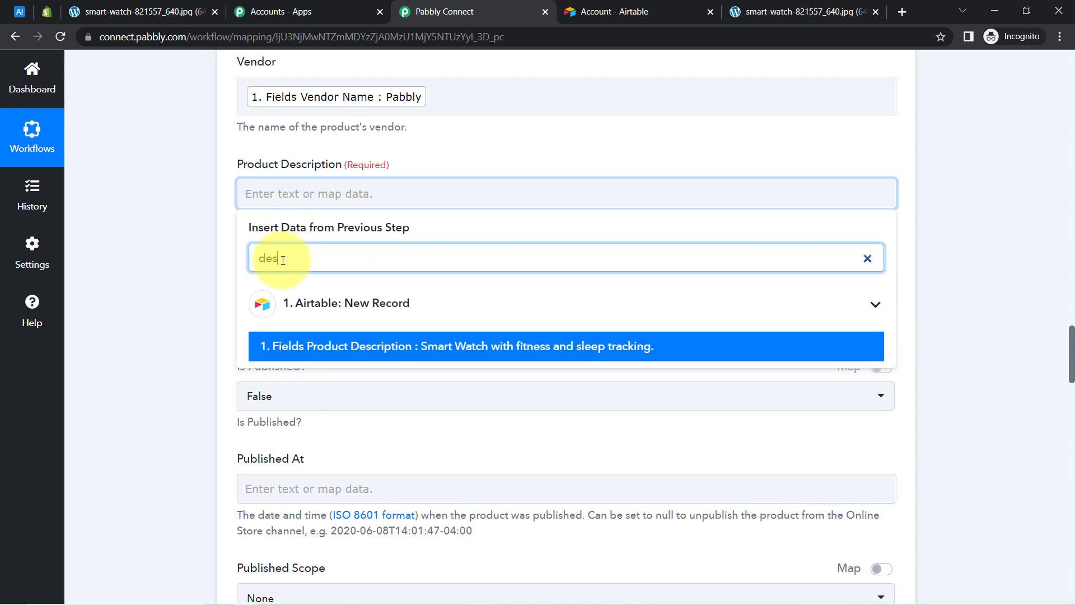
pyautogui.click(513, 351)
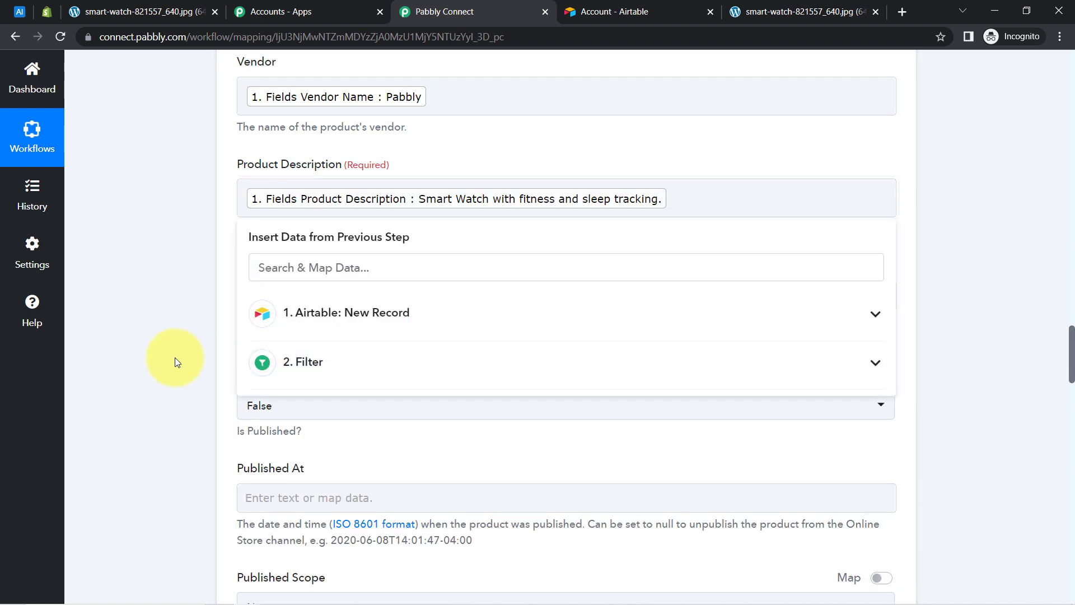
pyautogui.click(175, 357)
# Set the Is Published? option of the Shopify product to True.
pyautogui.moveTo(1070, 347); pyautogui.dragTo(1072, 361)
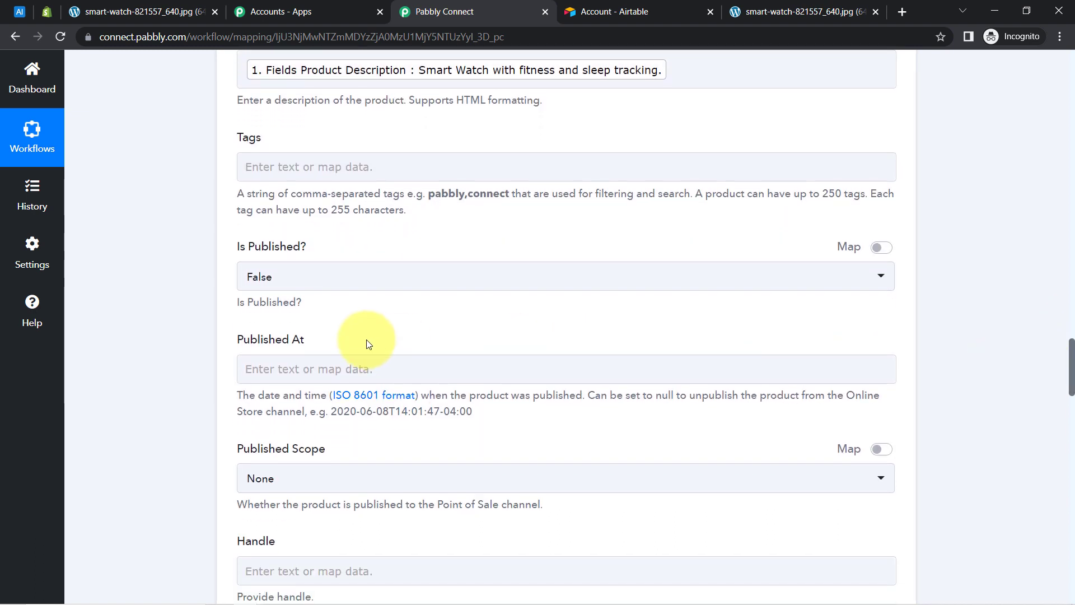
pyautogui.click(278, 278)
pyautogui.click(267, 369)
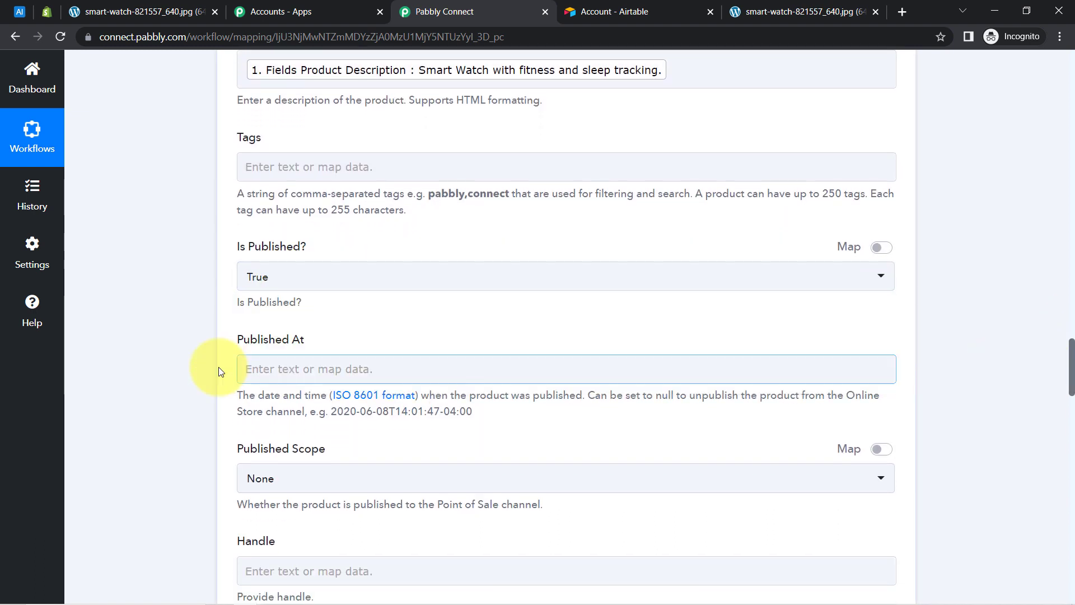
pyautogui.click(178, 359)
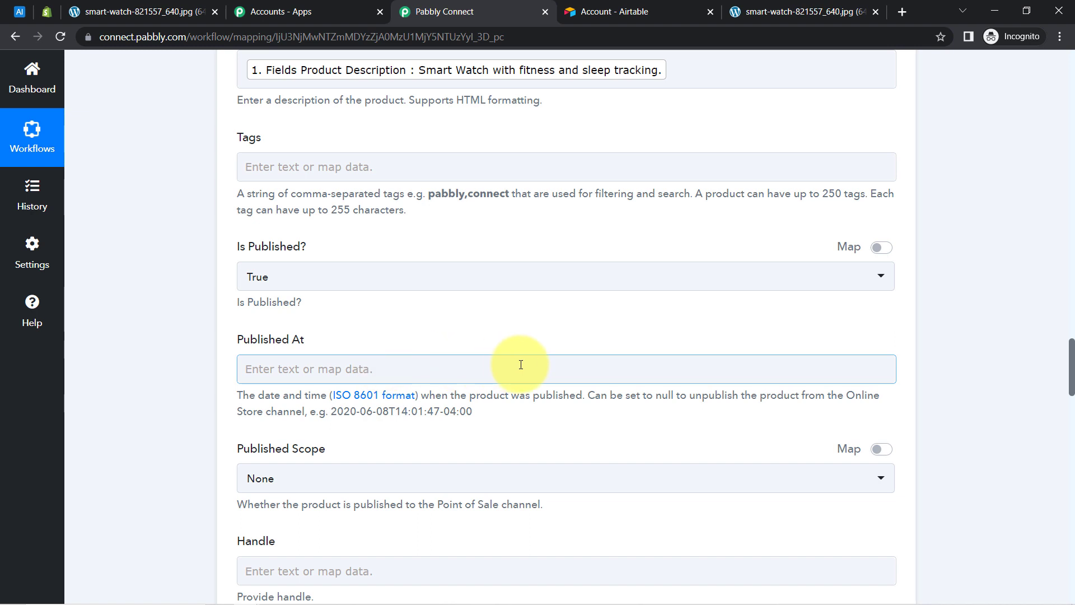
# Map the Published At field to the Airtable record's CreatedTime value and check the Published Scope choices.
pyautogui.click(320, 367)
pyautogui.click(359, 472)
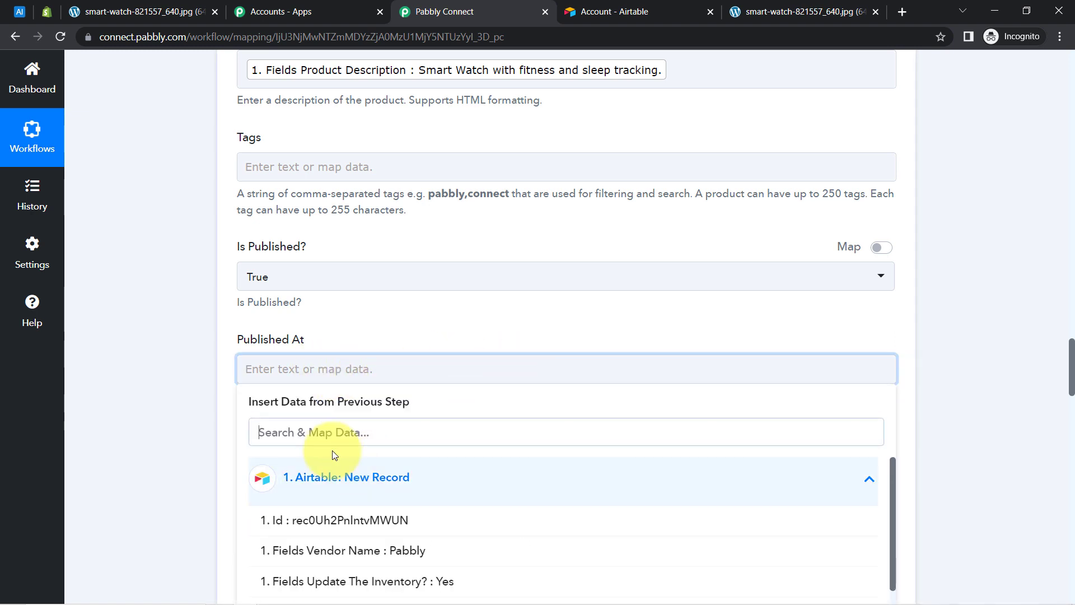
pyautogui.scroll(-5, 1072, 361)
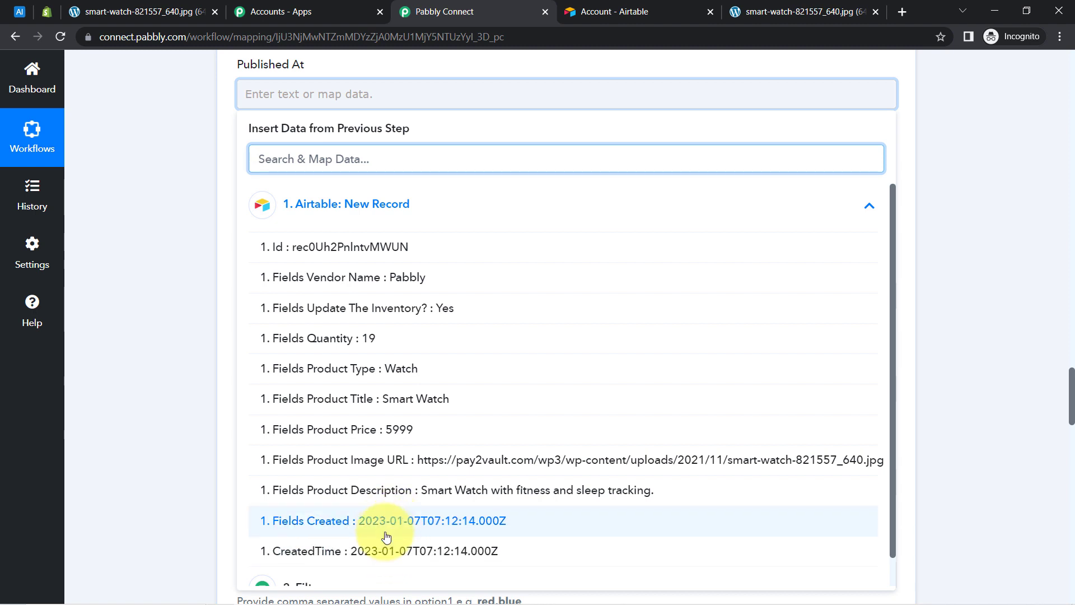
pyautogui.click(386, 551)
pyautogui.click(160, 276)
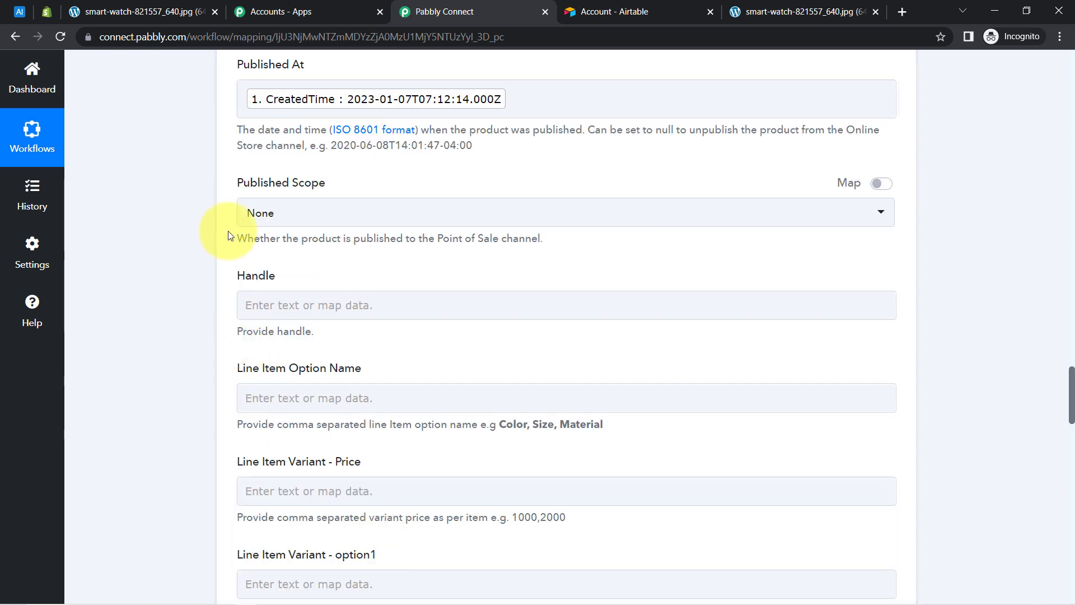
pyautogui.click(271, 220)
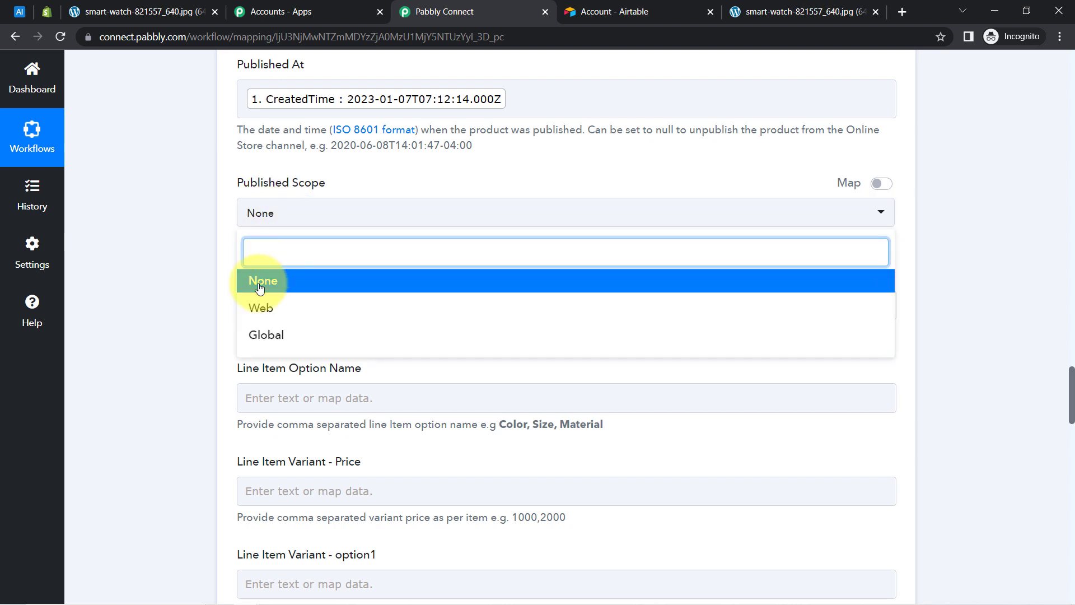
pyautogui.click(187, 292)
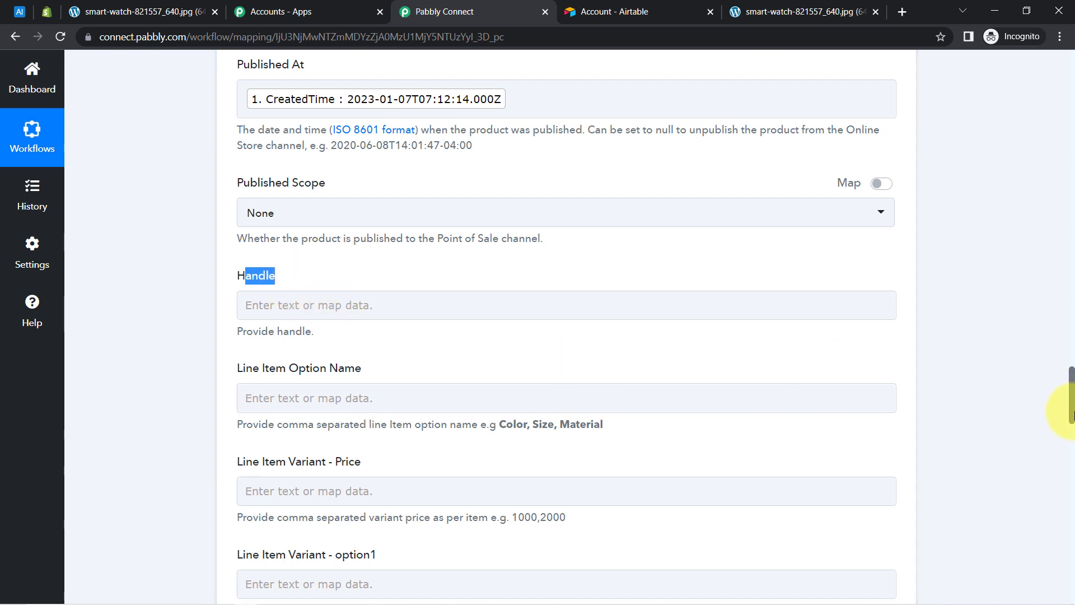
# Find the Line Item - Image URL field by searching the page for "image" and map it to the Airtable Product Image URL.
pyautogui.moveTo(1071, 414); pyautogui.dragTo(1071, 422)
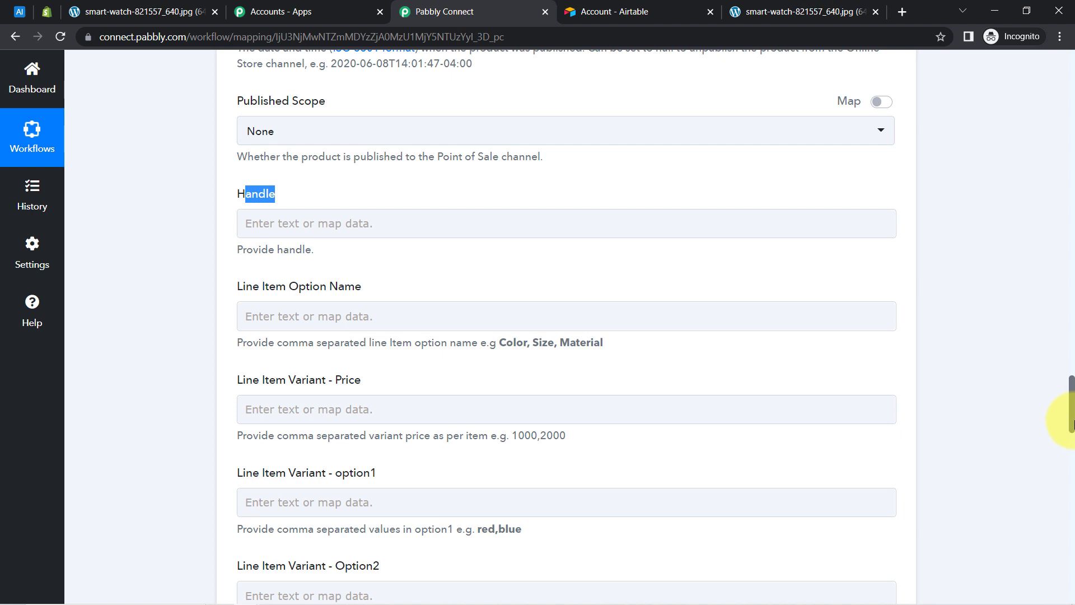
pyautogui.moveTo(1071, 423); pyautogui.dragTo(1071, 425)
pyautogui.click(578, 302)
pyautogui.hotkey('ctrl', 'f')
pyautogui.write('im')
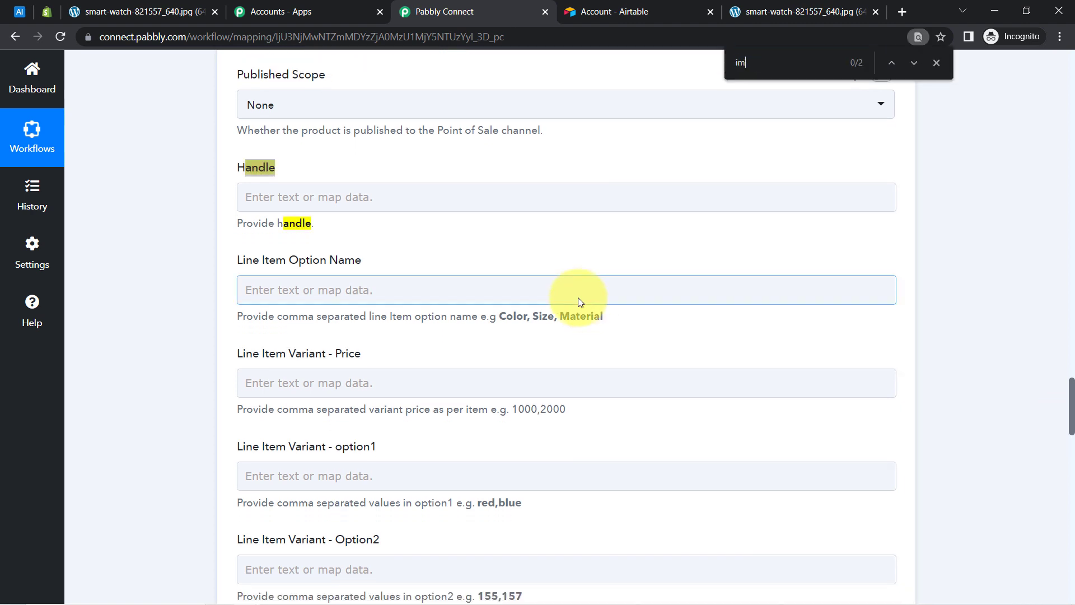
pyautogui.write('age')
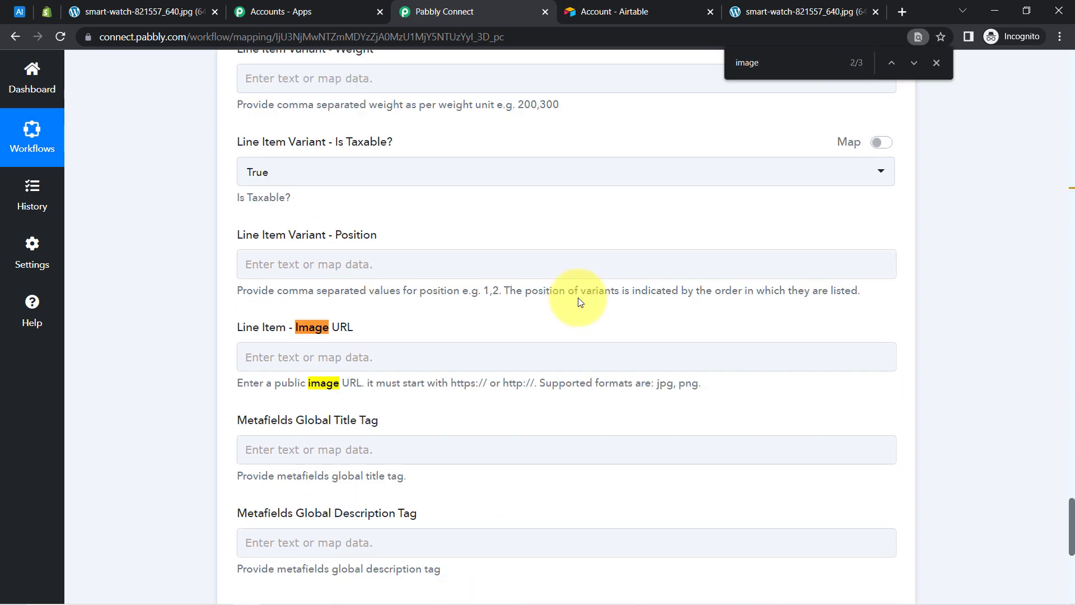
pyautogui.click(369, 363)
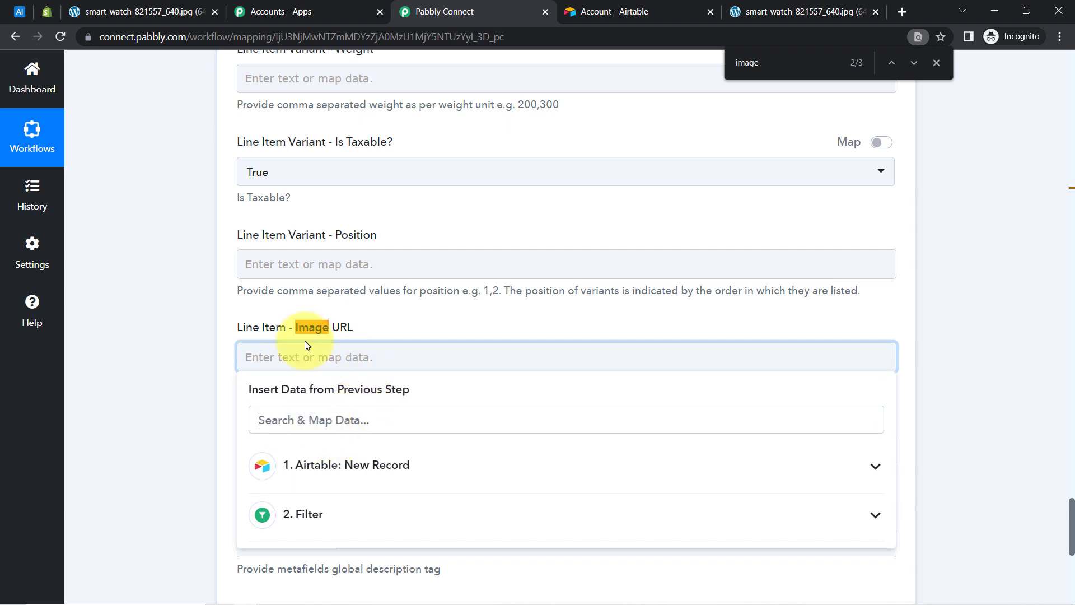
pyautogui.write('imag')
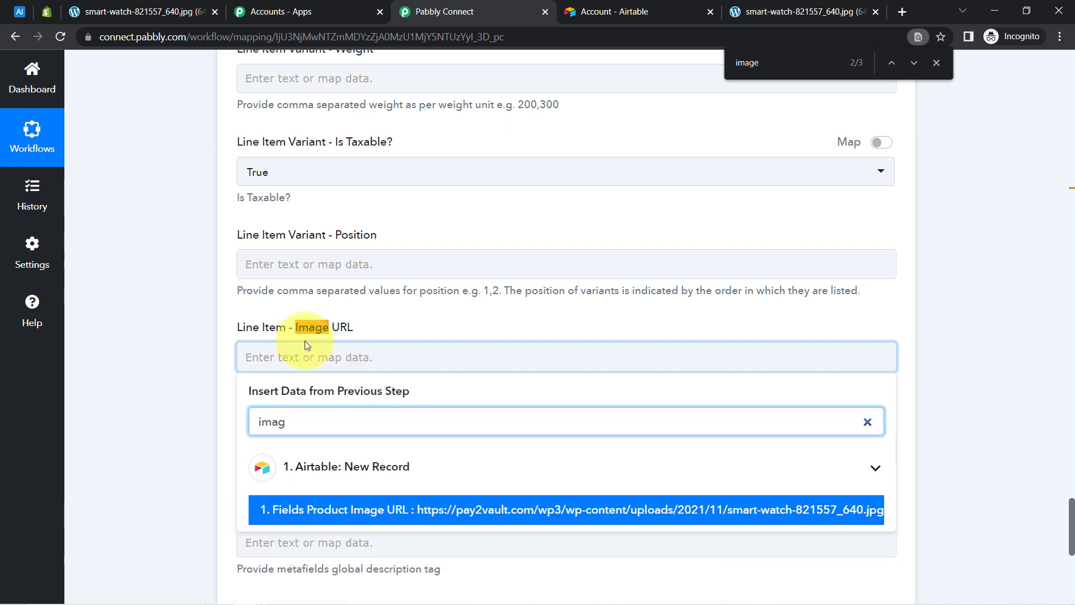
pyautogui.click(393, 514)
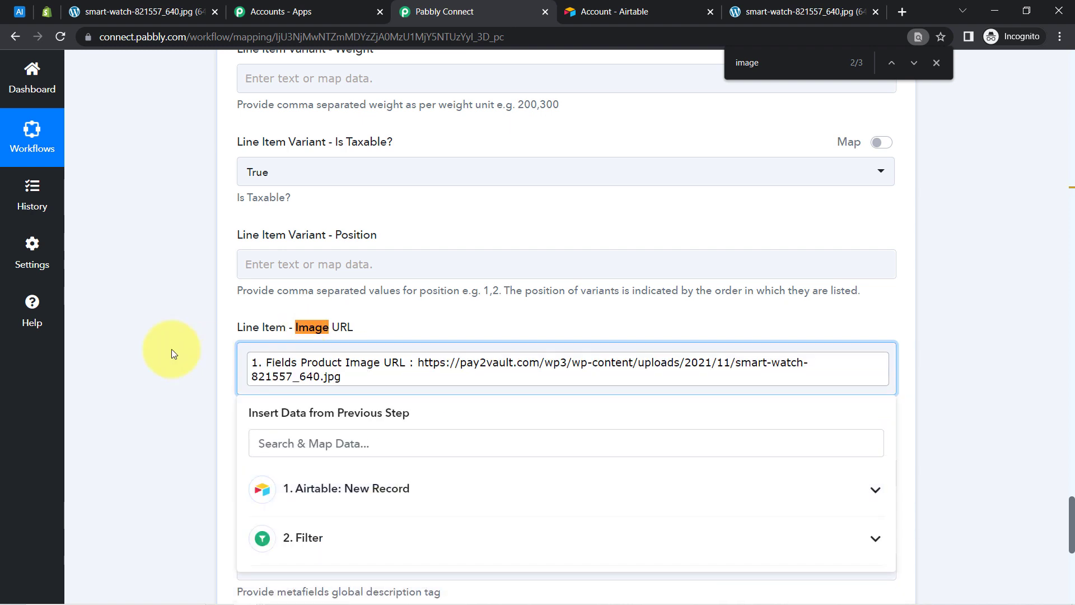
pyautogui.click(143, 369)
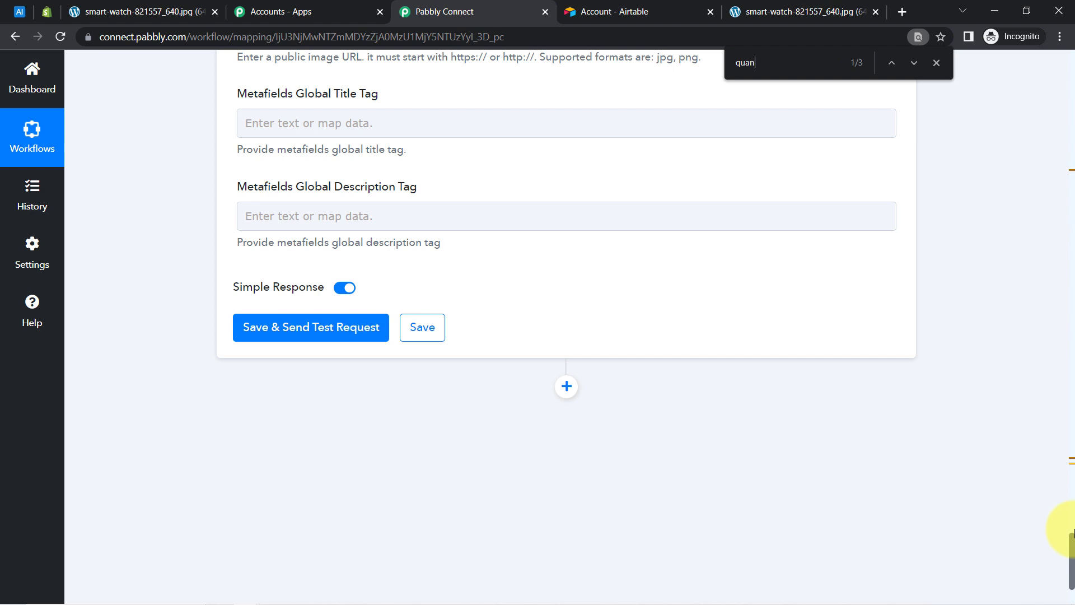
# Find the Line Item Variant - Inventory quantity field by searching the page for "quant" and map it to the Airtable Quantity value.
pyautogui.write('t')
pyautogui.press('Return')
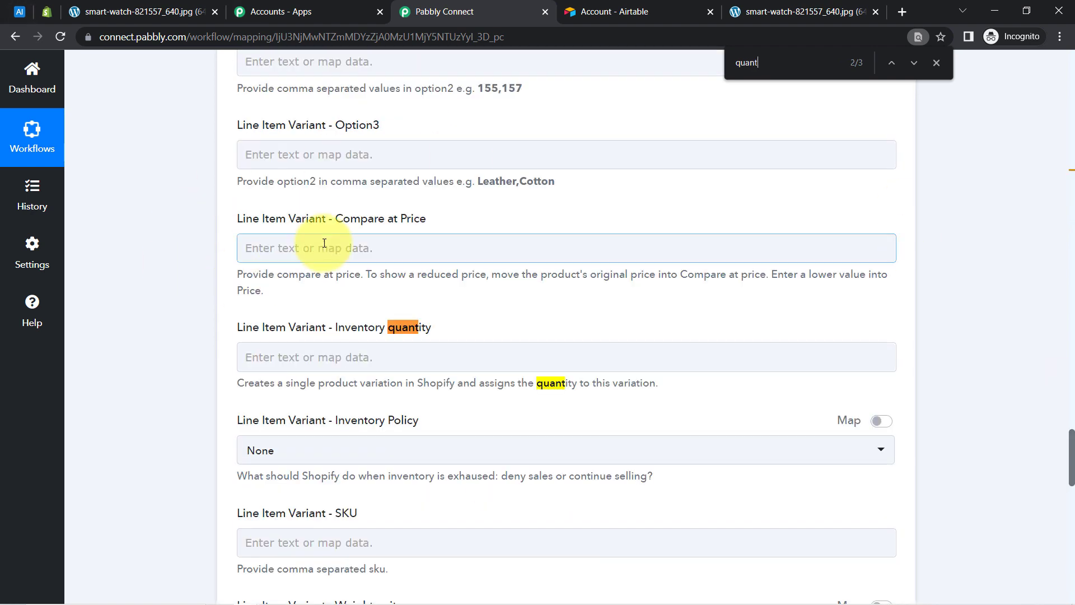
pyautogui.moveTo(246, 327); pyautogui.dragTo(421, 329)
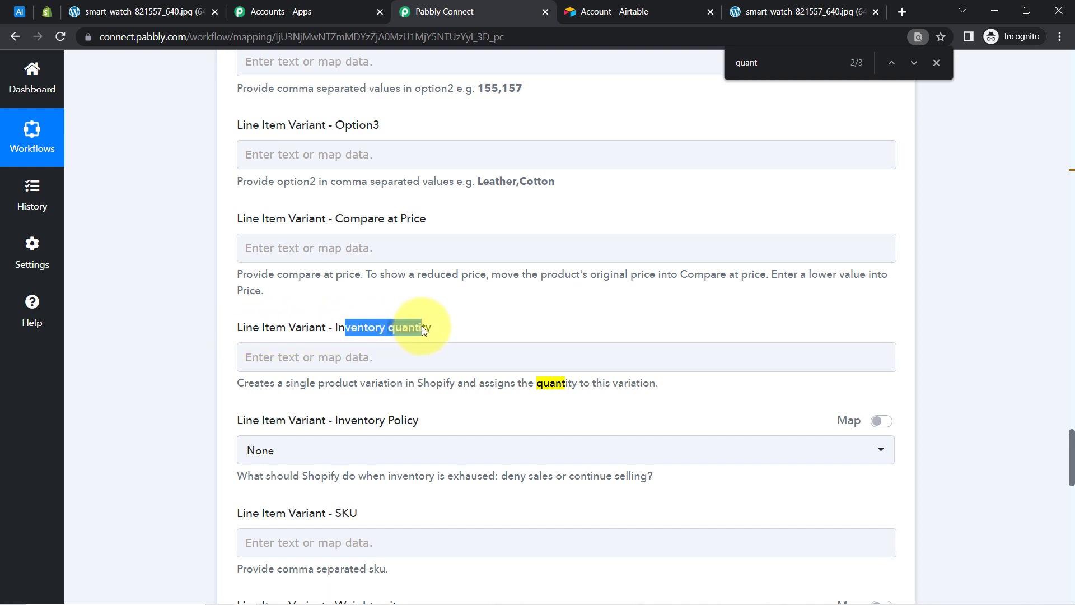
pyautogui.click(285, 357)
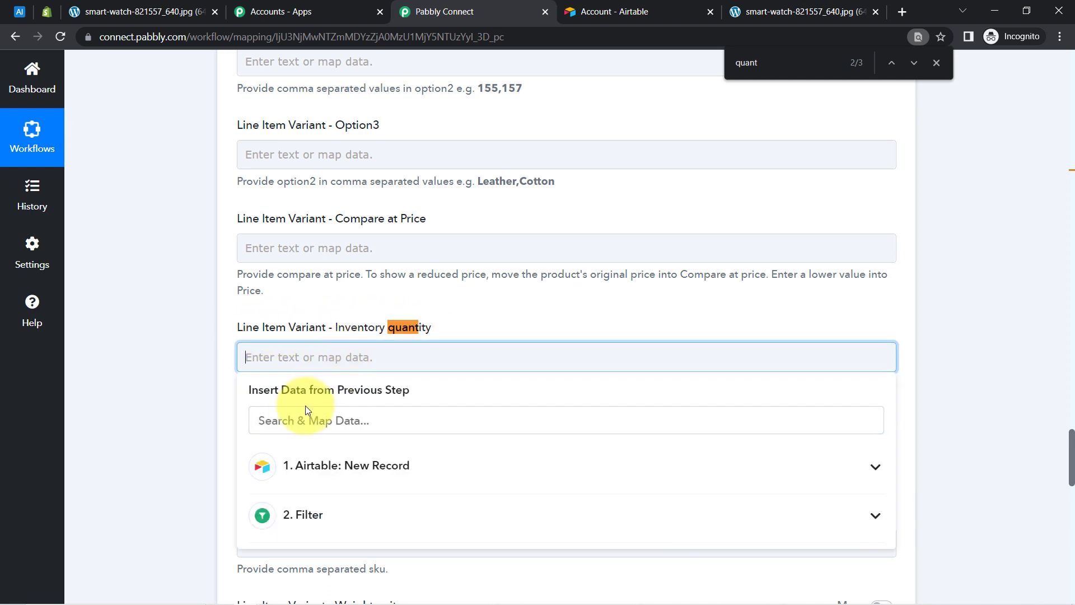
pyautogui.click(262, 421)
pyautogui.write('quant')
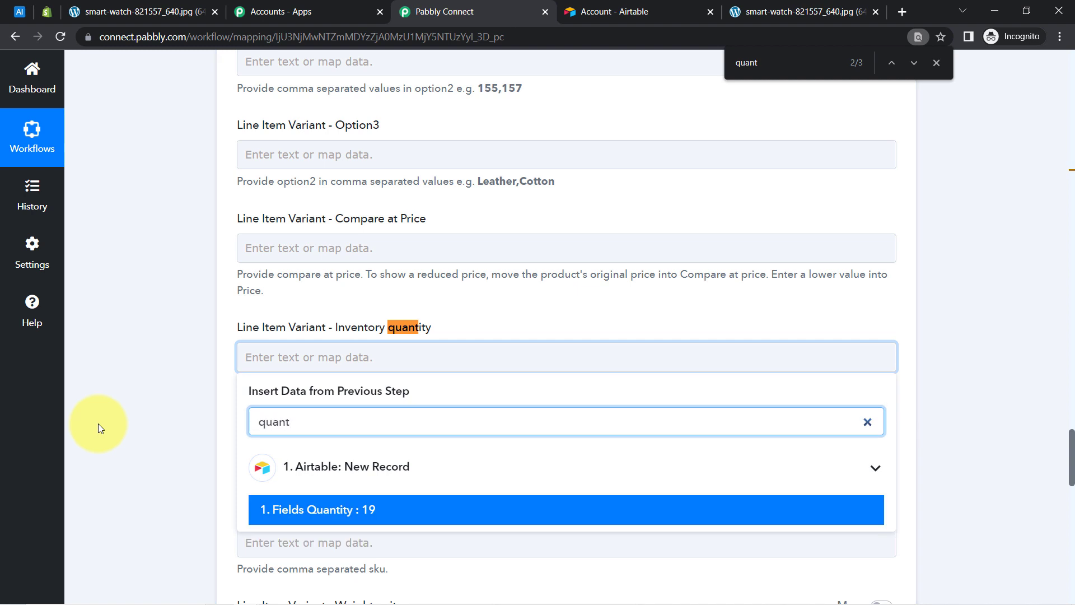
pyautogui.click(328, 512)
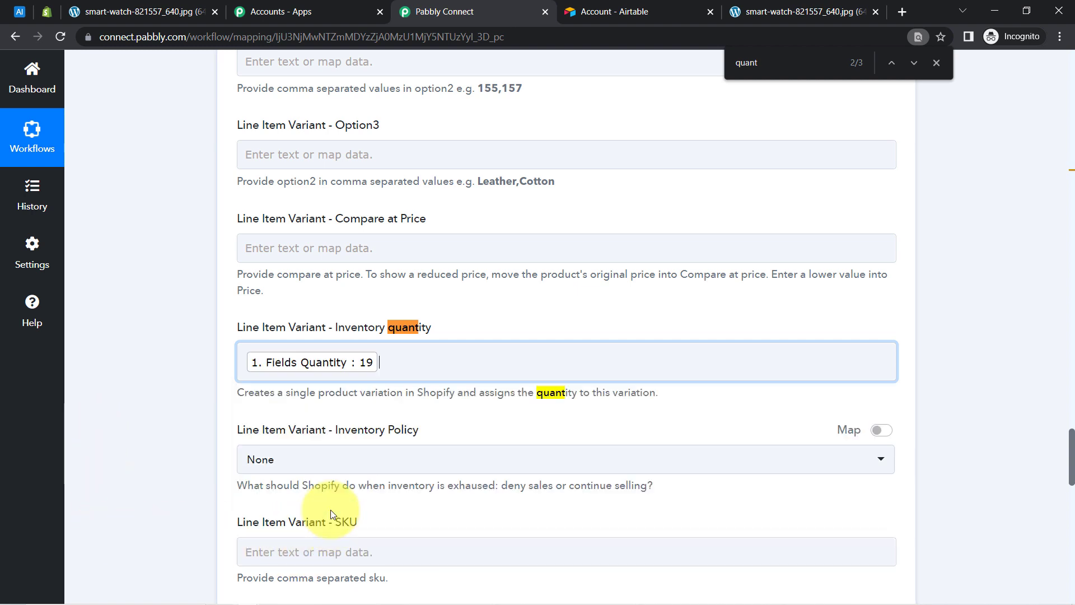
pyautogui.click(192, 414)
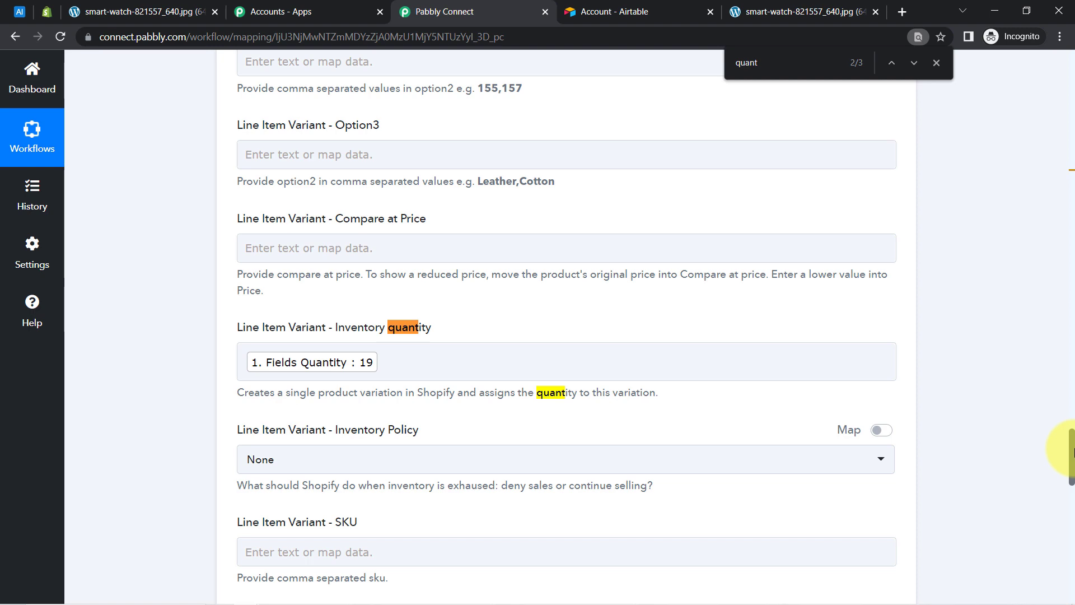
# Find the Line Item Variant - Price field by searching the page for "price" and map it to the Airtable Product Price value.
pyautogui.moveTo(1072, 451)
pyautogui.mouseDown()
pyautogui.moveTo(1072, 531)
pyautogui.moveTo(1072, 439)
pyautogui.mouseUp()
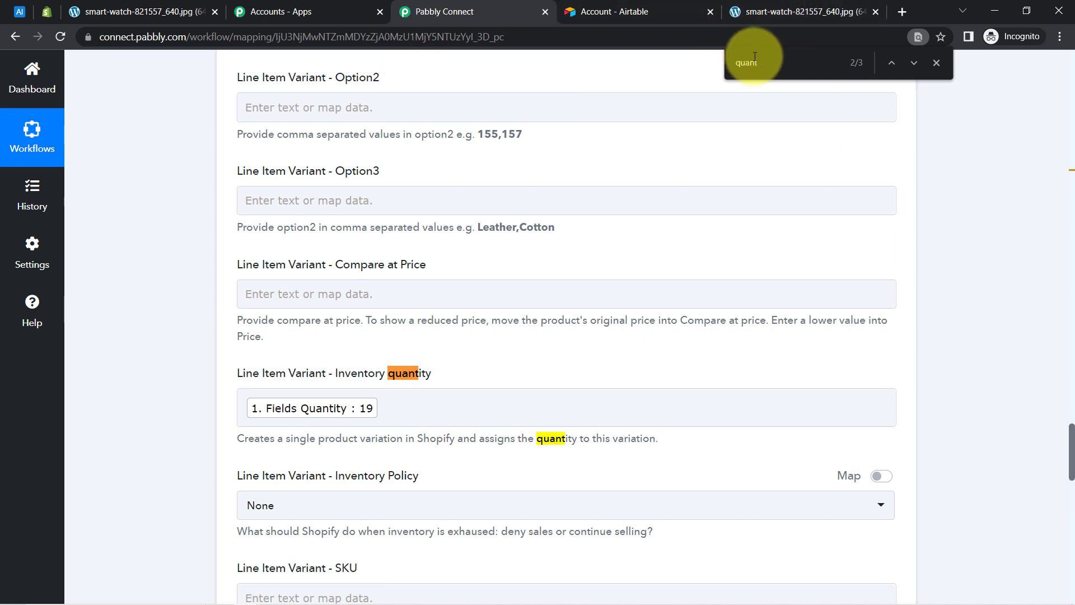
pyautogui.write('price')
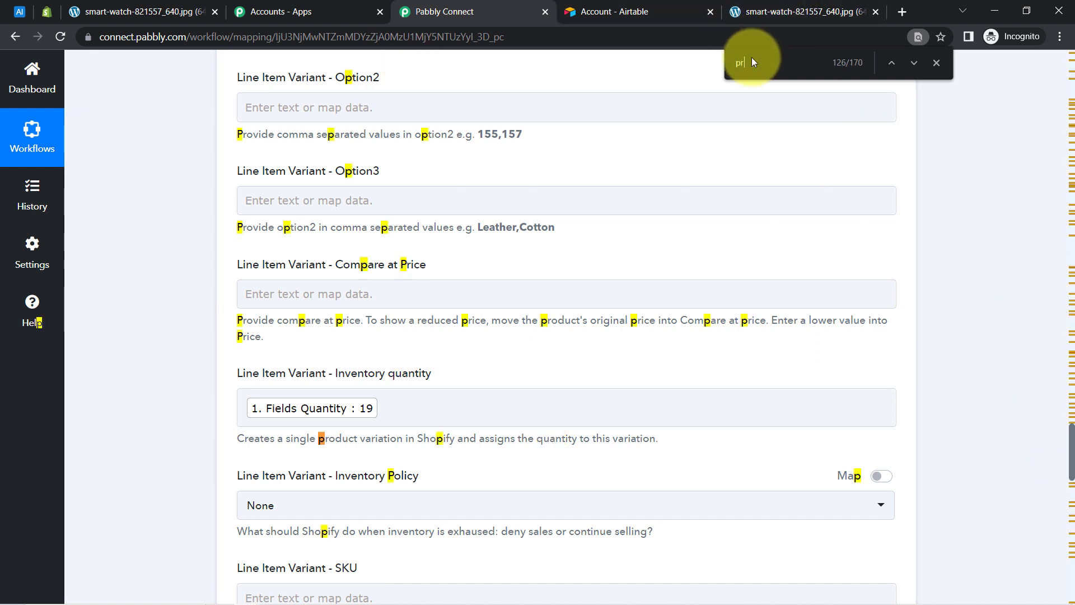
pyautogui.press('Return')
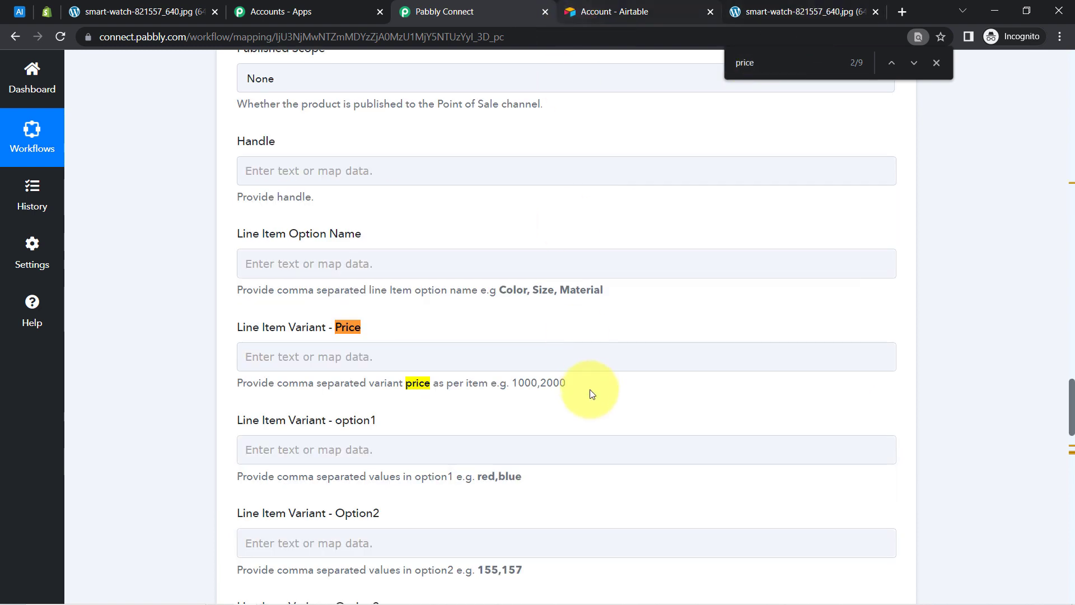
pyautogui.click(389, 364)
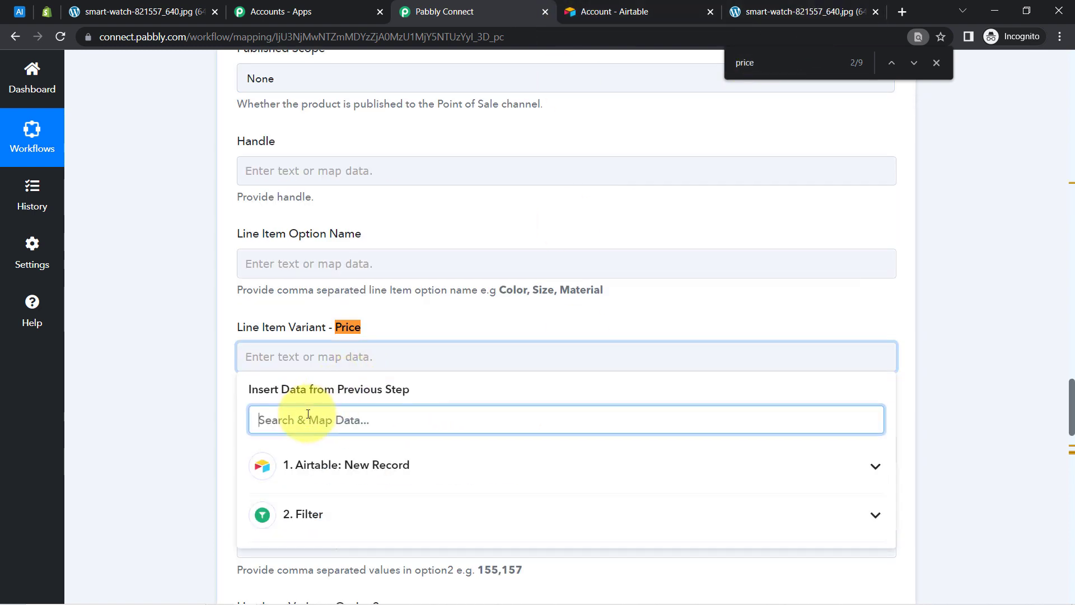
pyautogui.write('priv')
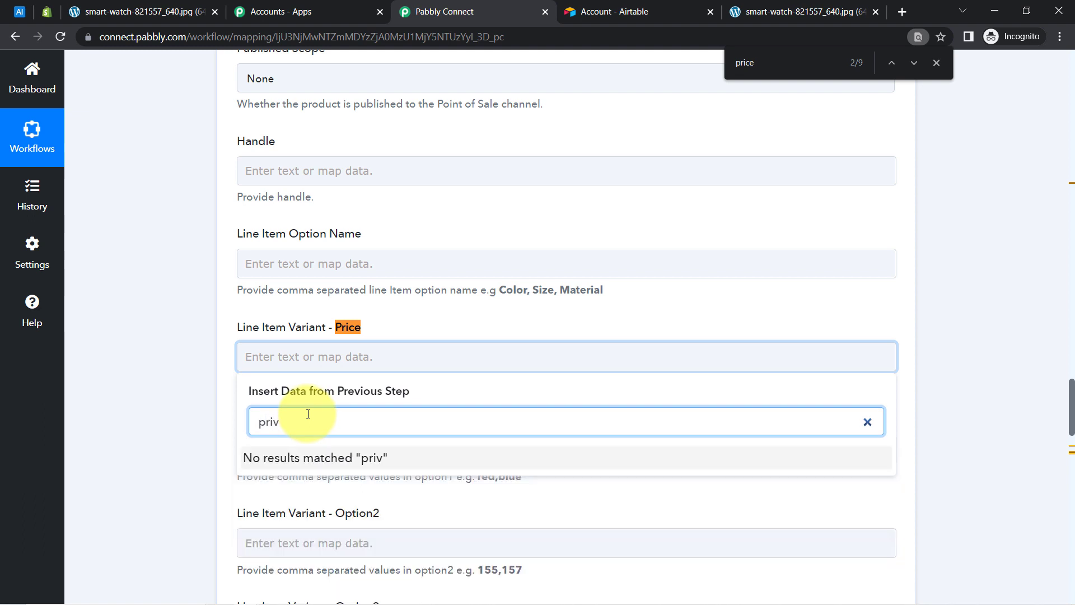
pyautogui.press('BackSpace')
pyautogui.write('c')
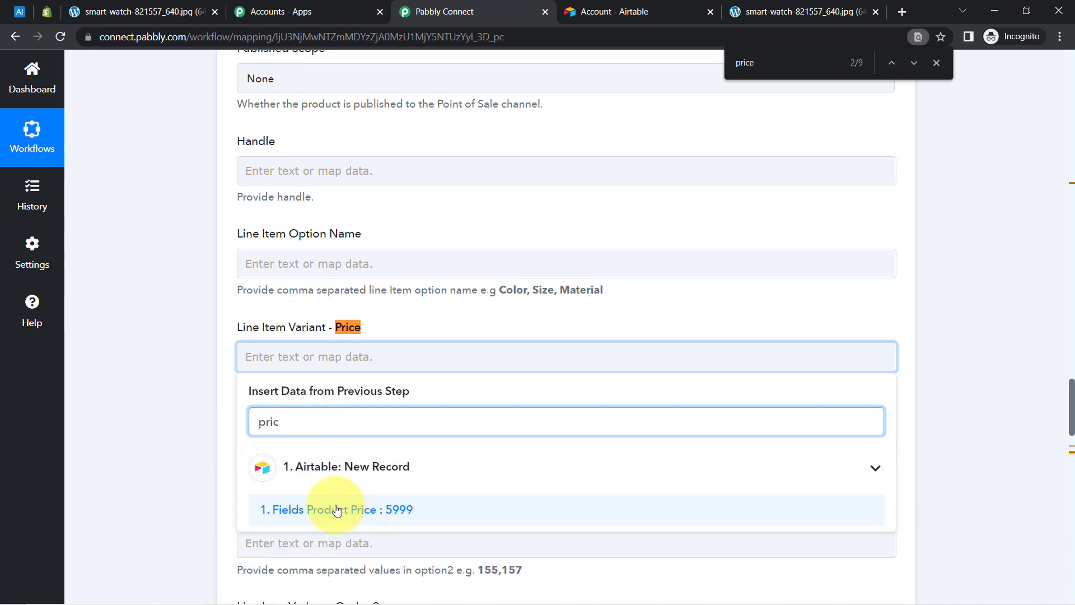
pyautogui.click(286, 508)
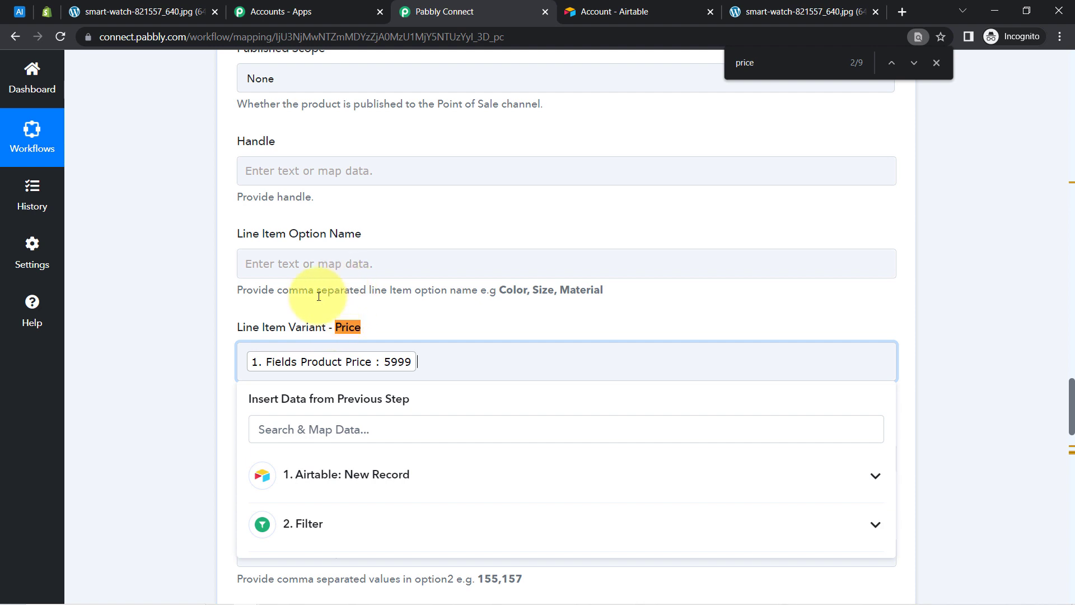
pyautogui.click(207, 387)
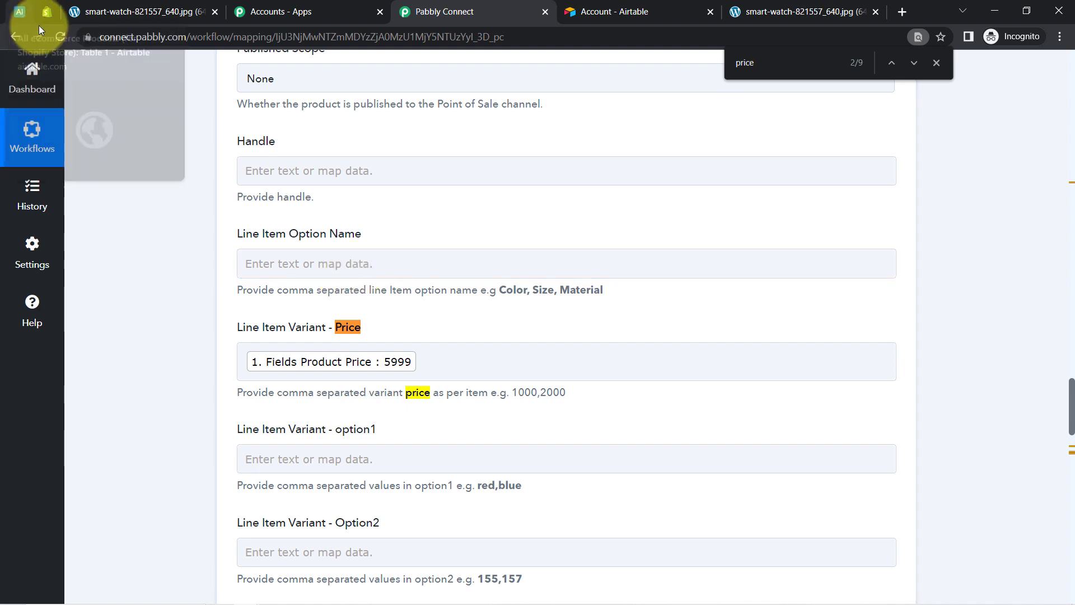
# Compare the columns of the Airtable record with the field mappings in the Shopify Create Product action.
pyautogui.hotkey('ctrl', 'Tab')
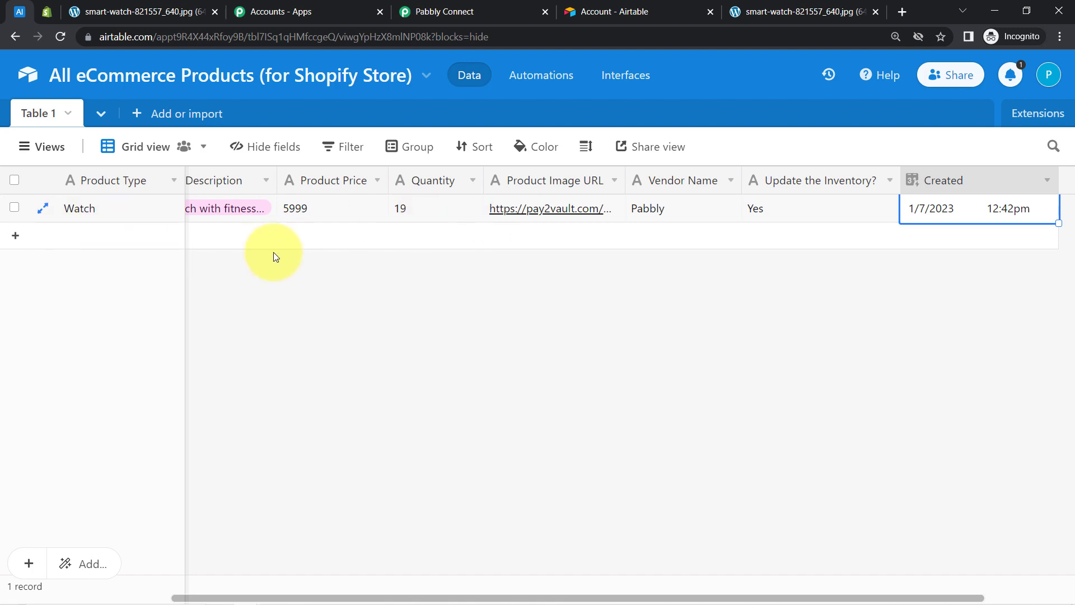
pyautogui.click(425, 12)
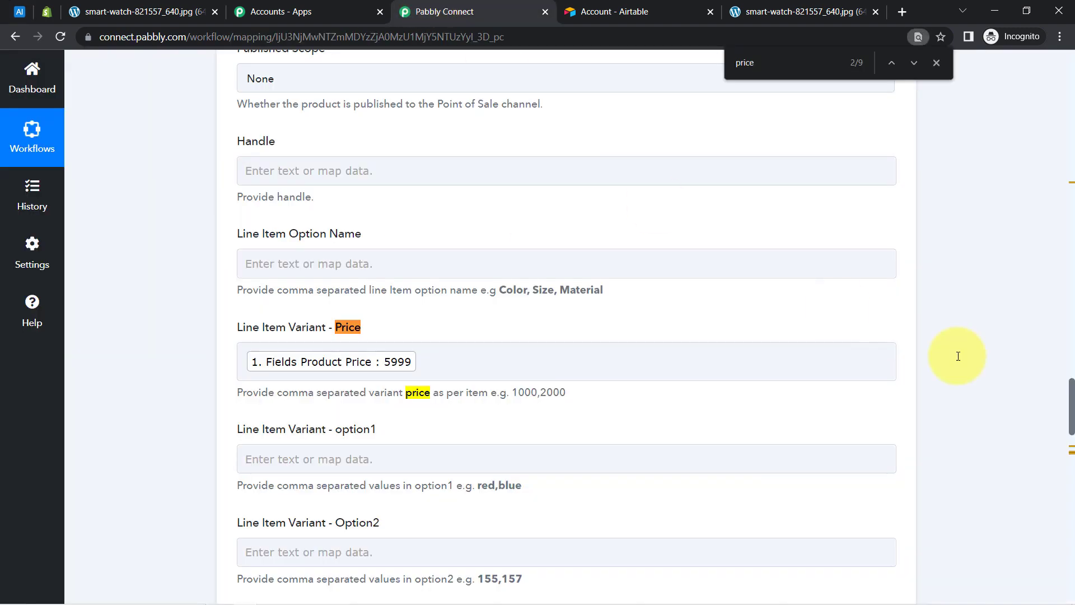
pyautogui.moveTo(1070, 414); pyautogui.dragTo(1063, 312)
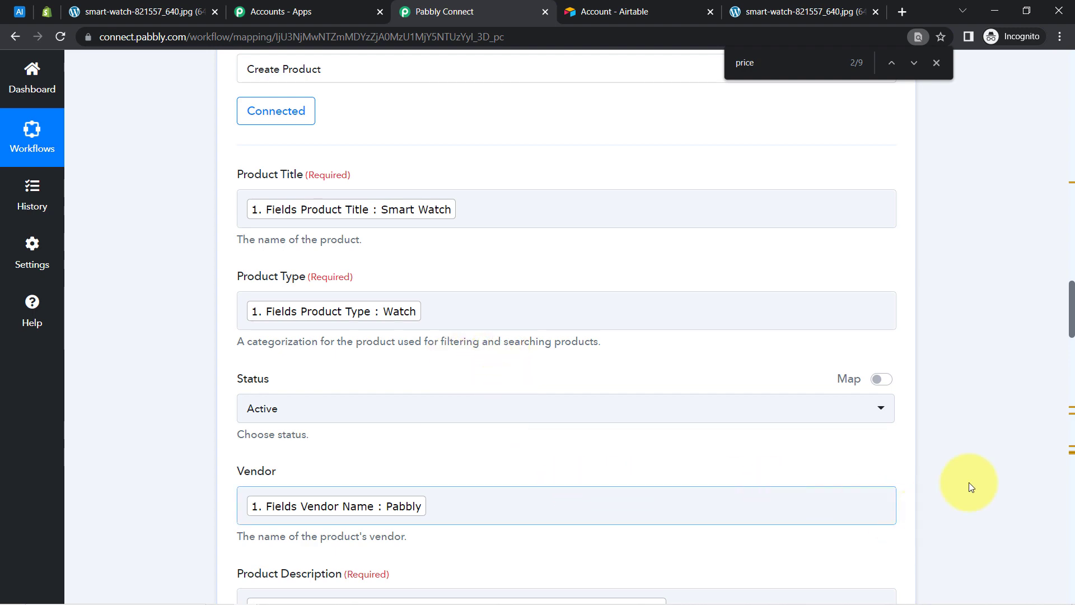
pyautogui.moveTo(1071, 325); pyautogui.dragTo(1049, 574)
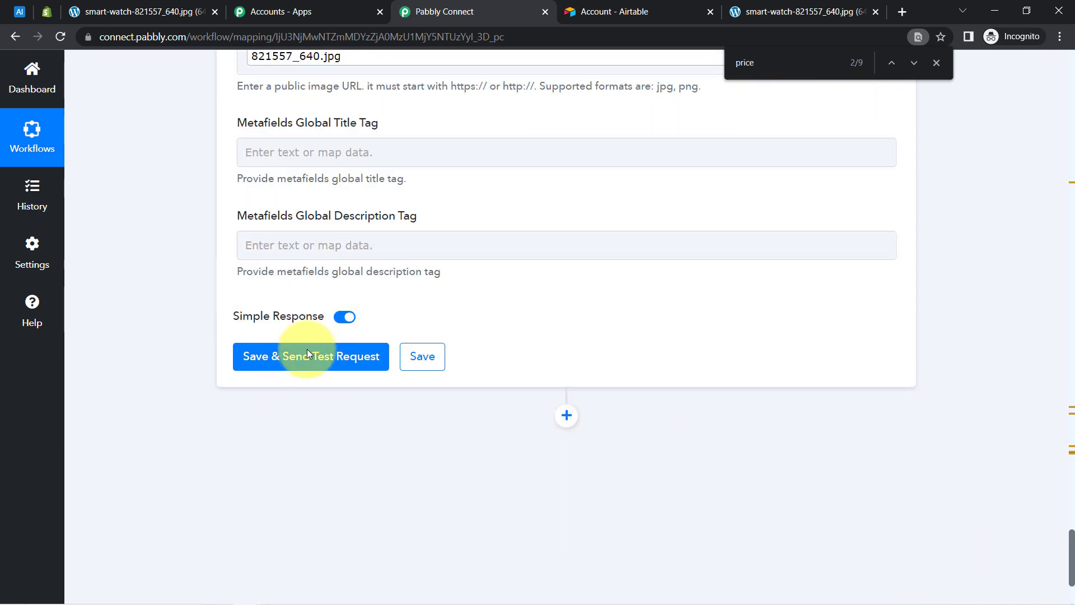
# Switch to Shopify, leave the settings and review the existing entries in the Products list, checking them against the Airtable table.
pyautogui.click(46, 13)
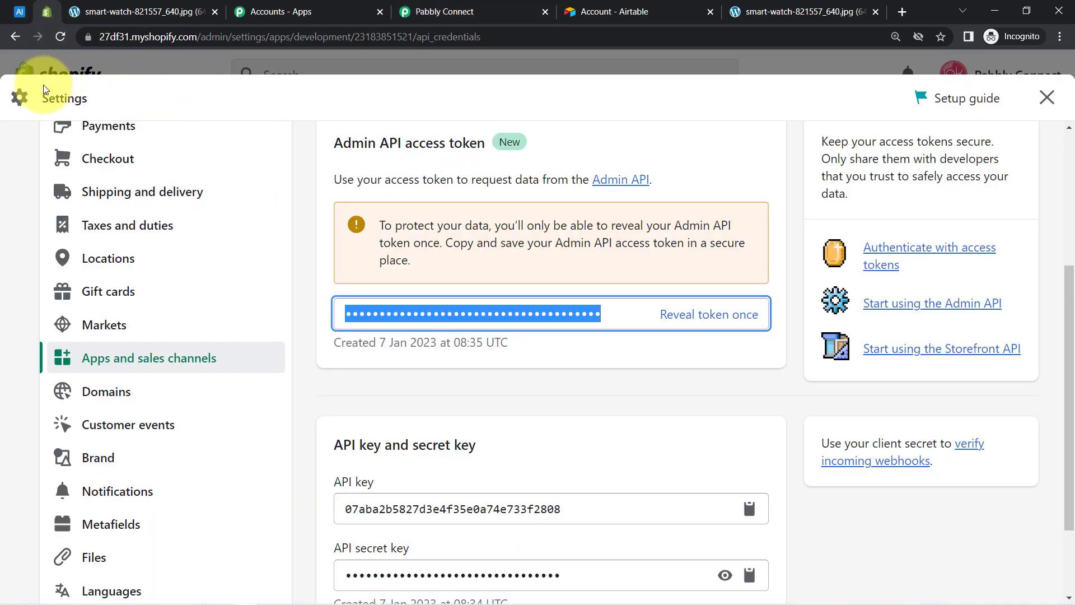
pyautogui.click(1050, 94)
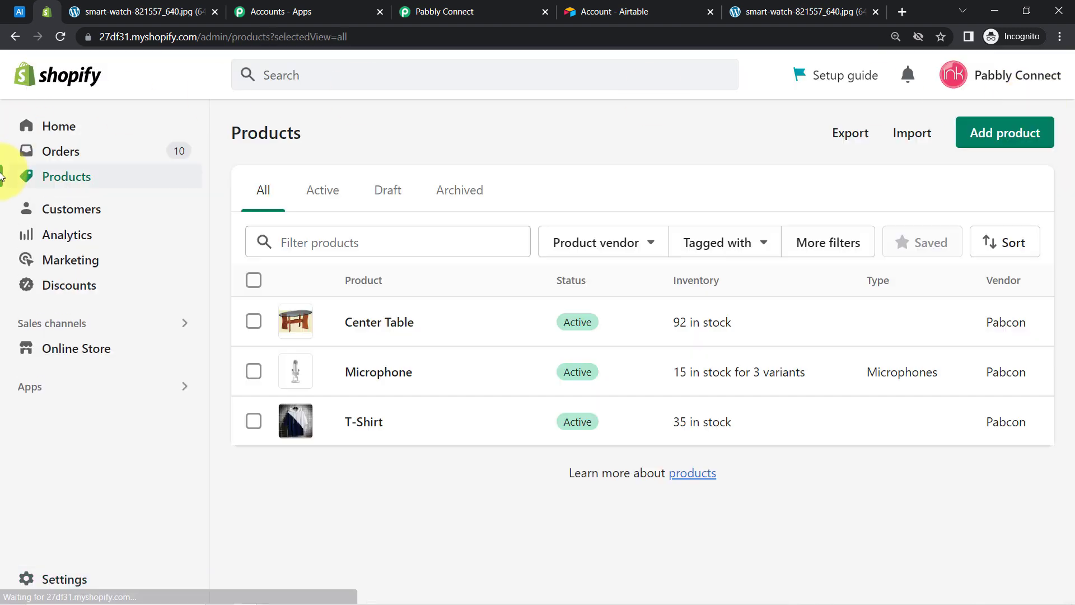
pyautogui.click(24, 174)
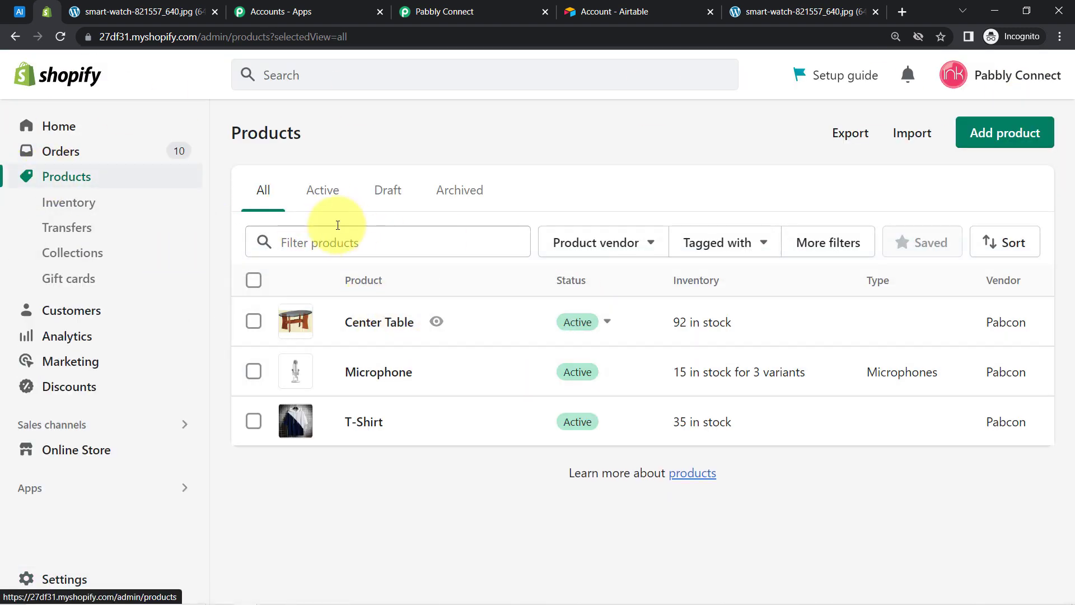
pyautogui.click(20, 10)
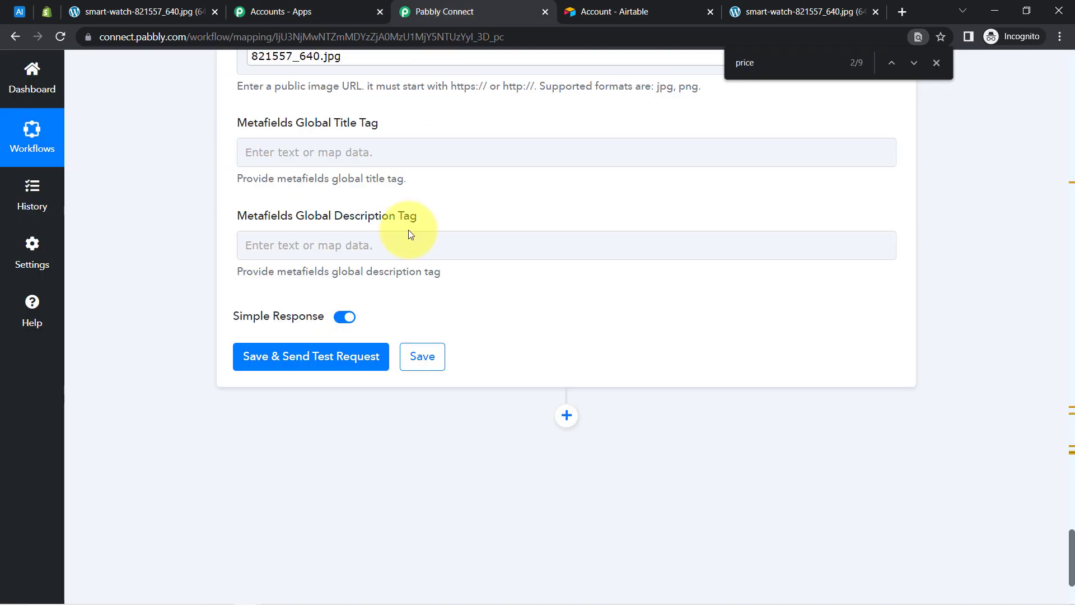
# Return to Pabbly Connect, save the Create Product action with a test request and review the response.
pyautogui.click(426, 11)
pyautogui.click(283, 362)
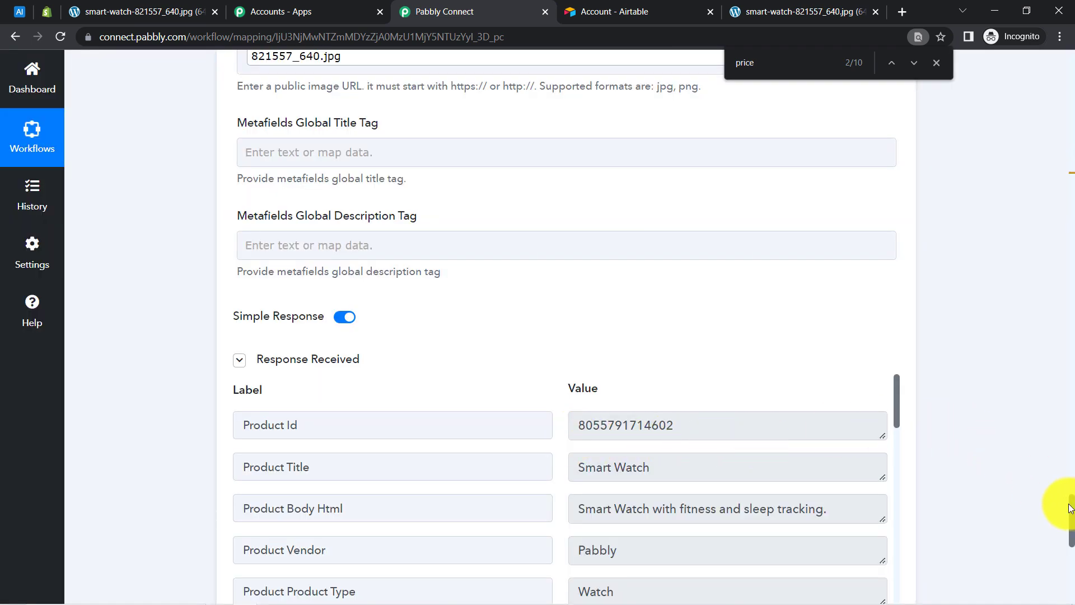
pyautogui.scroll(-4, 1071, 517)
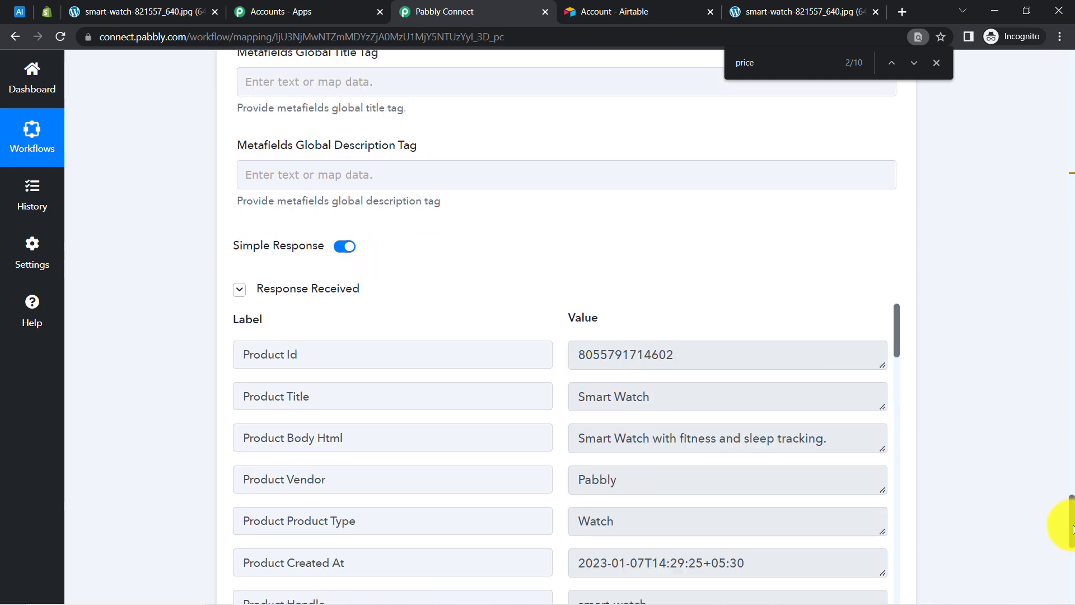
# Reload the Shopify Products list and compare the Smart Watch product's details with the Airtable record.
pyautogui.click(45, 13)
pyautogui.click(59, 37)
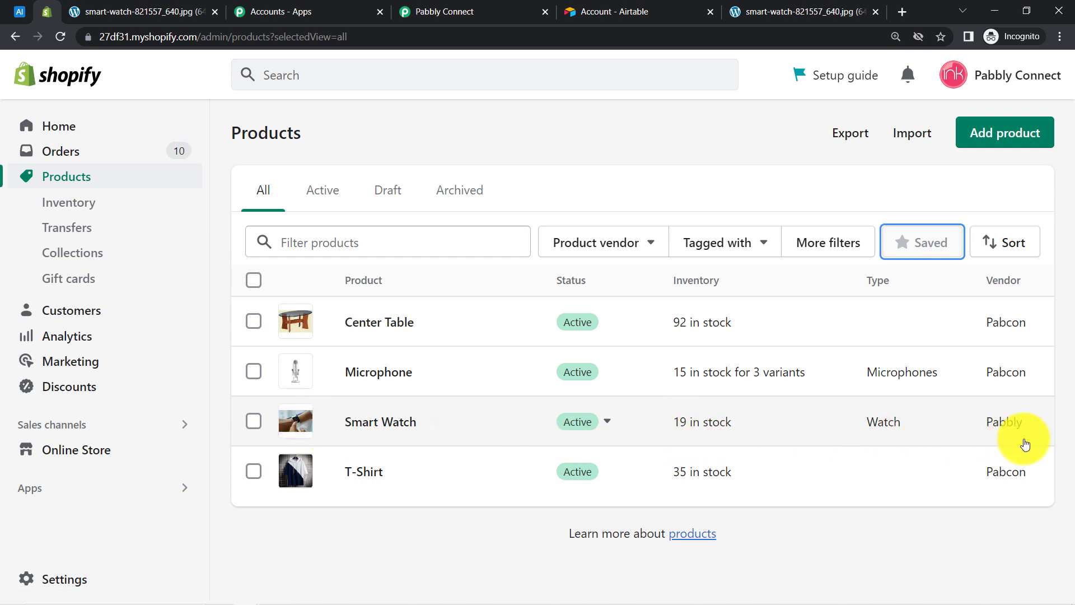
pyautogui.click(577, 421)
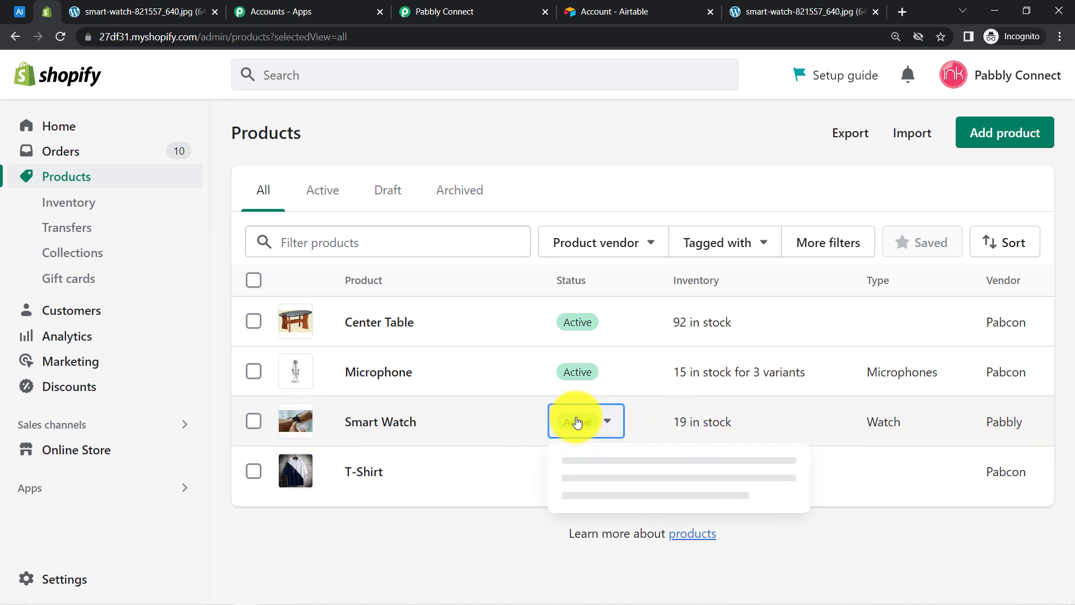
pyautogui.click(375, 422)
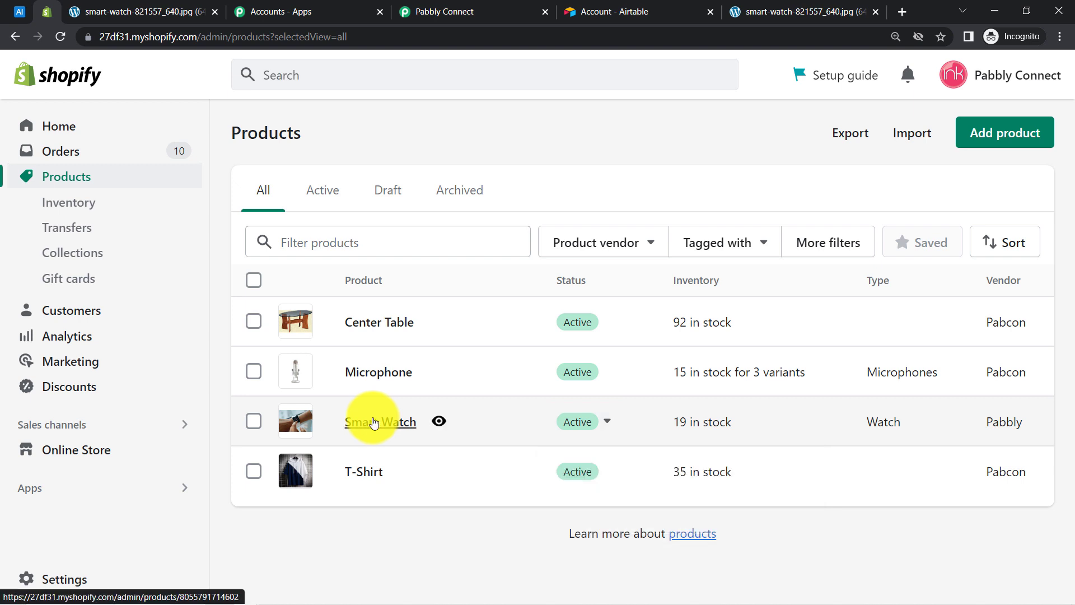
pyautogui.click(26, 18)
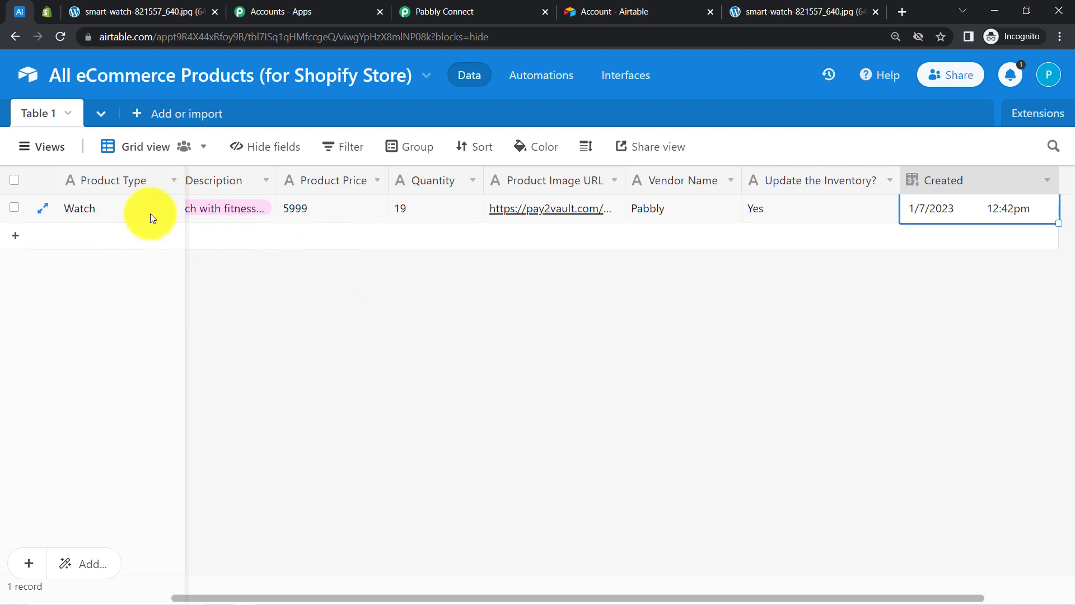
# Return to the Pabbly Connect workflow and collapse its Airtable trigger, Filter and Shopify Create Product steps.
pyautogui.click(422, 12)
pyautogui.moveTo(1071, 557); pyautogui.dragTo(1051, 84)
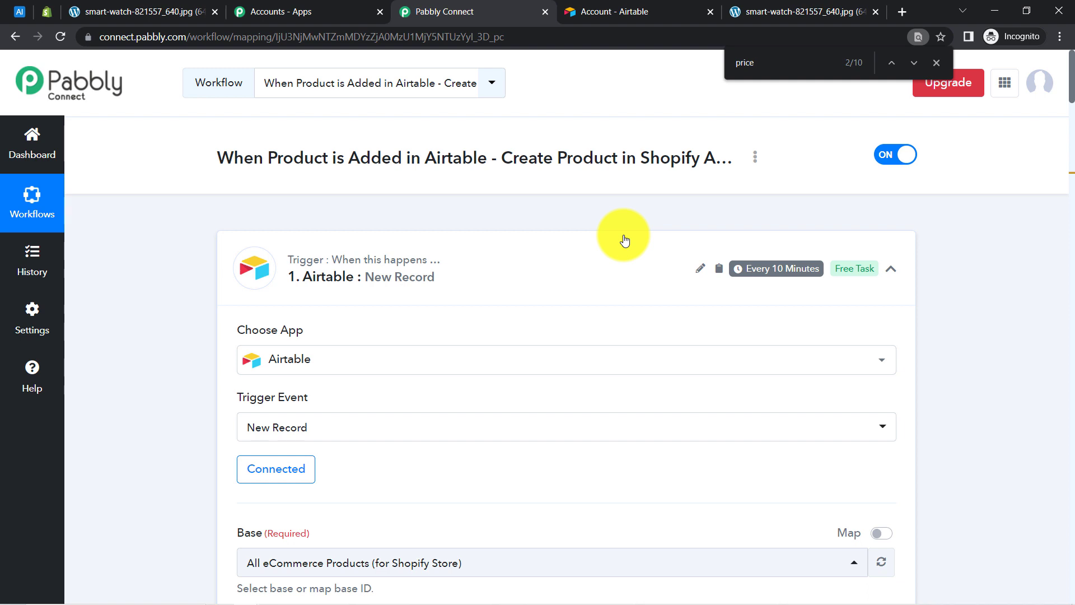
pyautogui.click(479, 268)
pyautogui.click(408, 401)
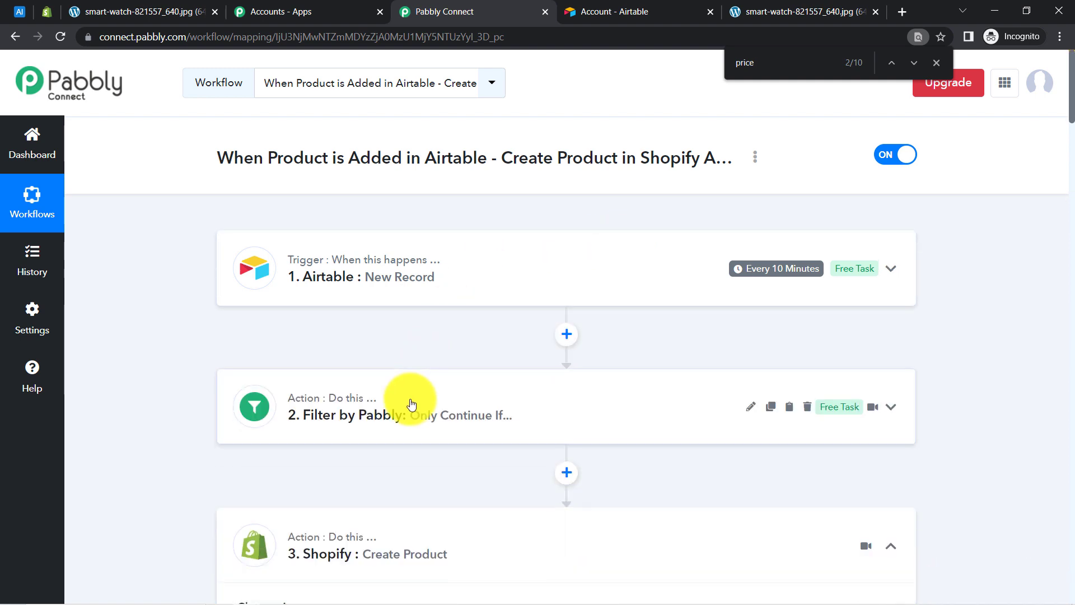
pyautogui.click(352, 544)
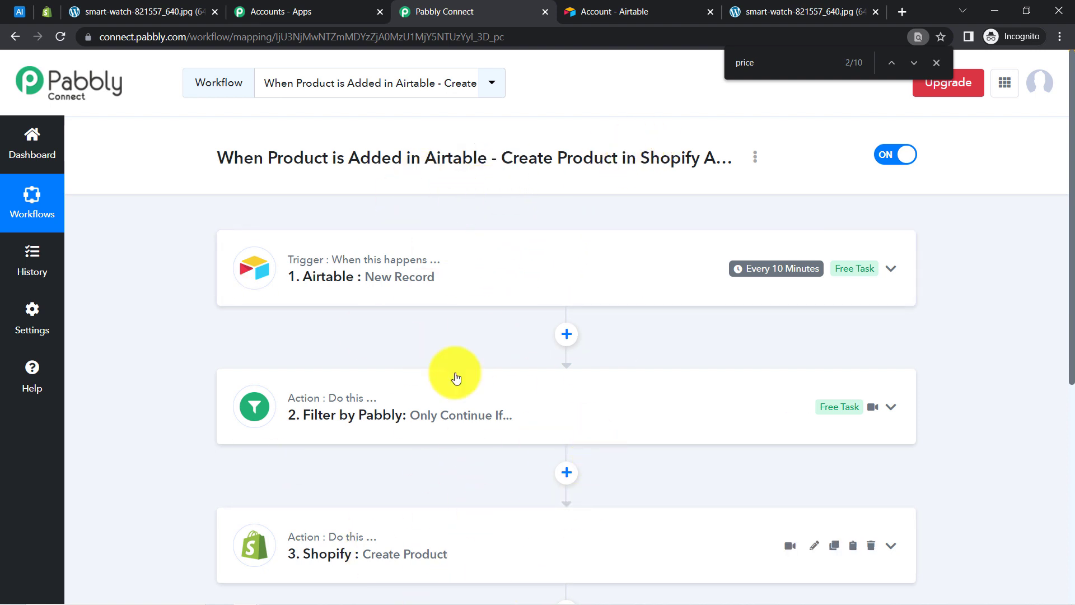
# Generate a share link for the workflow and copy it.
pyautogui.click(757, 156)
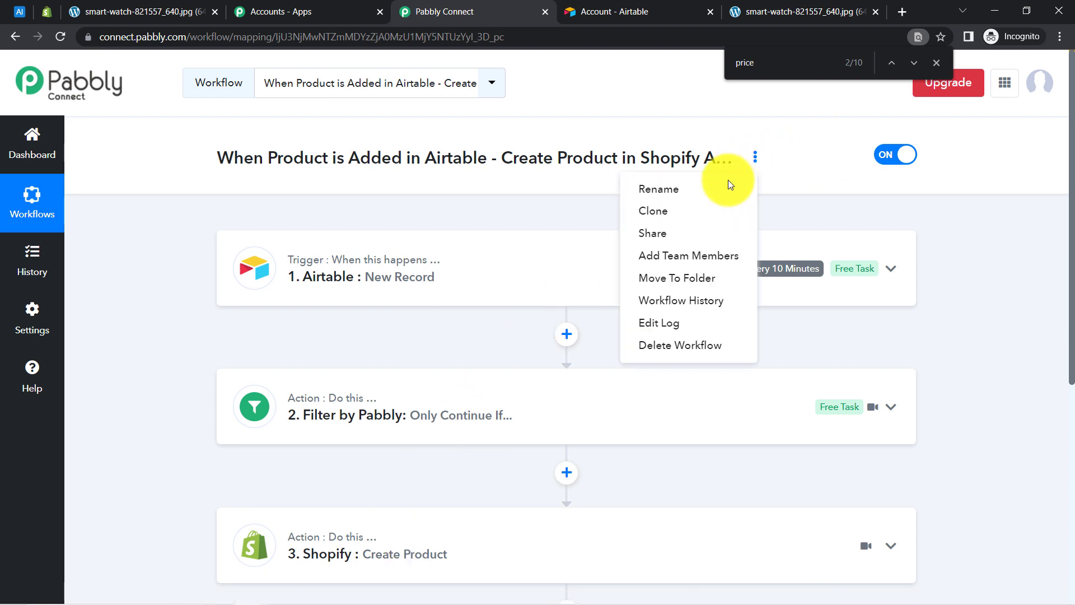
pyautogui.click(656, 234)
pyautogui.click(521, 330)
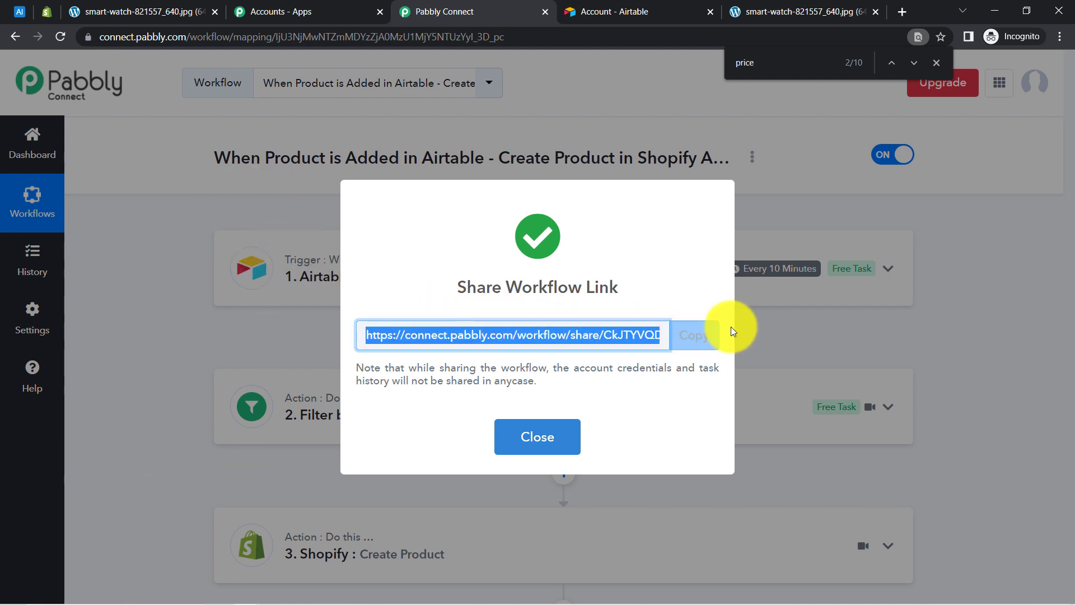
pyautogui.click(692, 334)
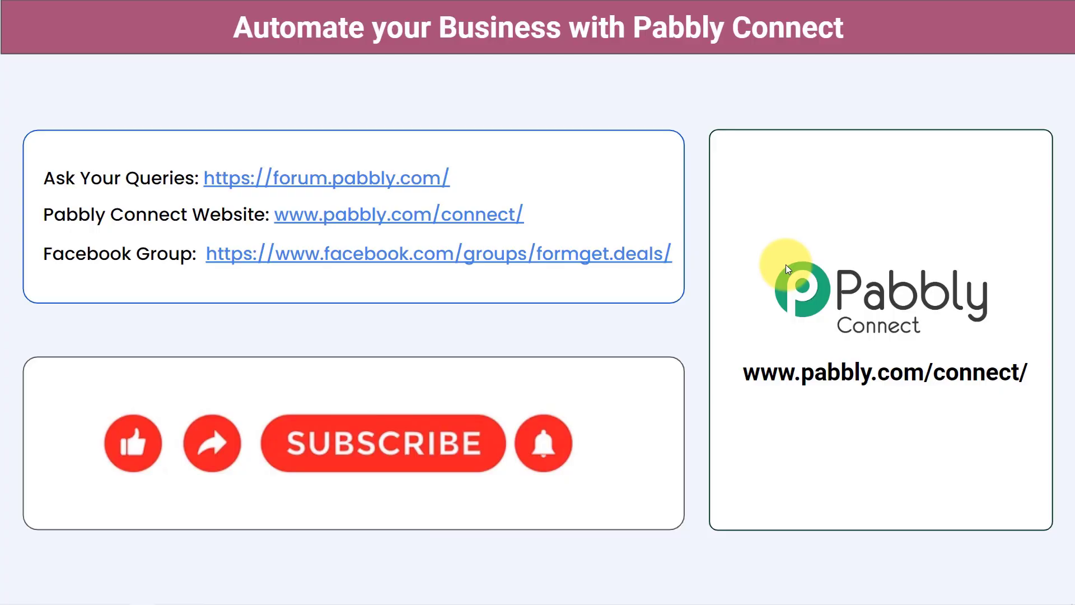